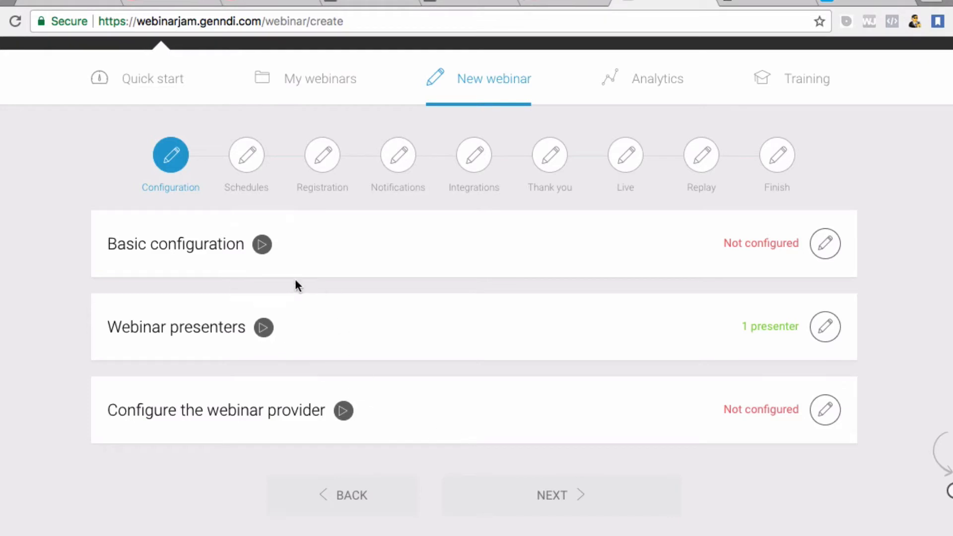
- View the video tutorial for the Basic configuration section and close it
left_click(262, 243)
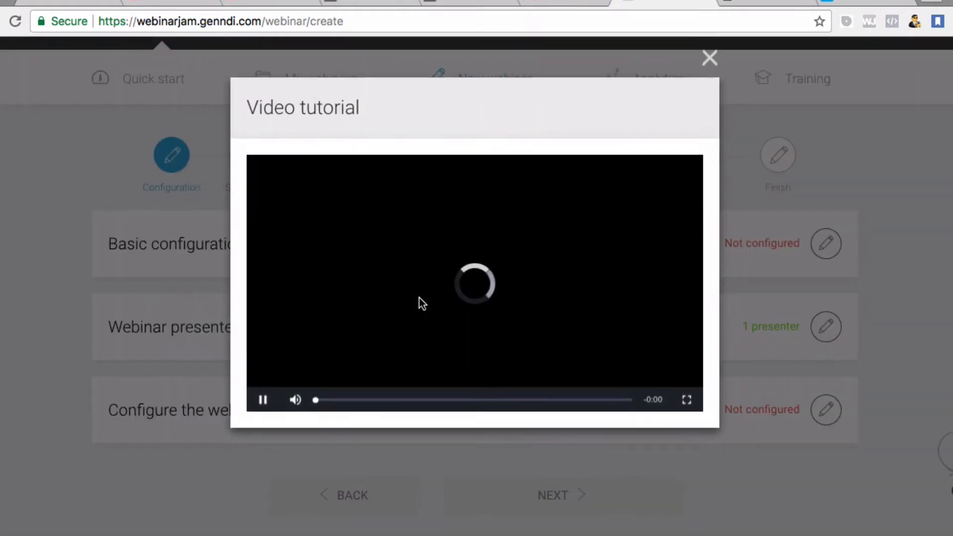
left_click(710, 59)
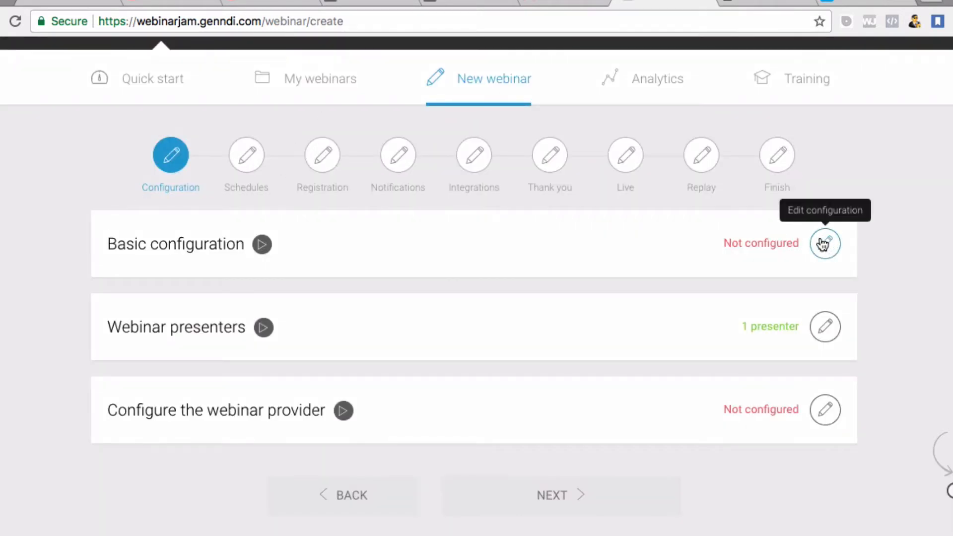
- Fill in the basic configuration with name "Passive Income Ladder", title "Great Stuff In Store" and description "How To Become An Expert In Passive Income"
left_click(837, 252)
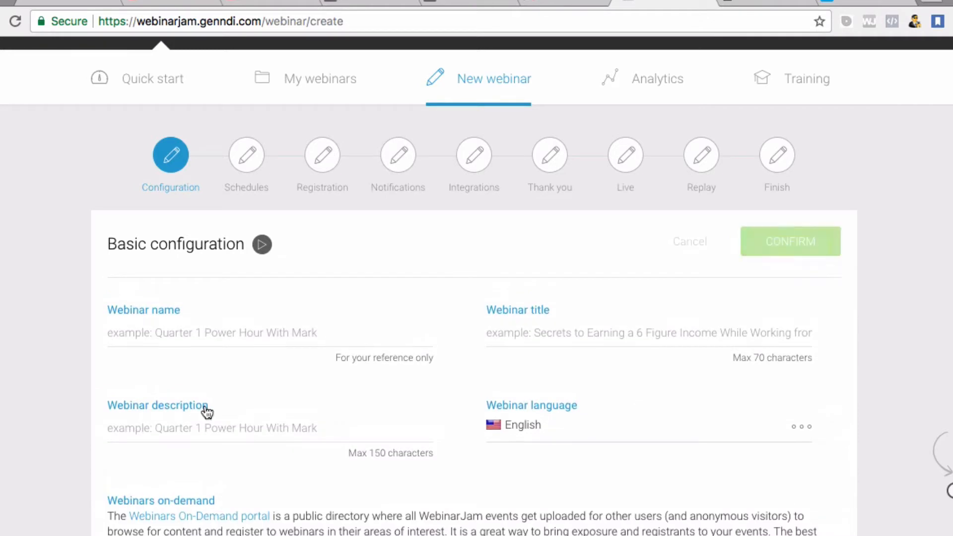
left_click(190, 335)
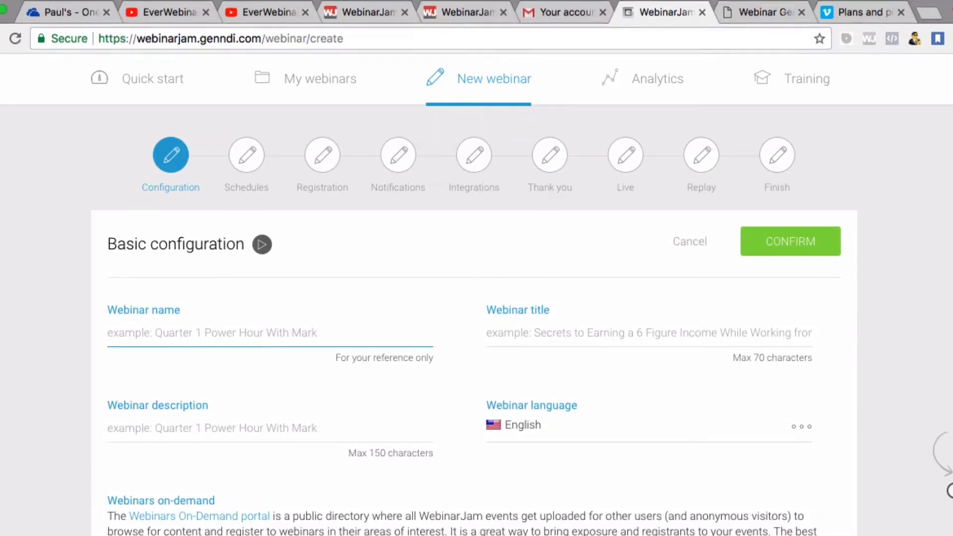
left_click(541, 2)
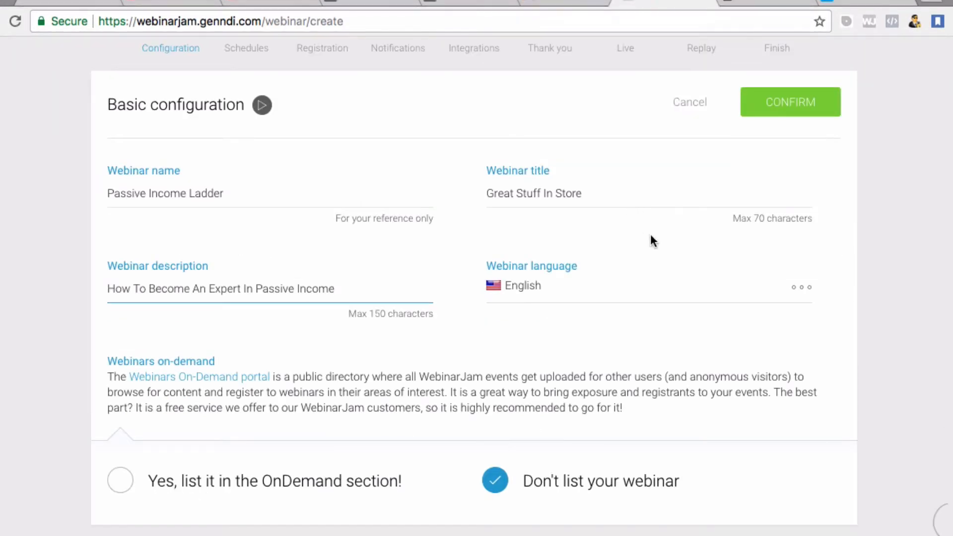
scroll(650, 237, "down", 2)
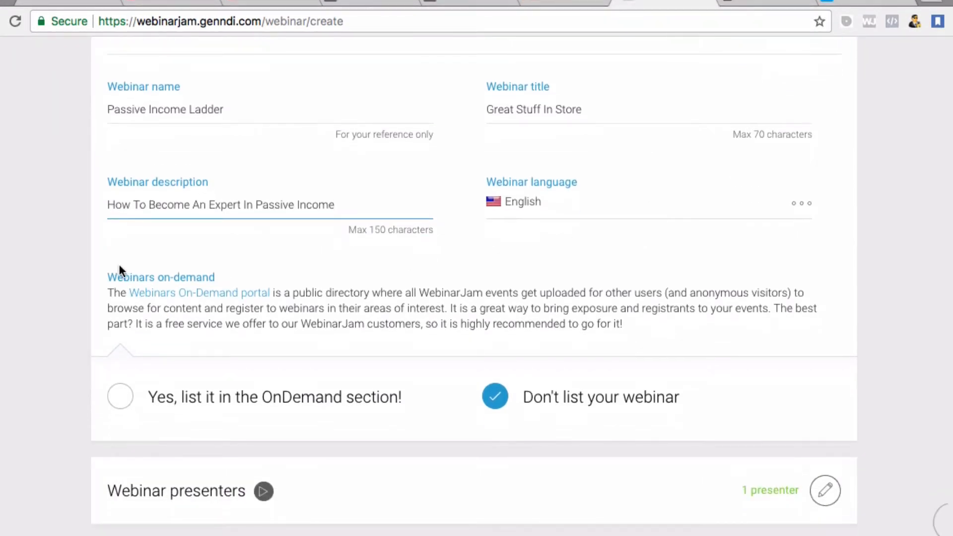
scroll(241, 208, "up", 2)
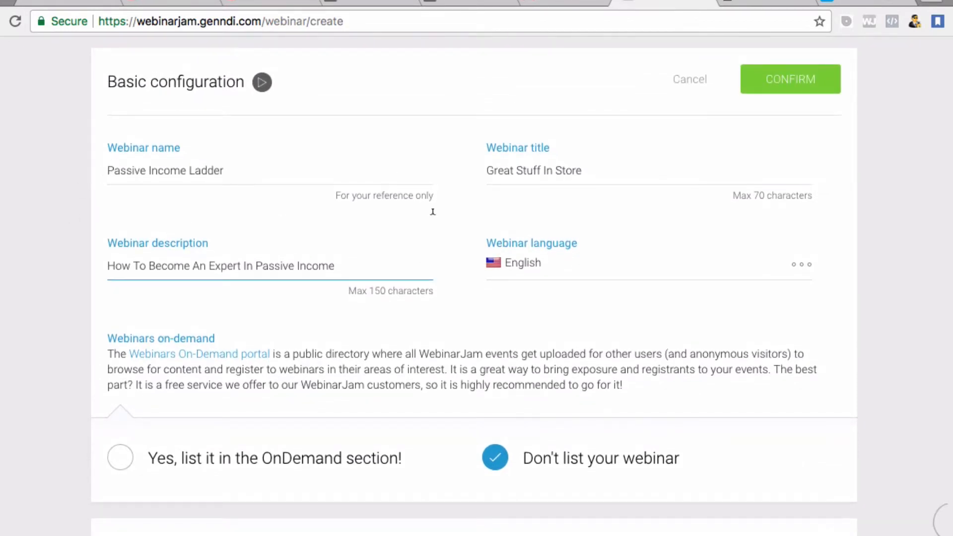
scroll(378, 295, "down", 1)
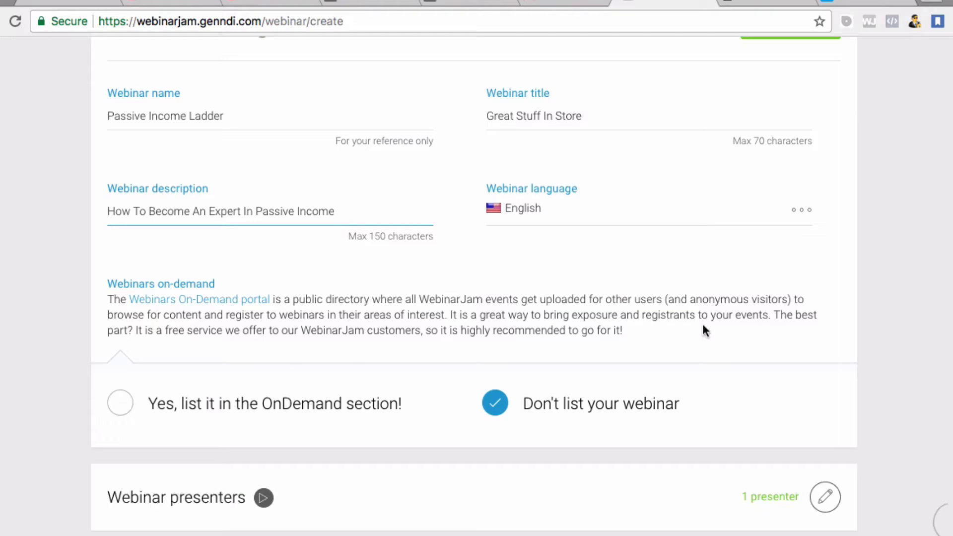
scroll(466, 337, "up", 1)
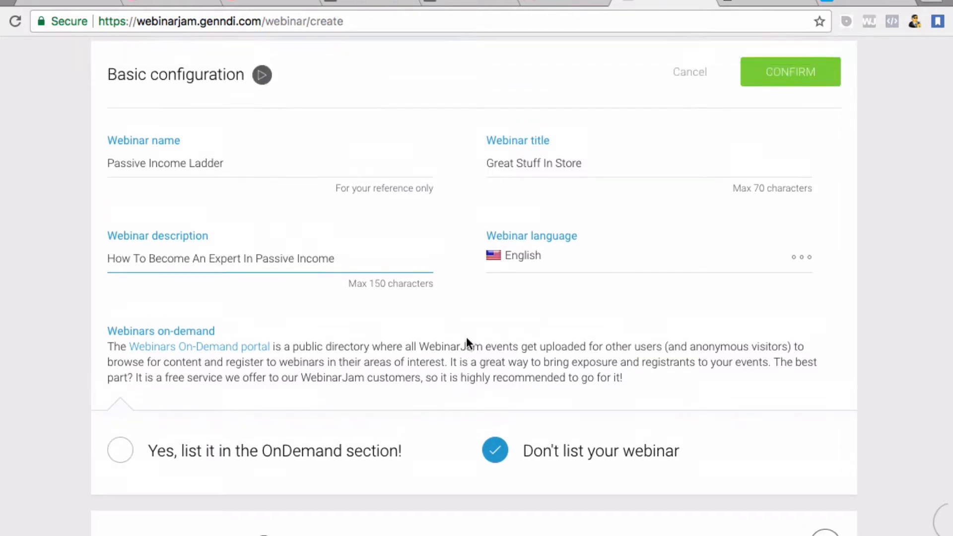
scroll(466, 336, "down", 3)
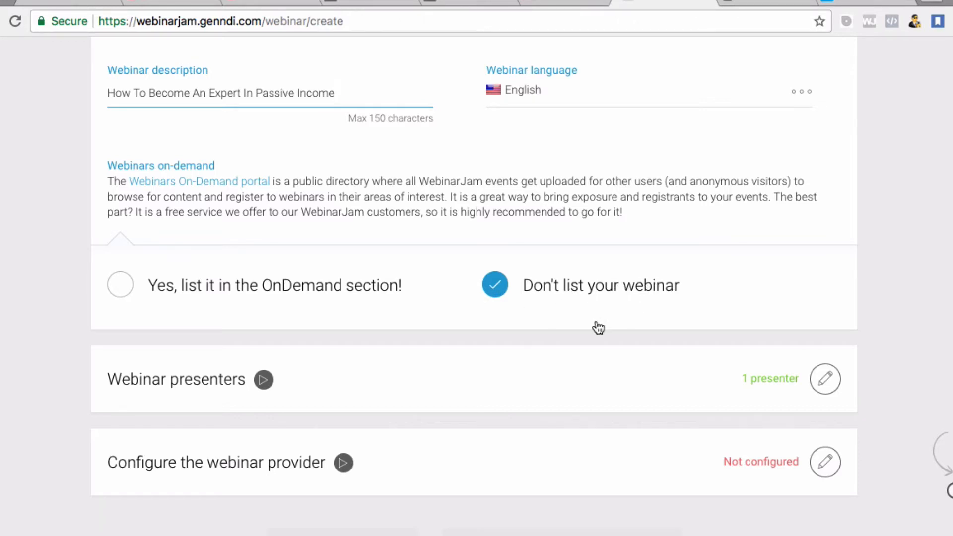
- View the Webinar presenters settings and close them without editing any presenter
scroll(577, 326, "down", 1)
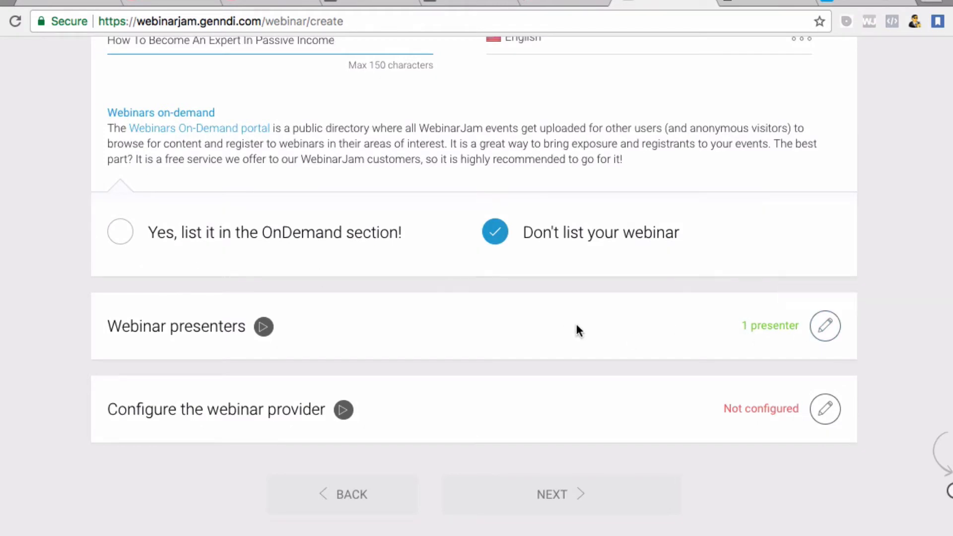
left_click(825, 328)
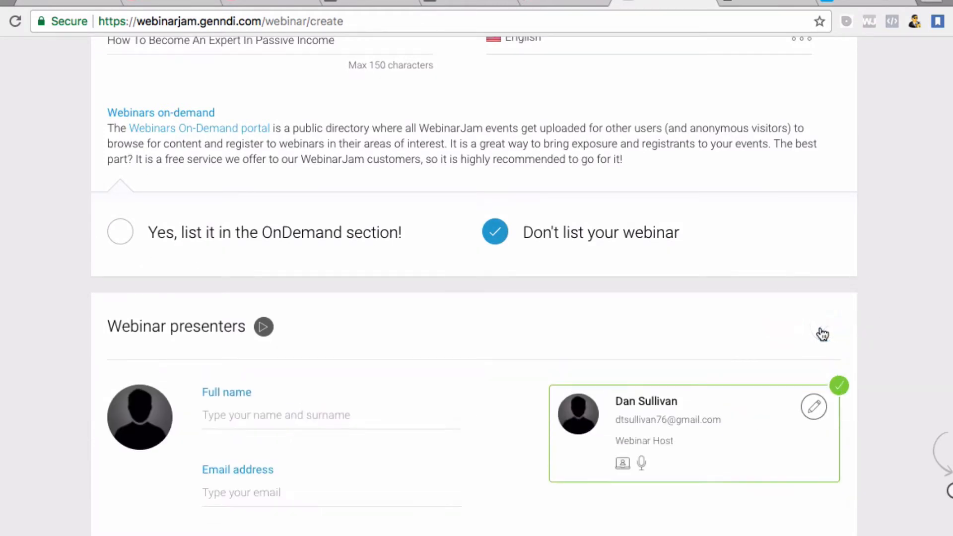
left_click(824, 334)
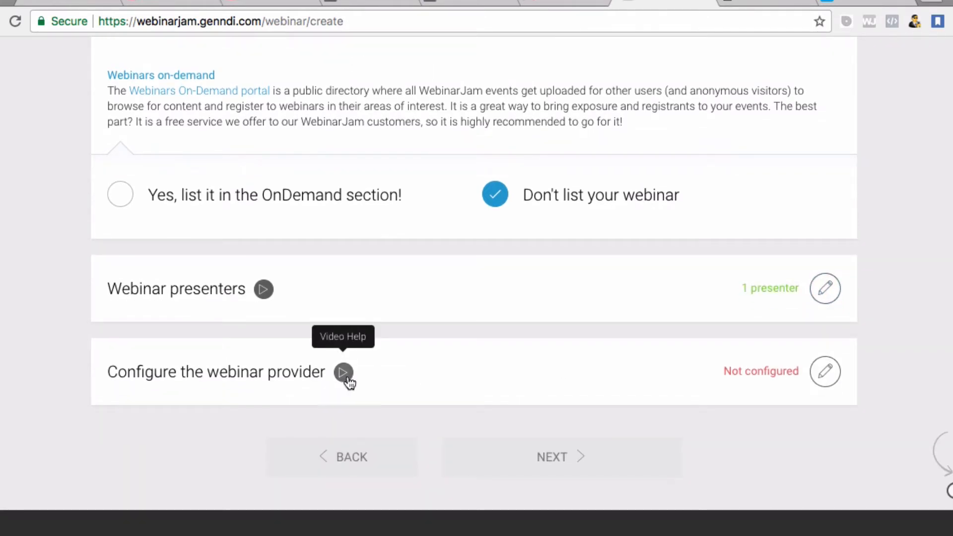
- Set the webinar provider to JamCast and confirm the choice
left_click(823, 377)
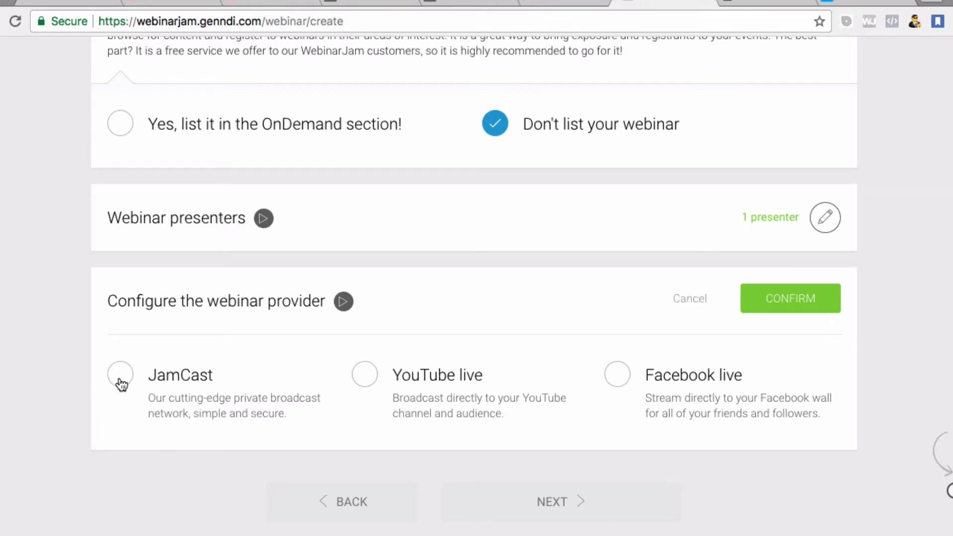
left_click(165, 391)
left_click(804, 308)
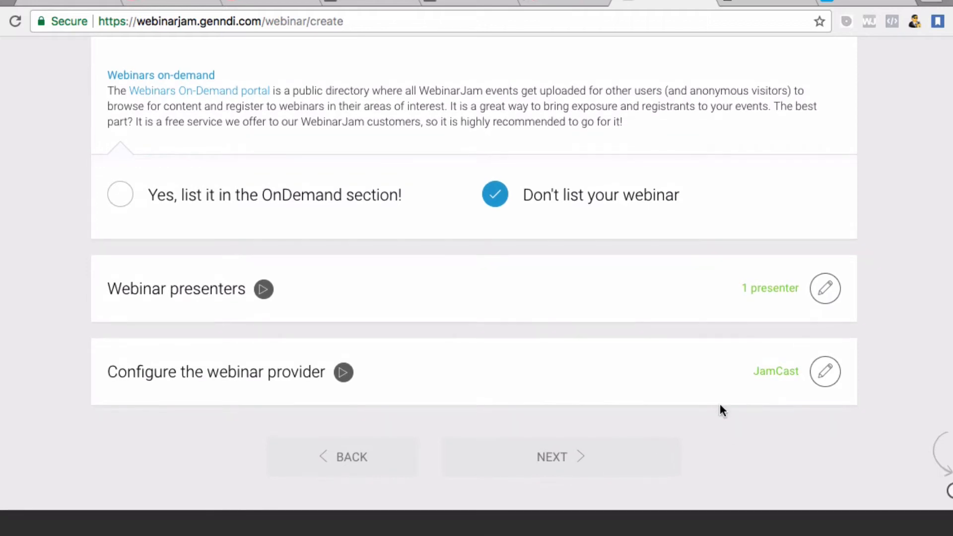
- Confirm the basic configuration and proceed to the Schedules stage of the webinar setup
scroll(719, 413, "up", 5)
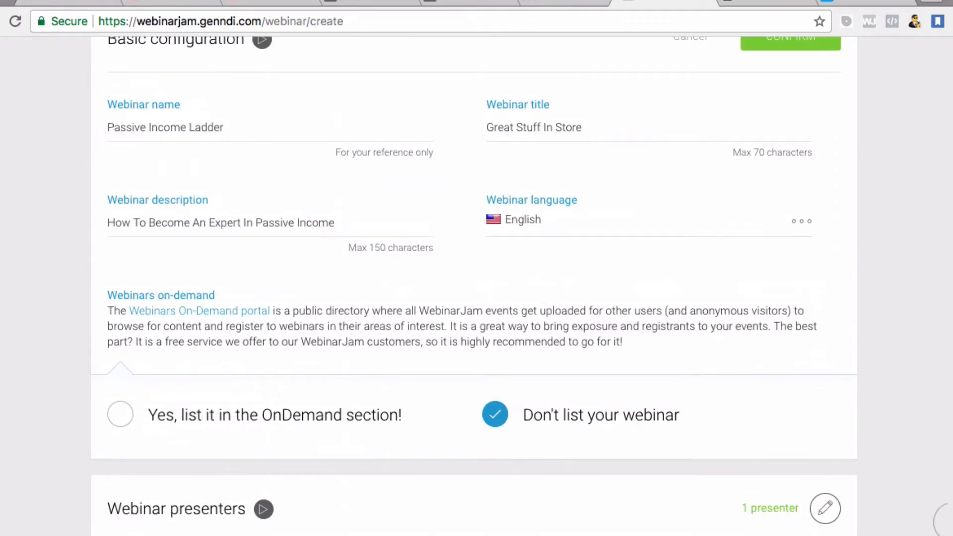
left_click(794, 52)
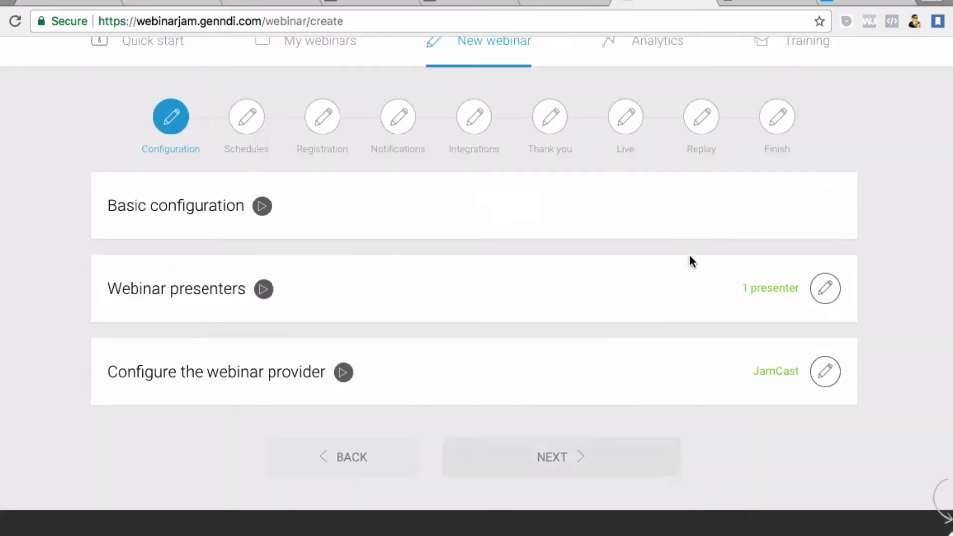
left_click(729, 455)
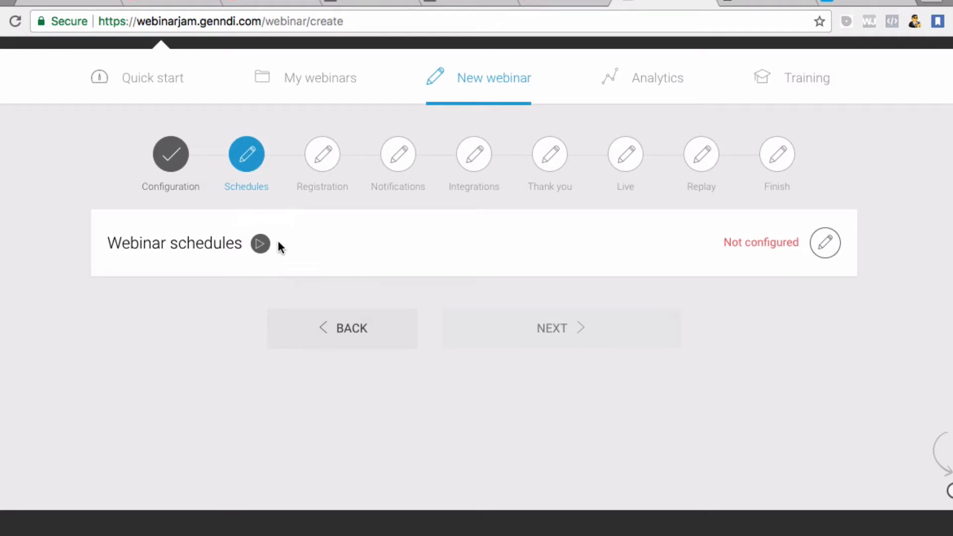
- Set the webinar schedule to Right now and check its Registration stage before returning to Schedules
left_click(826, 243)
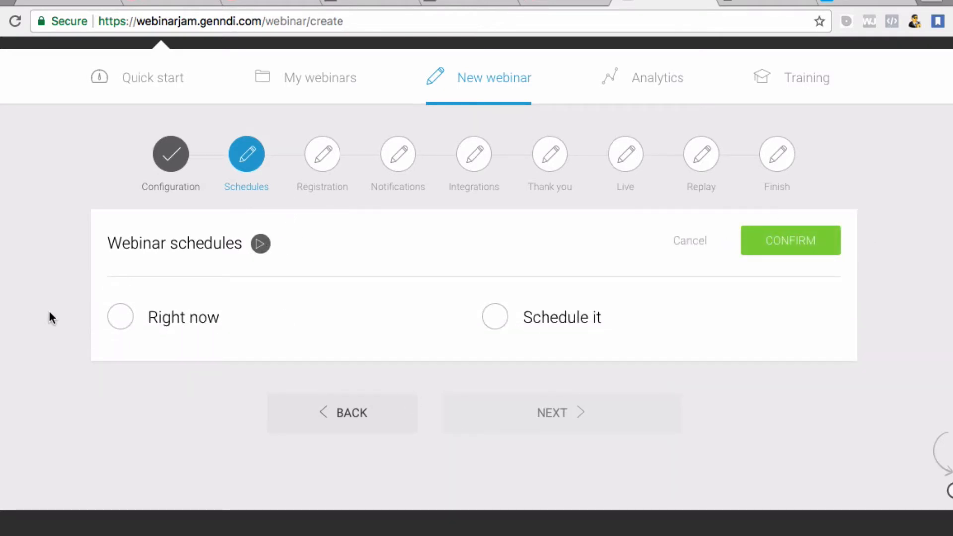
left_click(235, 330)
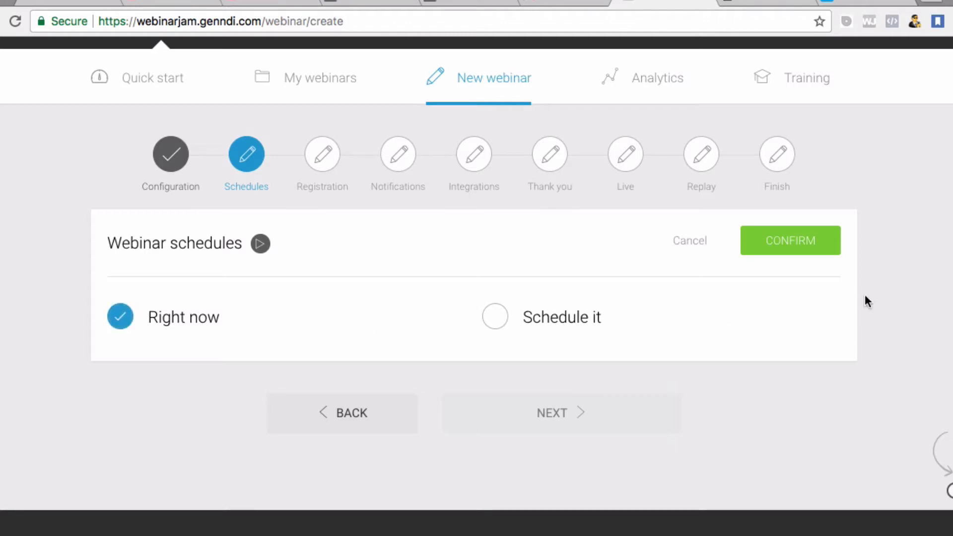
left_click(794, 251)
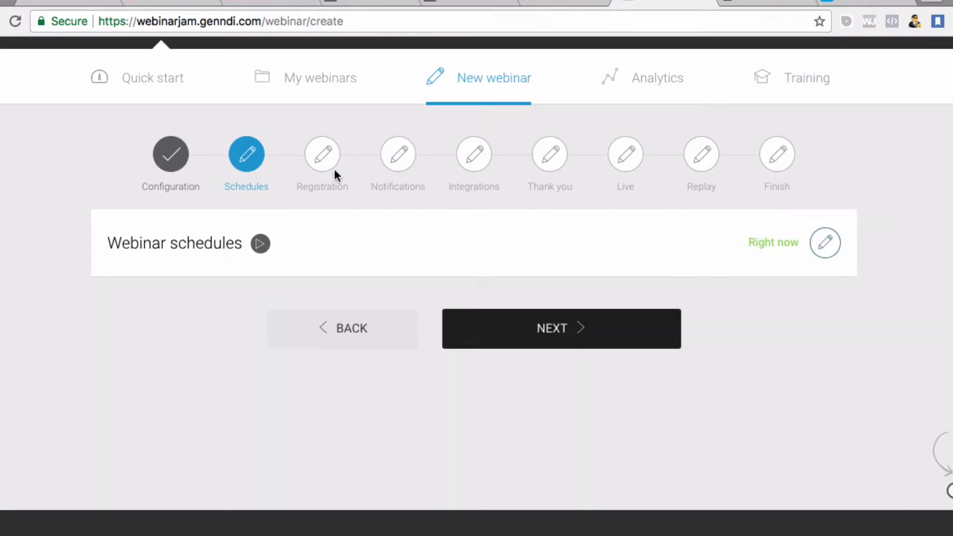
left_click(568, 327)
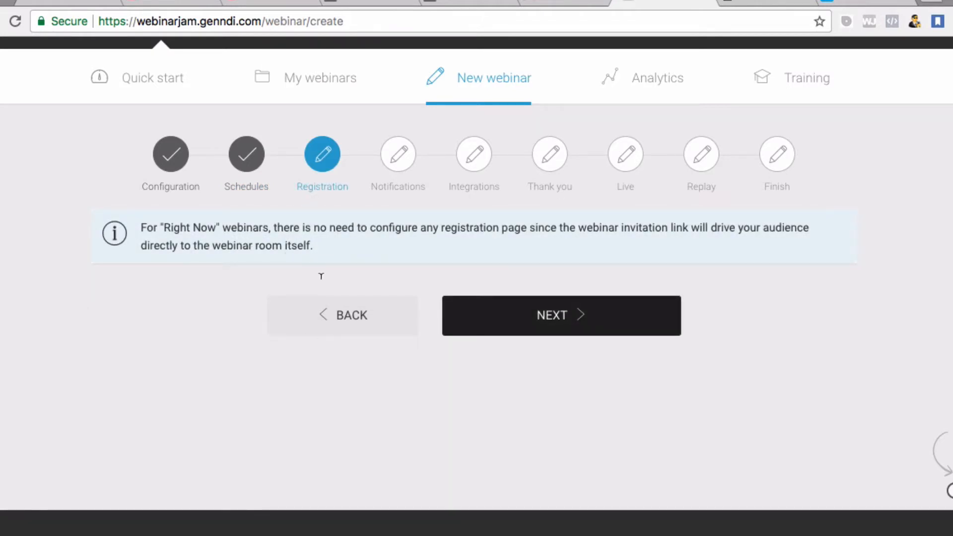
left_click(355, 318)
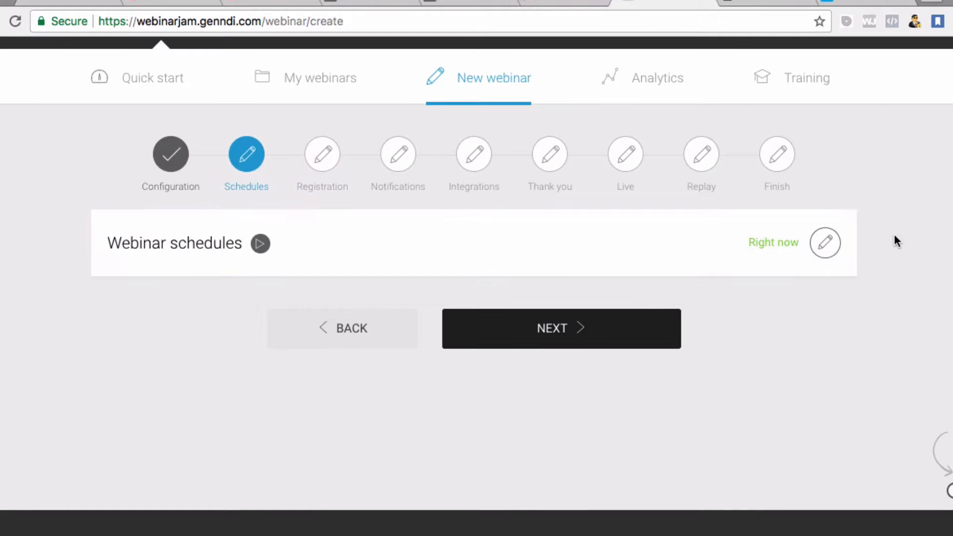
- Reopen the webinar schedule and change it to the Schedule it option for a single presentation
left_click(826, 244)
left_click(493, 321)
scroll(245, 387, "down", 1)
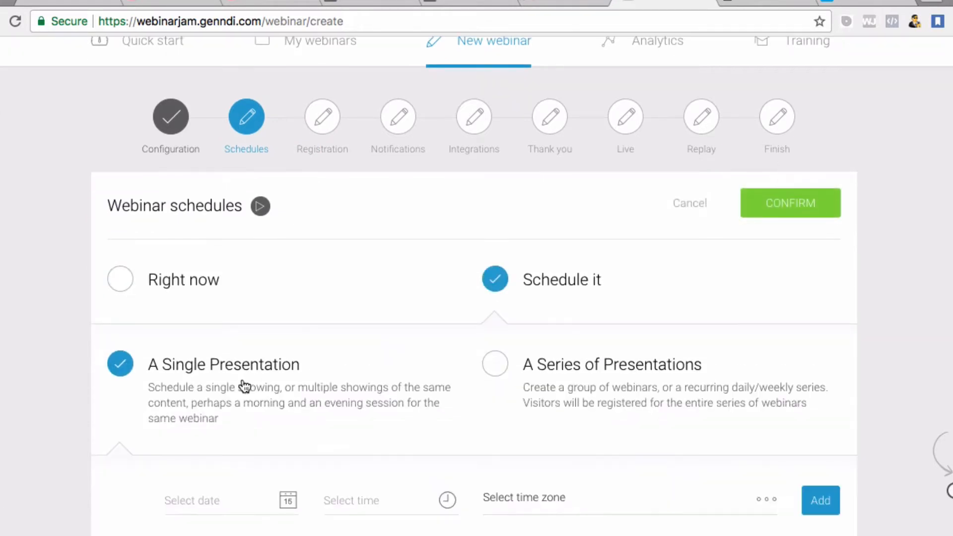
- Add a session on 2017-11-29 at 1:00 AM in the London time zone
left_click(221, 502)
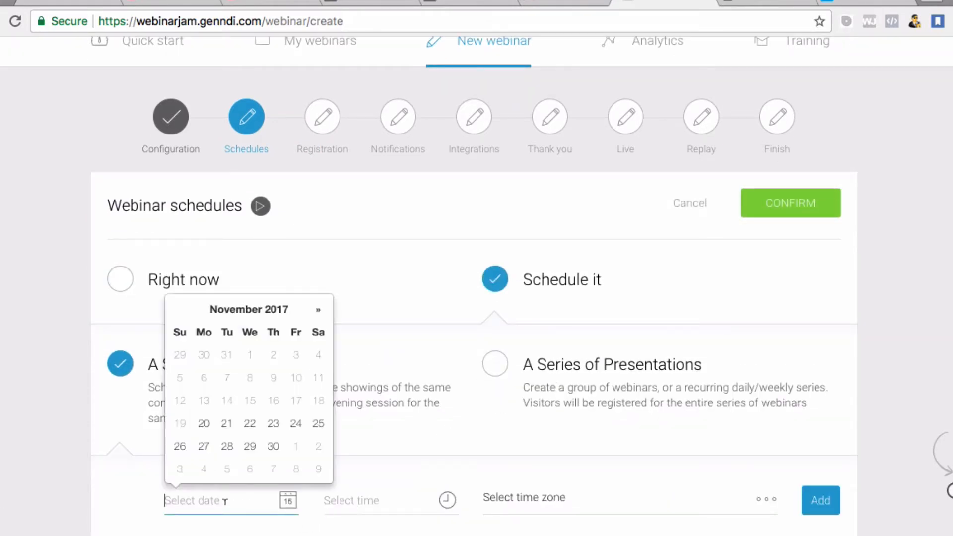
left_click(251, 447)
left_click(387, 493)
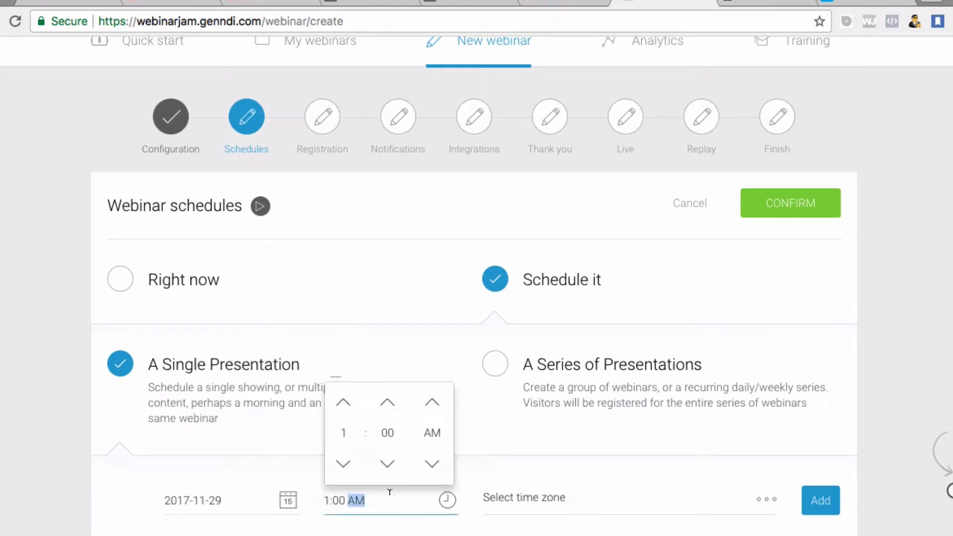
left_click(549, 498)
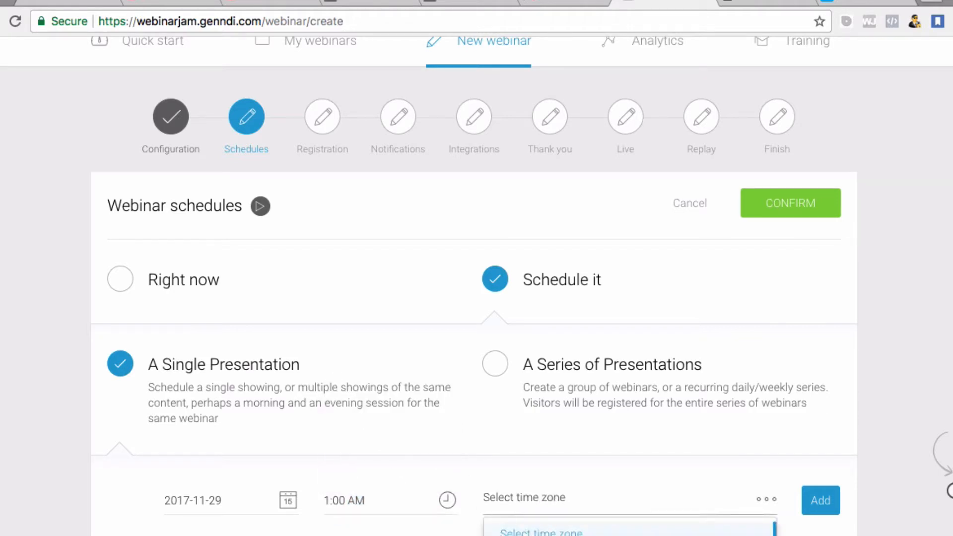
scroll(629, 532, "down", 5)
left_click(629, 534)
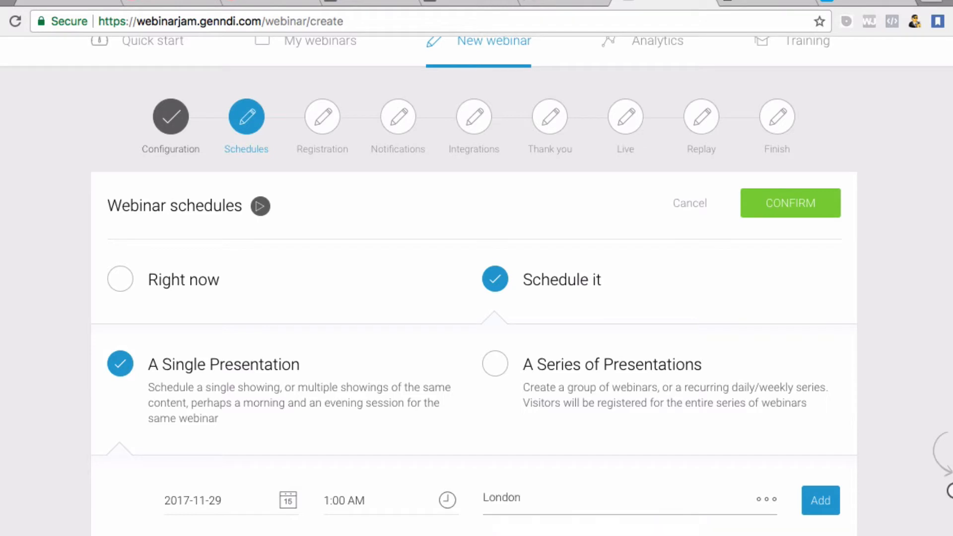
left_click(812, 505)
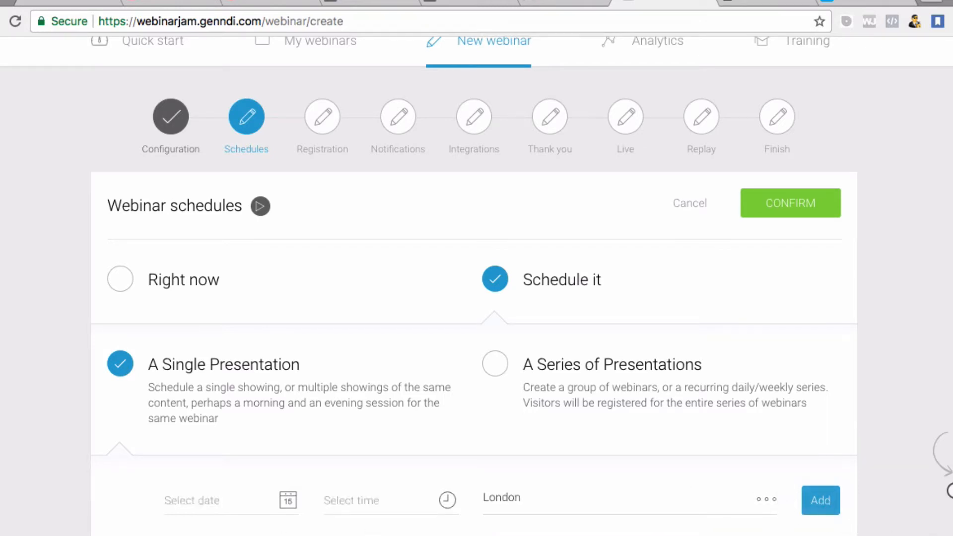
- Confirm the webinar schedule and proceed to the Registration stage
scroll(342, 404, "down", 4)
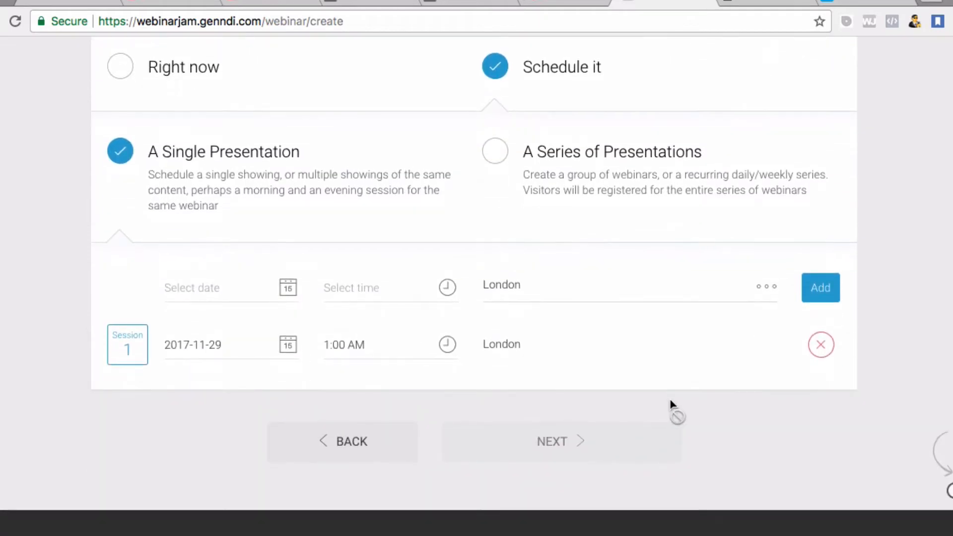
scroll(657, 377, "up", 3)
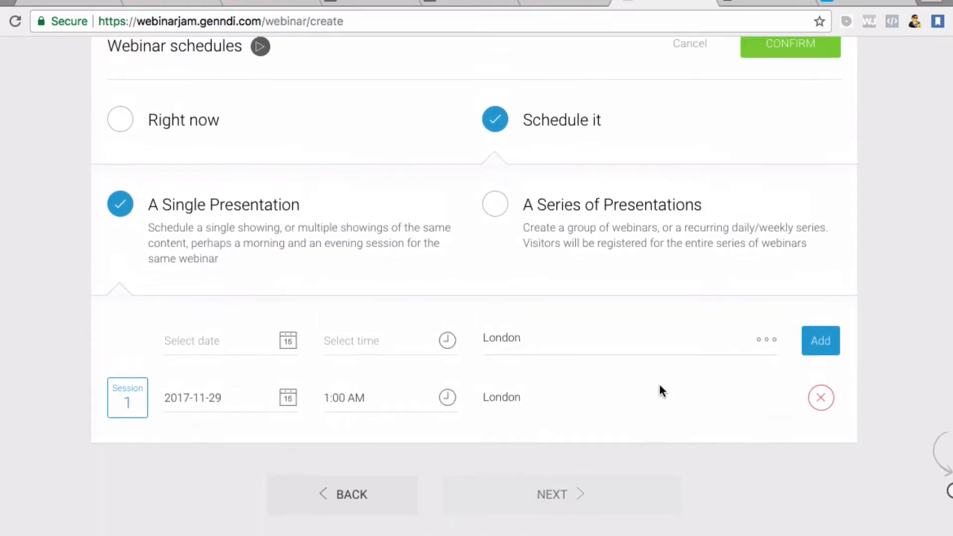
scroll(620, 383, "down", 1)
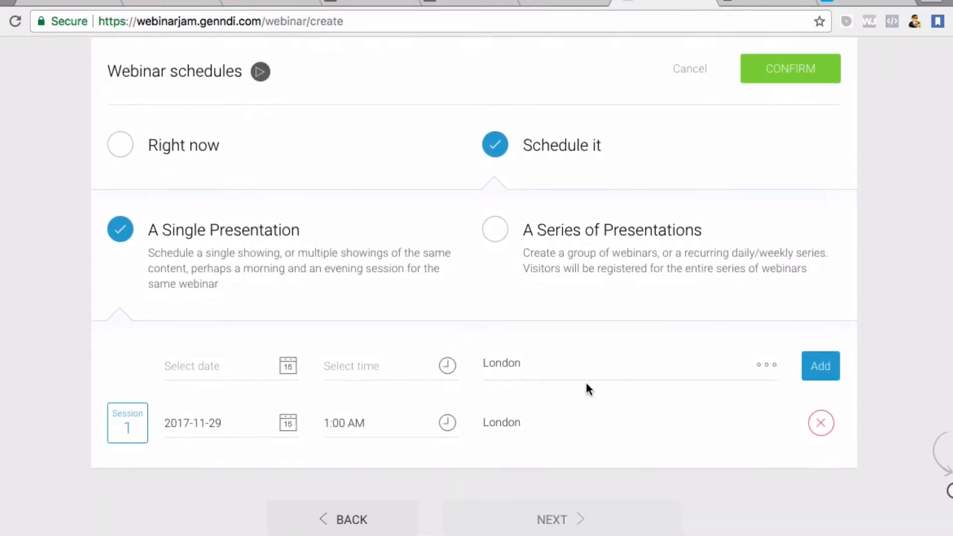
left_click(771, 85)
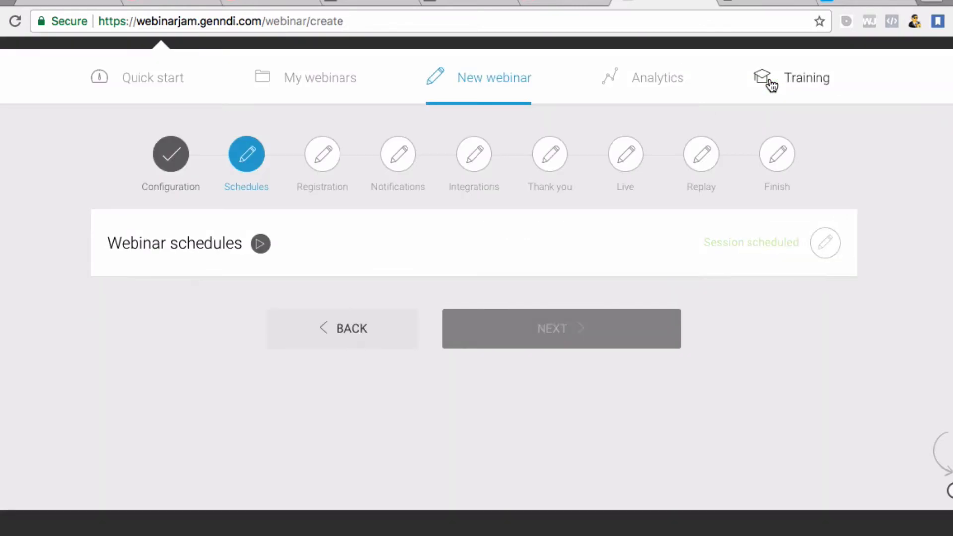
left_click(544, 322)
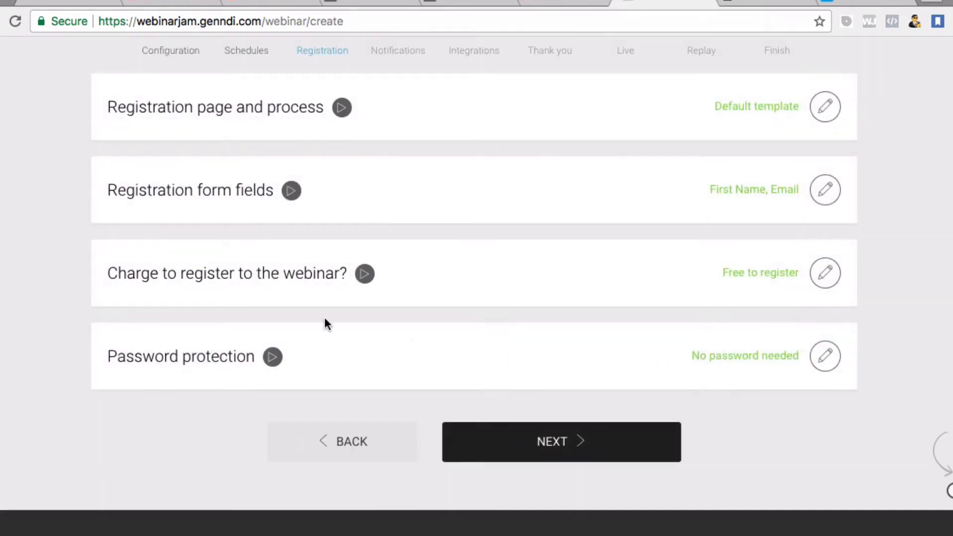
scroll(421, 216, "up", 1)
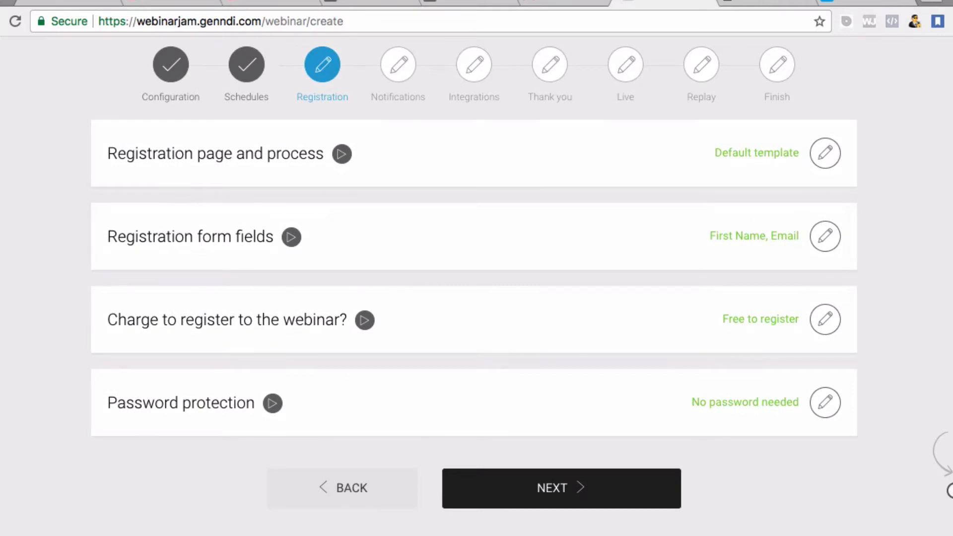
- Open the teal "Web tour UX Designers 2017" registration page template for customization
left_click(837, 155)
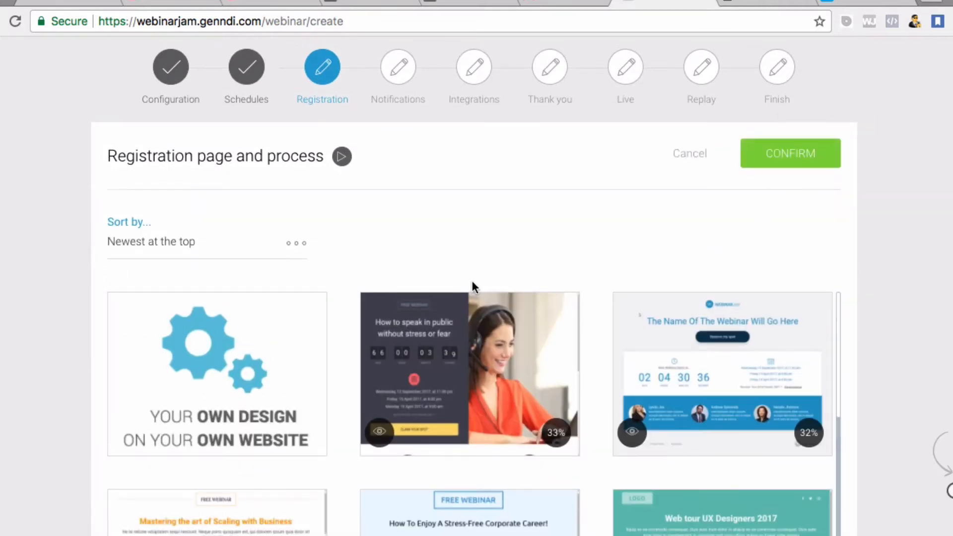
scroll(750, 358, "down", 3)
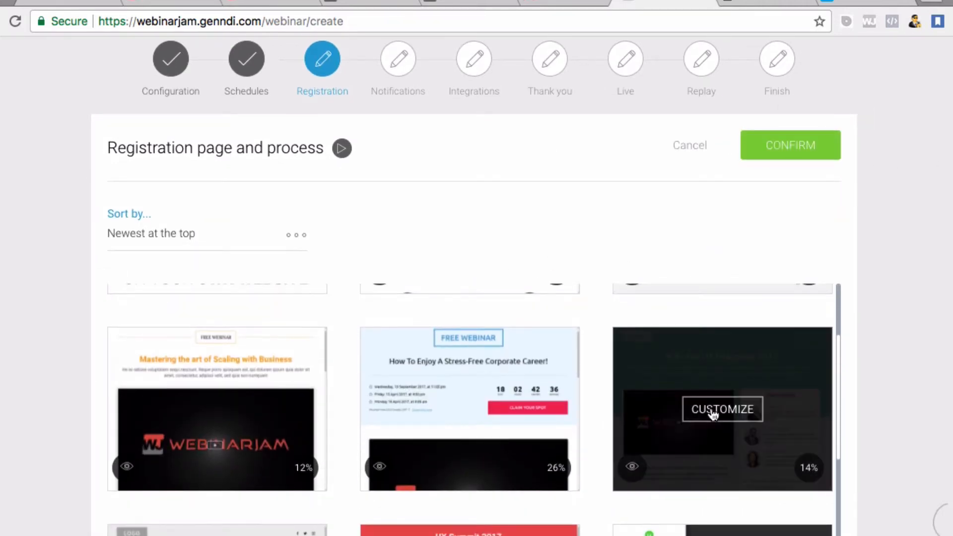
left_click(736, 422)
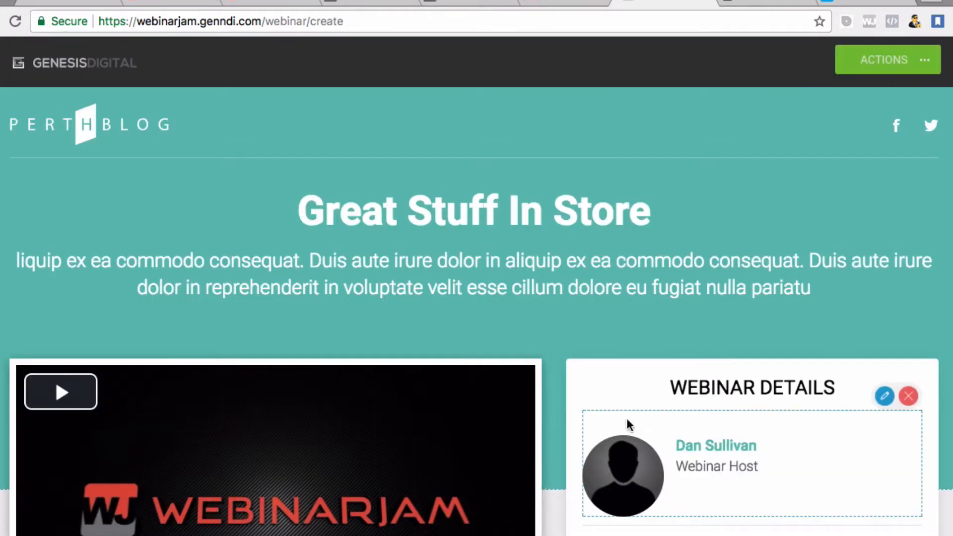
- Look through the registration page template's headline, video, webinar details and bullet sections, and save it while exiting the editor
scroll(351, 403, "down", 1)
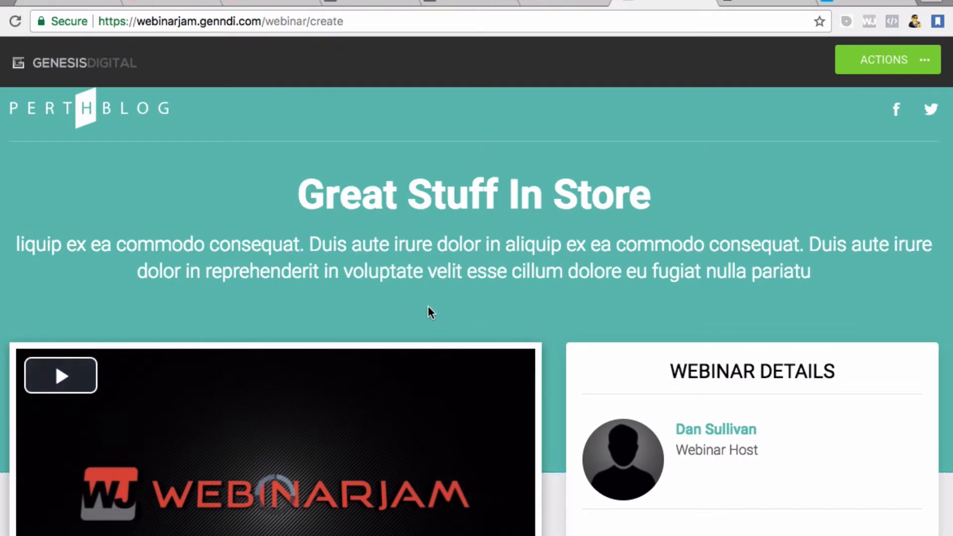
scroll(556, 344, "down", 3)
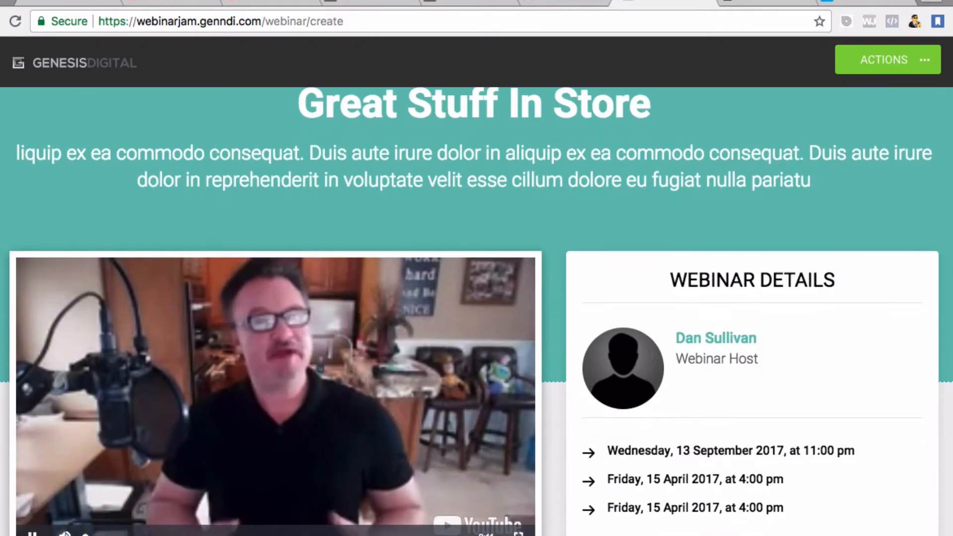
scroll(776, 400, "down", 1)
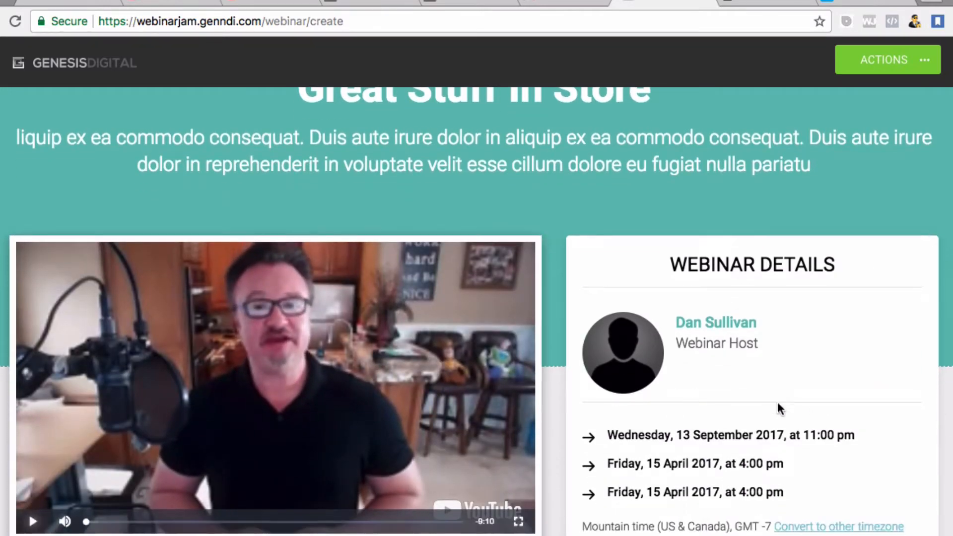
scroll(793, 278, "down", 10)
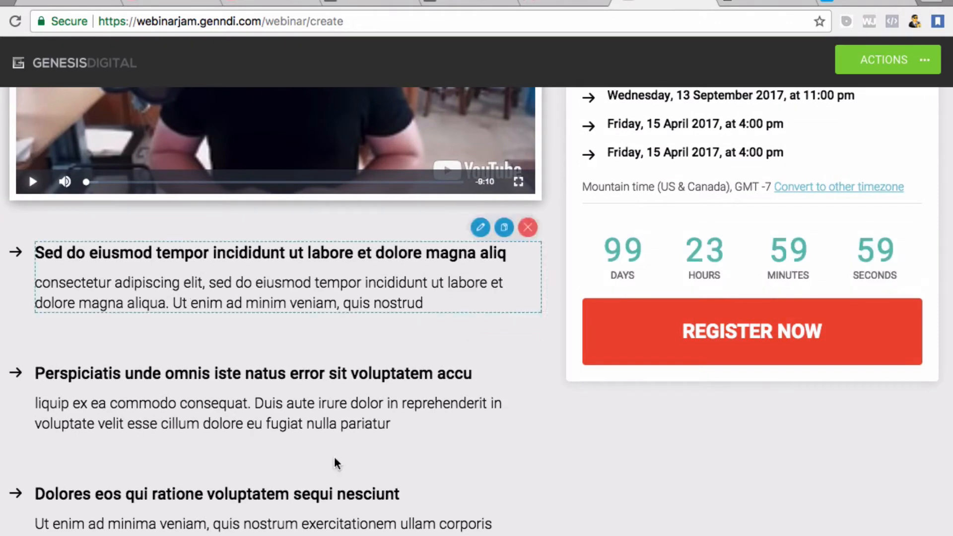
scroll(487, 344, "up", 10)
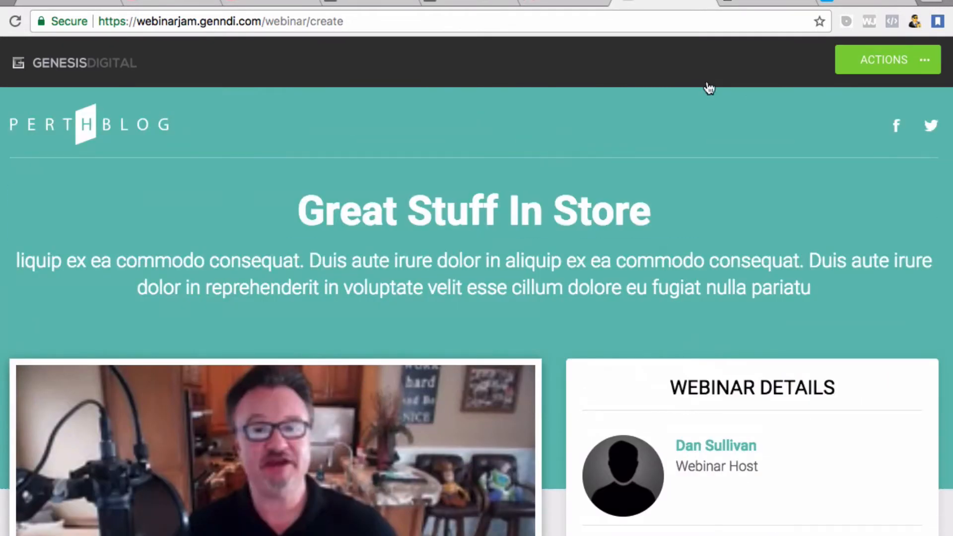
left_click(900, 69)
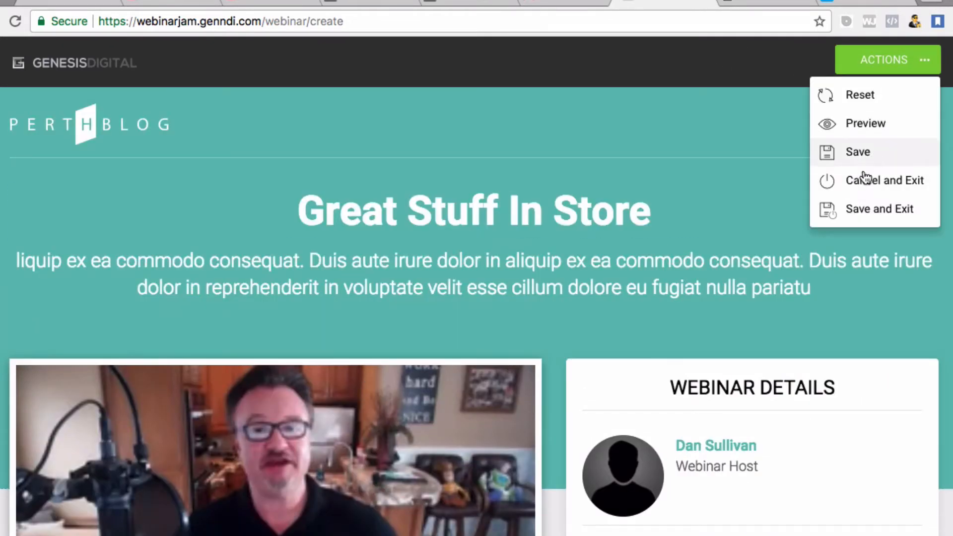
left_click(850, 214)
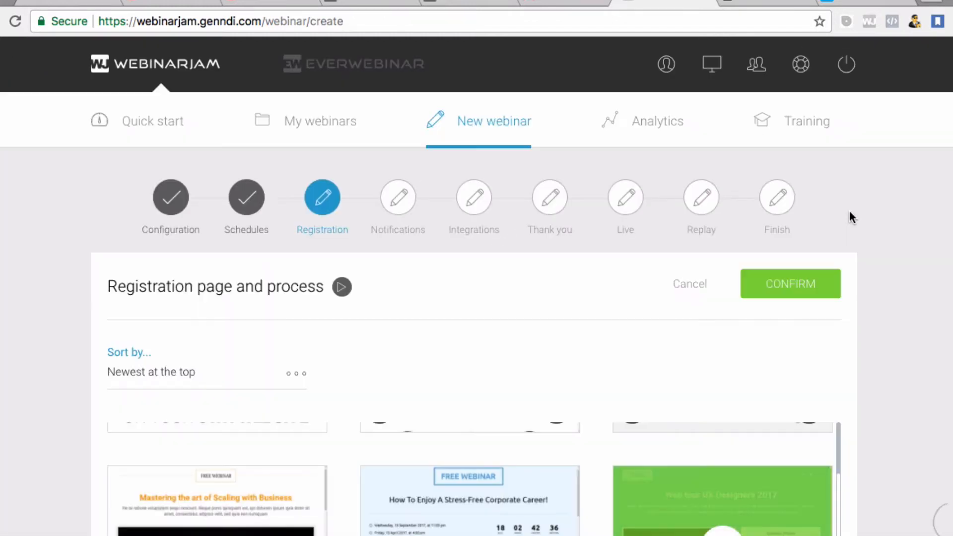
- Confirm the customized teal template as the webinar's registration page
scroll(556, 313, "down", 2)
scroll(555, 316, "down", 1)
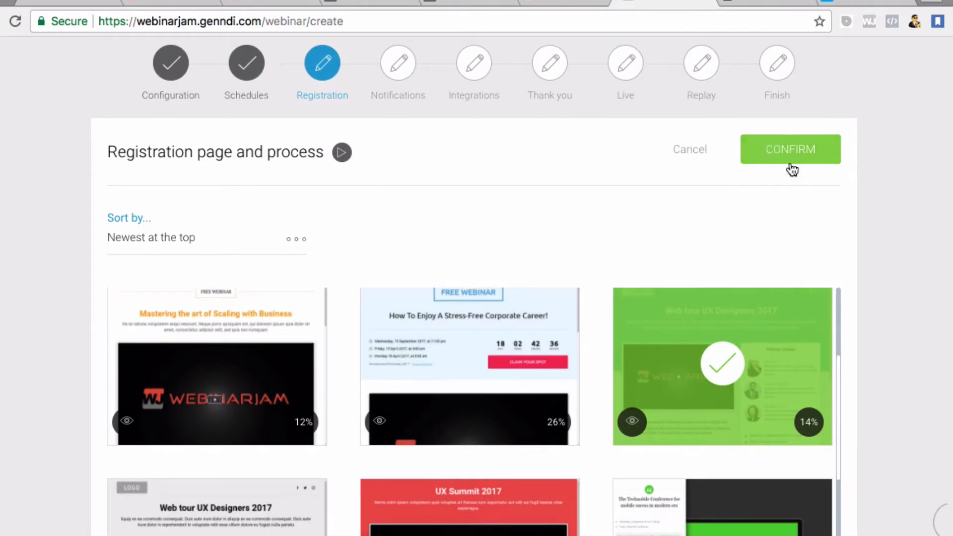
left_click(792, 164)
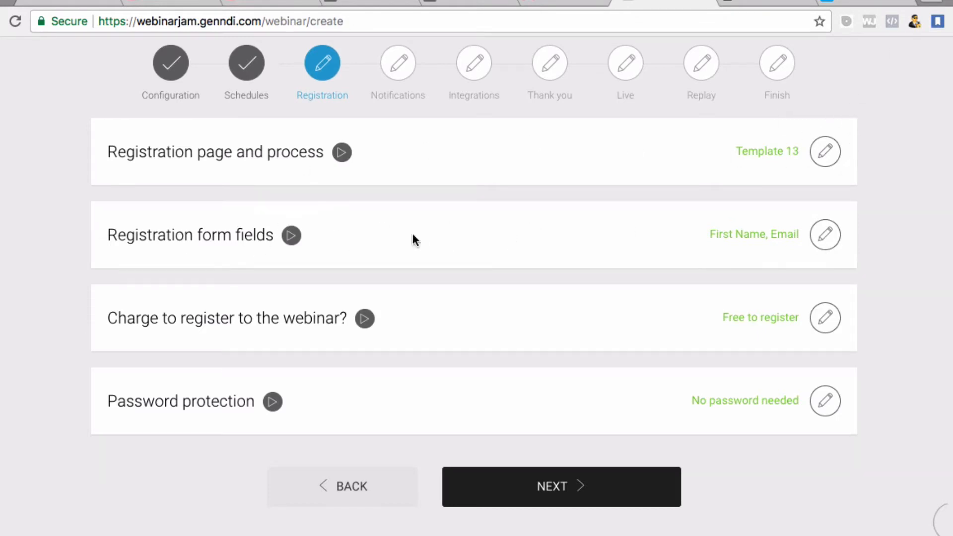
- Review the registration form fields and confirm them with only first name and email address
left_click(825, 247)
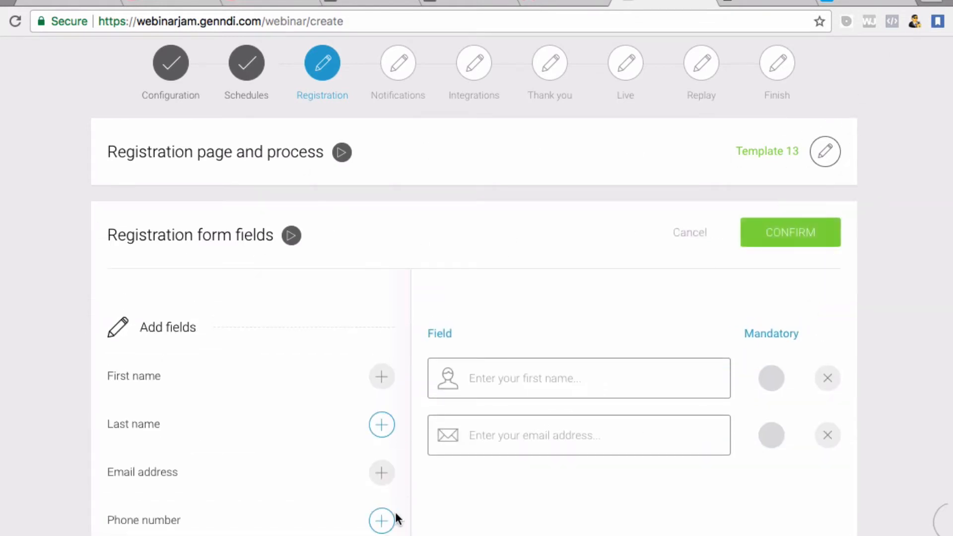
scroll(520, 417, "down", 3)
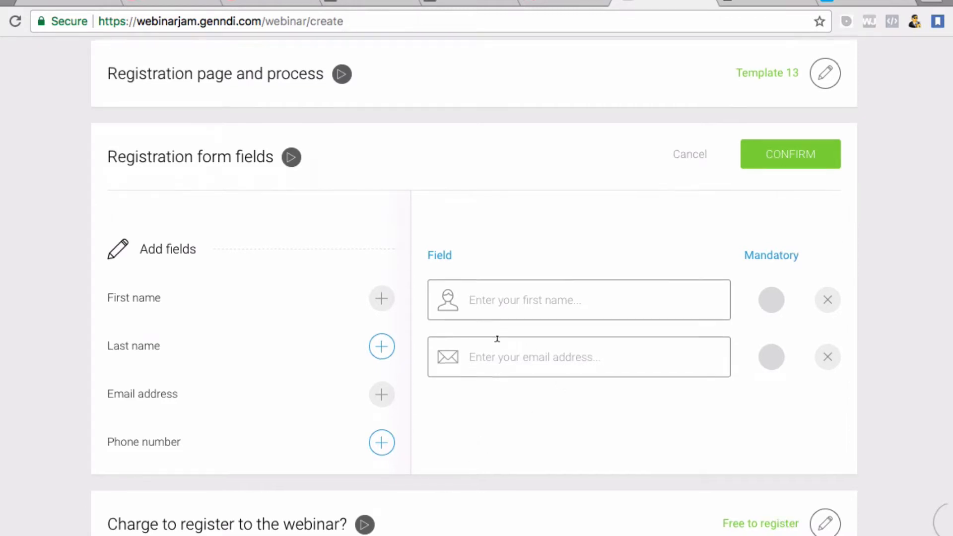
scroll(495, 336, "down", 2)
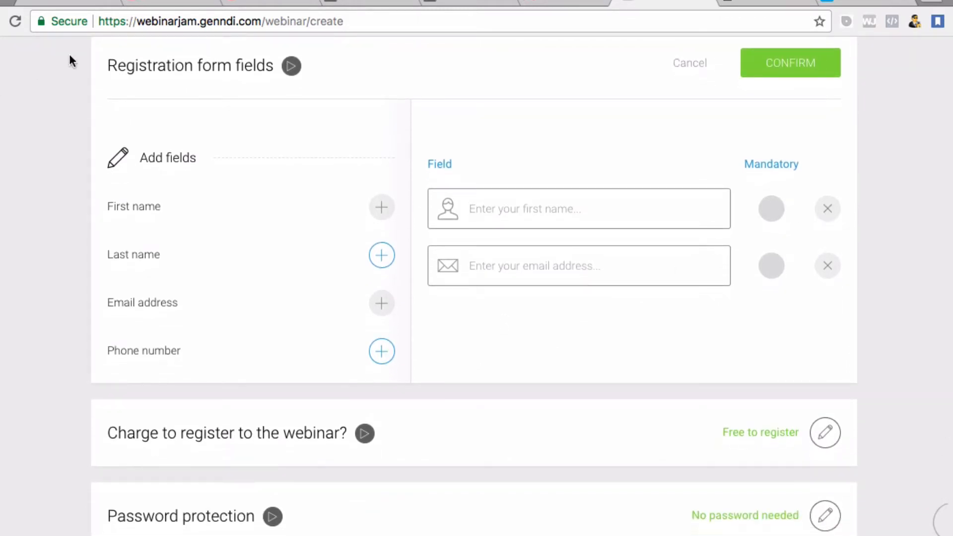
left_click(800, 68)
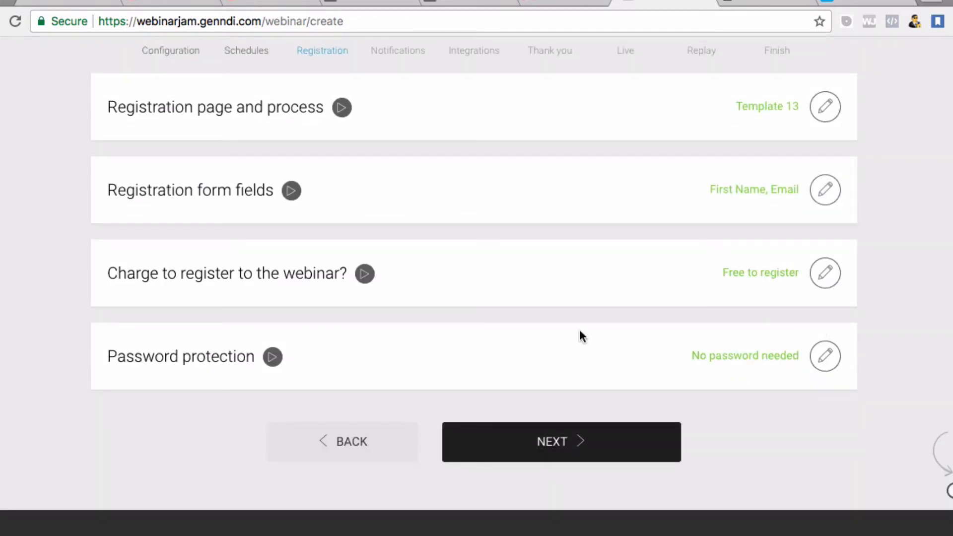
- Open the registration charge settings and confirm the "It's free to register" option
left_click(826, 281)
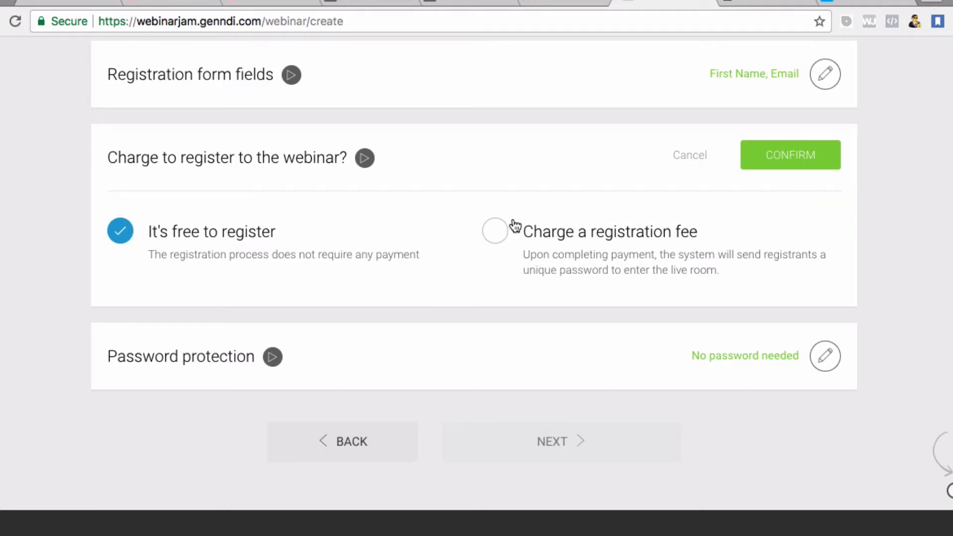
right_click(800, 155)
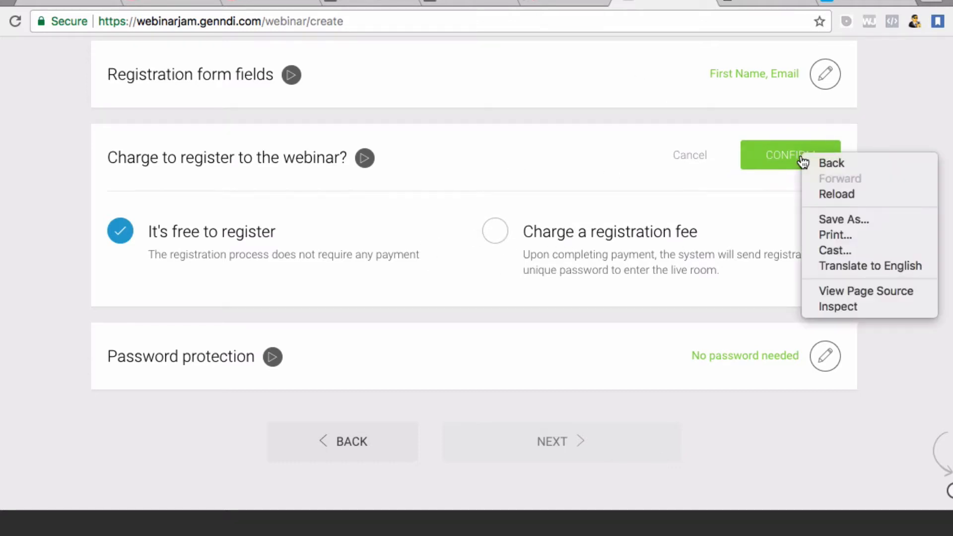
left_click(769, 160)
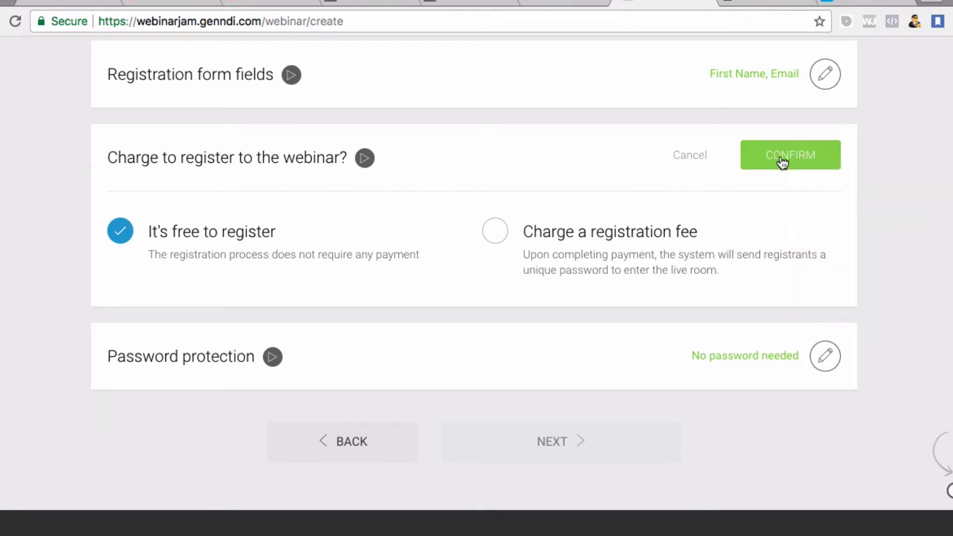
left_click(782, 160)
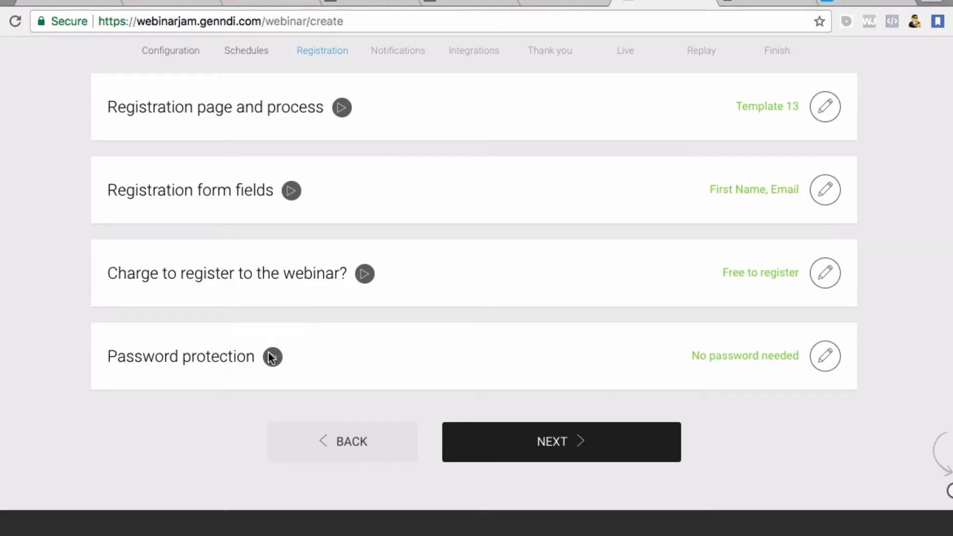
- Confirm the "No password needed" option for password protection and proceed to the Notifications stage
left_click(825, 365)
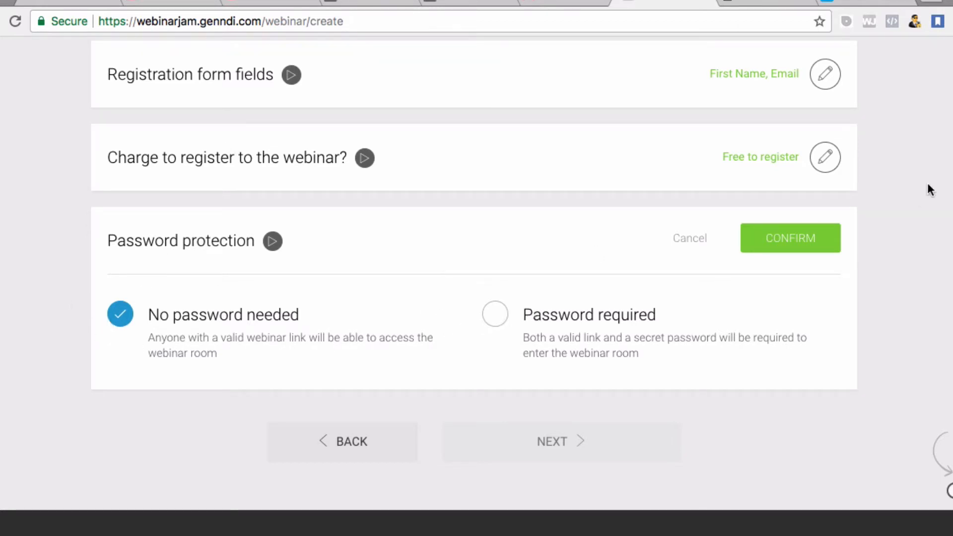
left_click(801, 245)
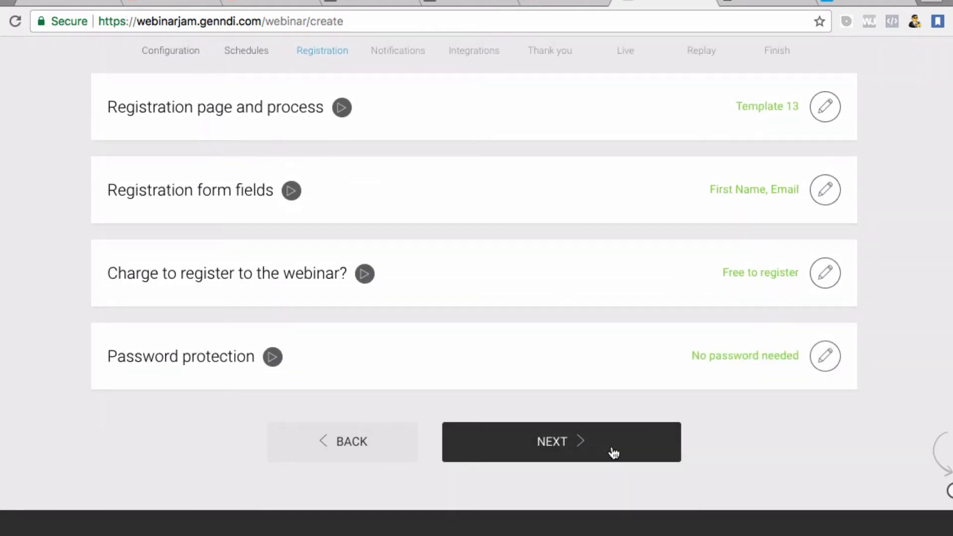
double_click(613, 451)
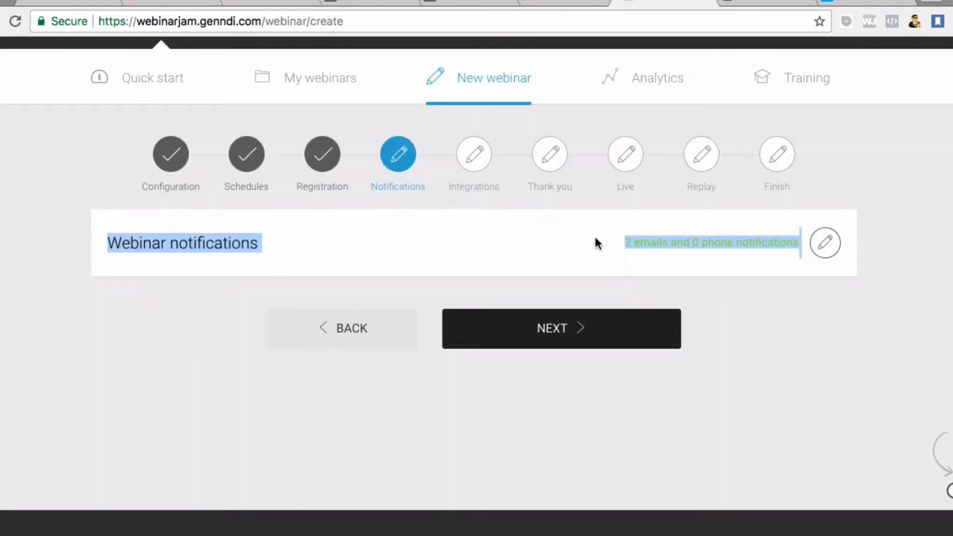
- Open the webinar notifications for editing and review the welcome message, pre-webinar and last-minute reminder alerts
left_click(825, 242)
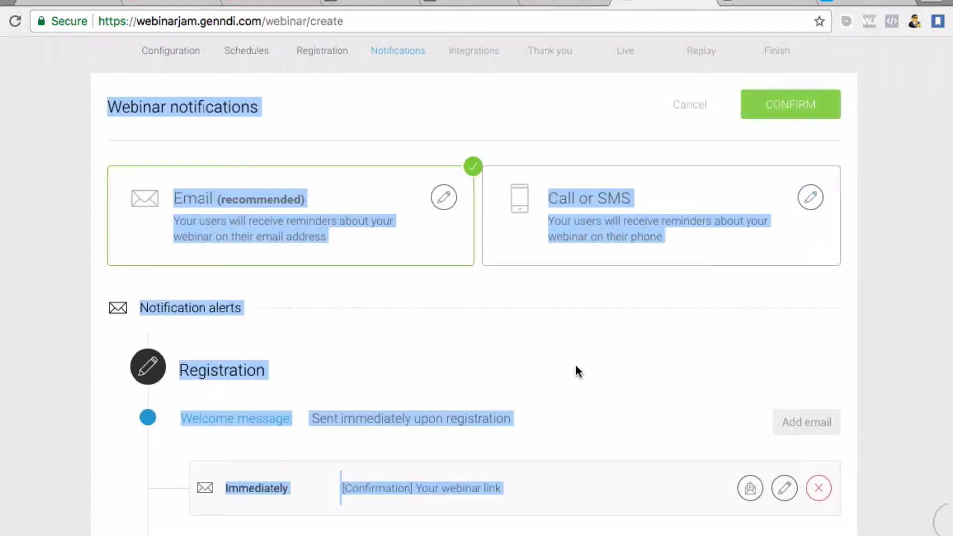
scroll(595, 357, "down", 1)
scroll(618, 353, "down", 4)
left_click(651, 319)
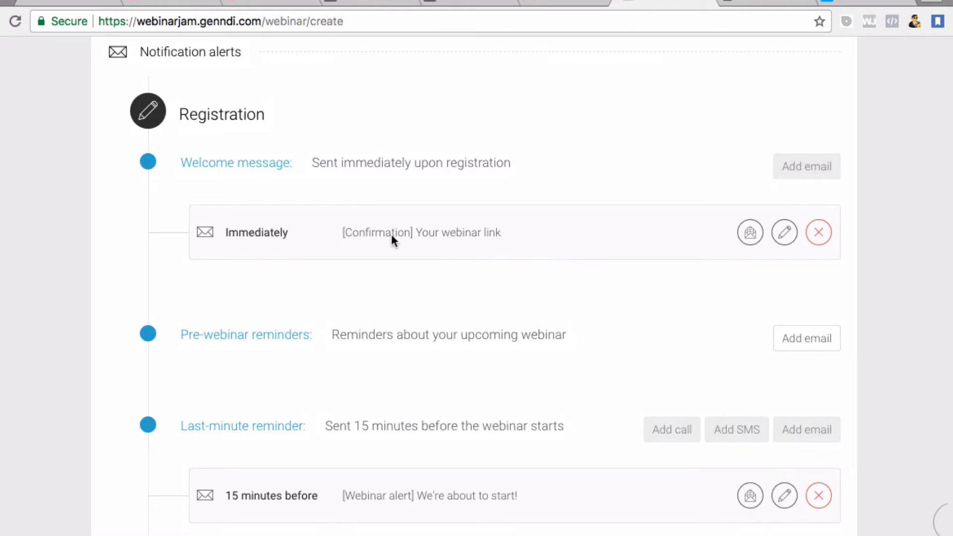
scroll(192, 421, "down", 1)
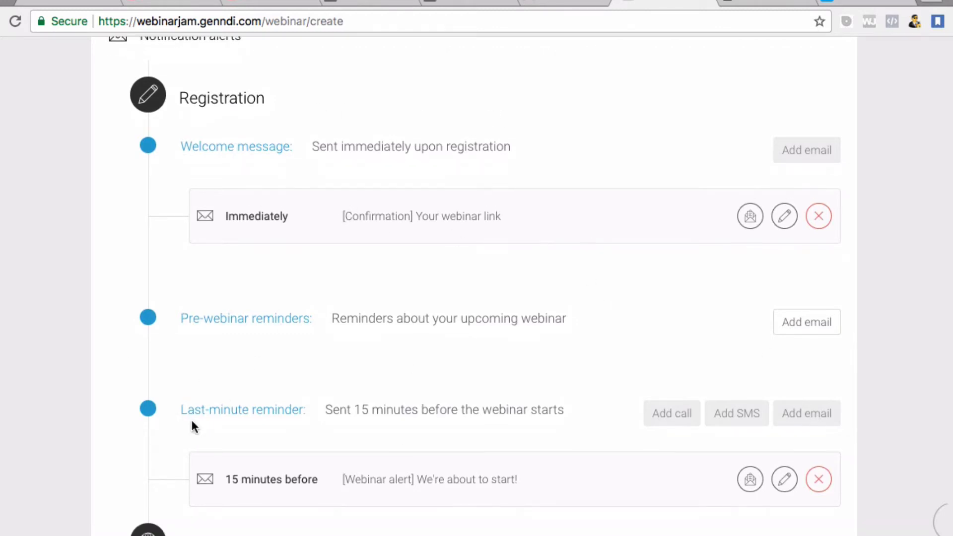
scroll(557, 366, "up", 9)
scroll(596, 355, "down", 1)
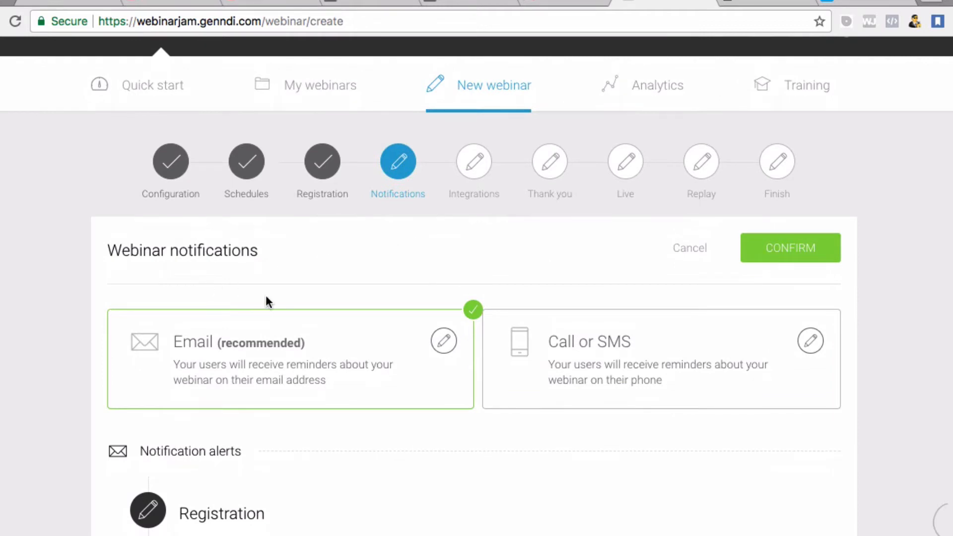
- Try to save the Call or SMS notification settings with the Twilio fields empty, and close the dialog
left_click(810, 342)
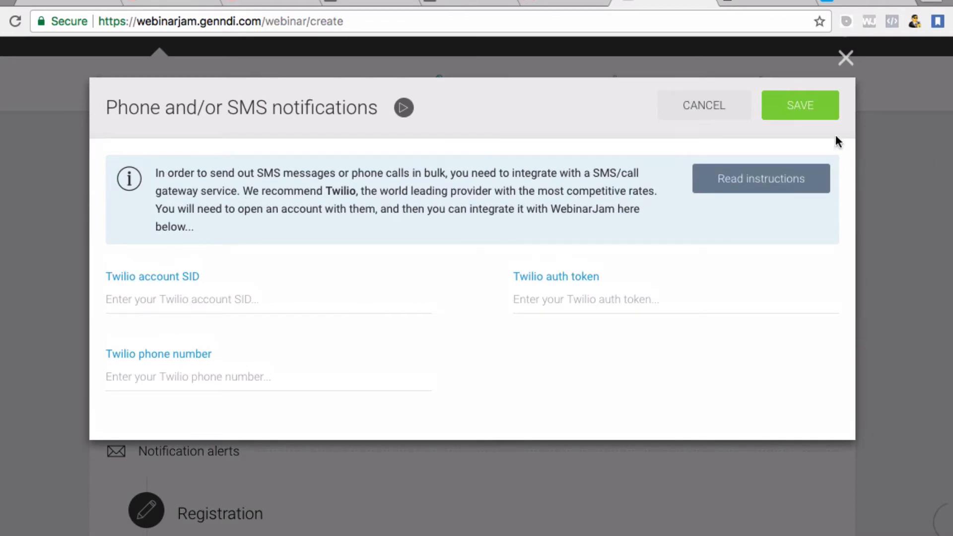
left_click(818, 106)
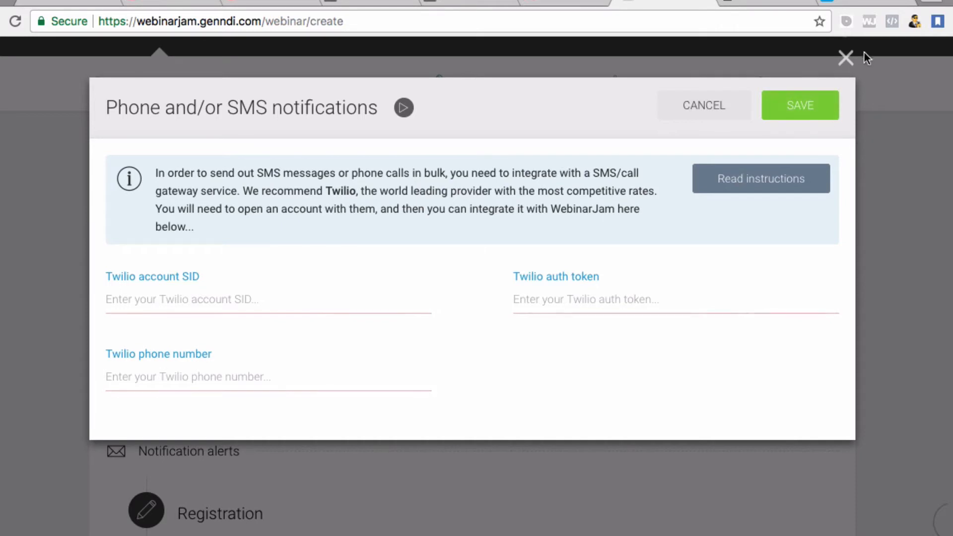
left_click(846, 58)
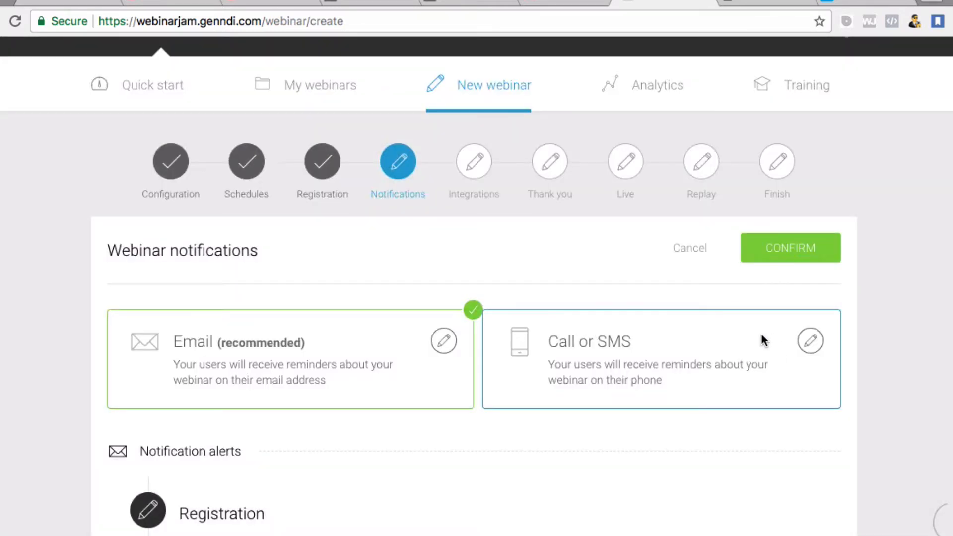
- Examine the whole notification alerts timeline, from the Registration messages through the Live and Replay stages
scroll(762, 341, "down", 2)
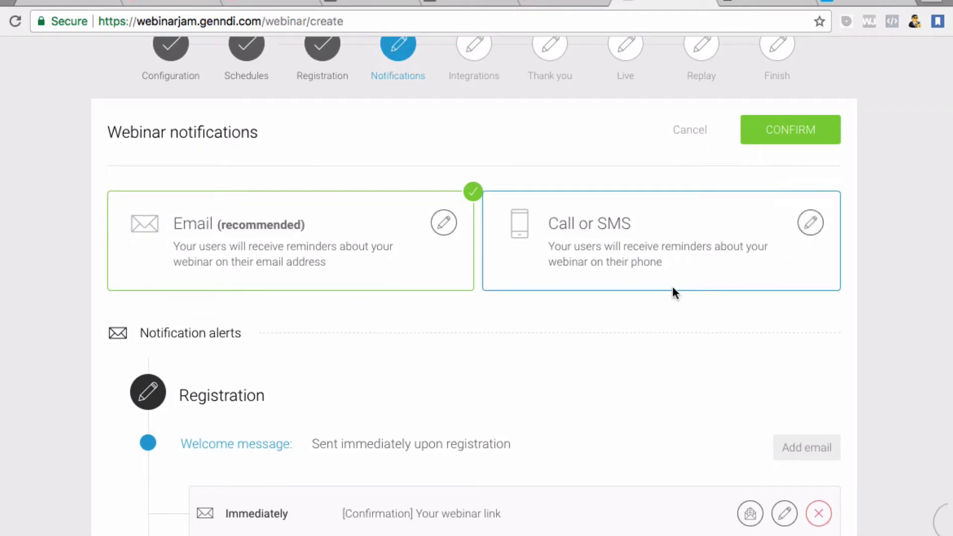
scroll(672, 288, "down", 5)
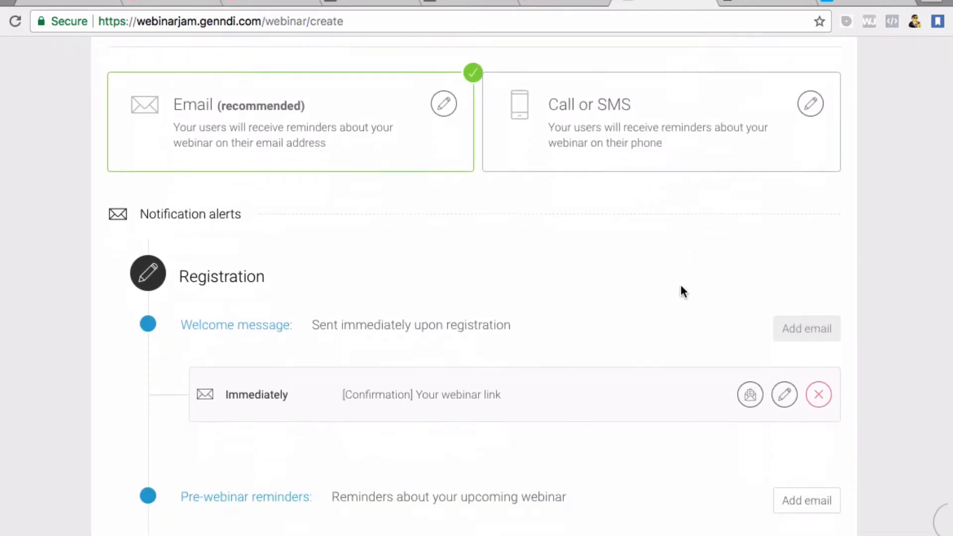
scroll(700, 276, "down", 3)
scroll(700, 276, "up", 6)
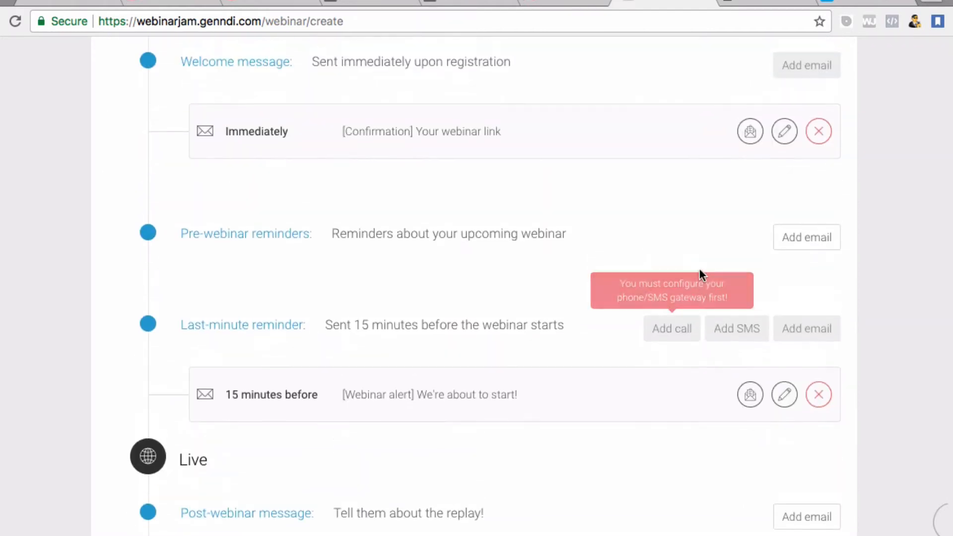
scroll(699, 270, "down", 6)
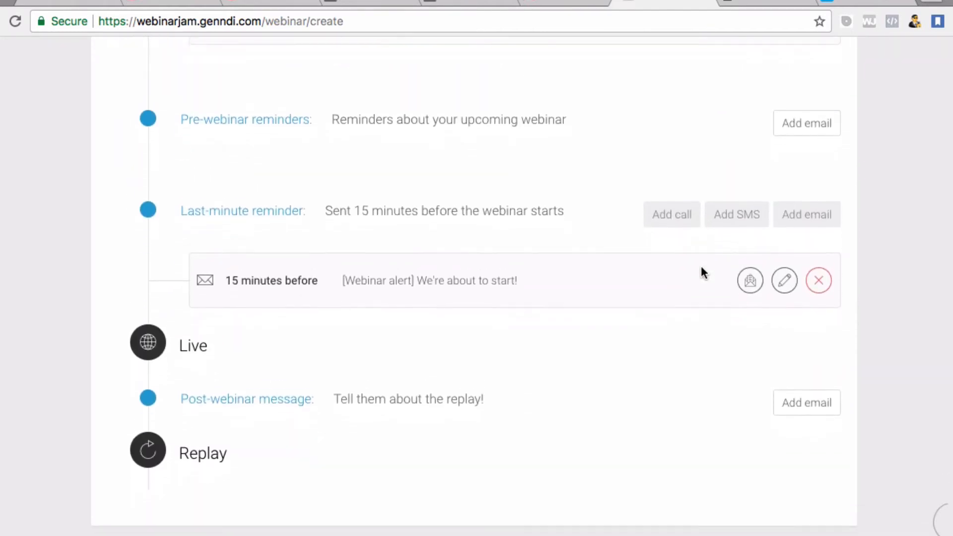
scroll(532, 317, "up", 10)
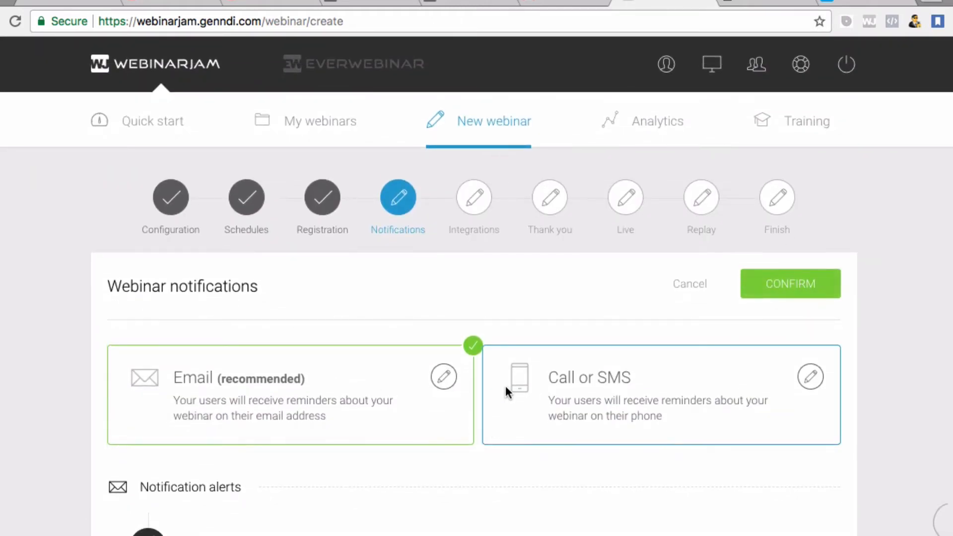
- Confirm the webinar notification settings and proceed to the Integrations stage
left_click(835, 295)
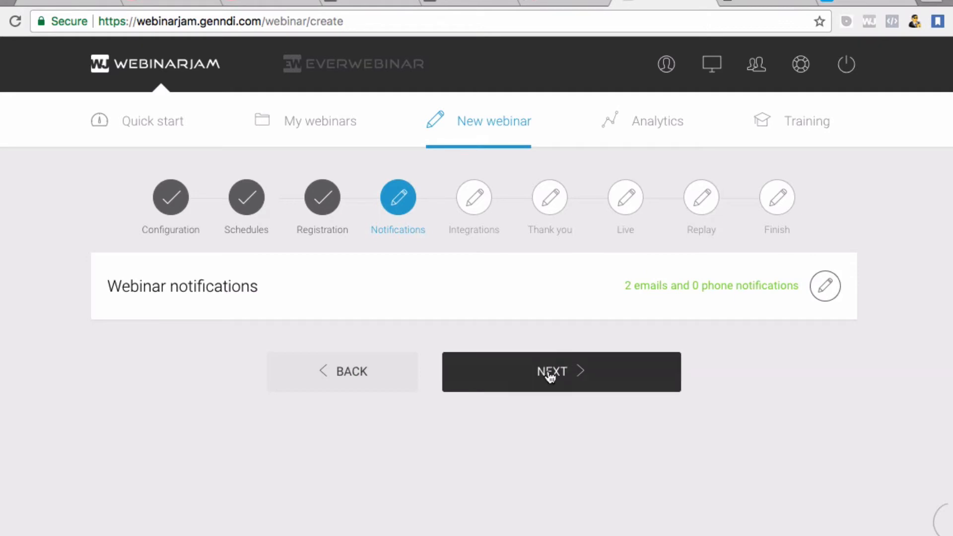
left_click(567, 383)
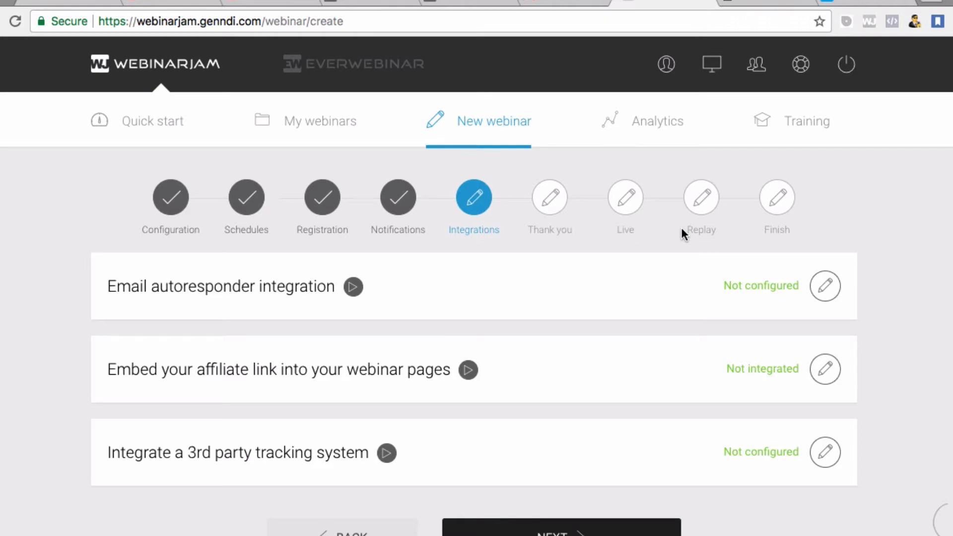
- Open the email autoresponder integration, examine the available provider options, and cancel without configuring one
left_click(825, 285)
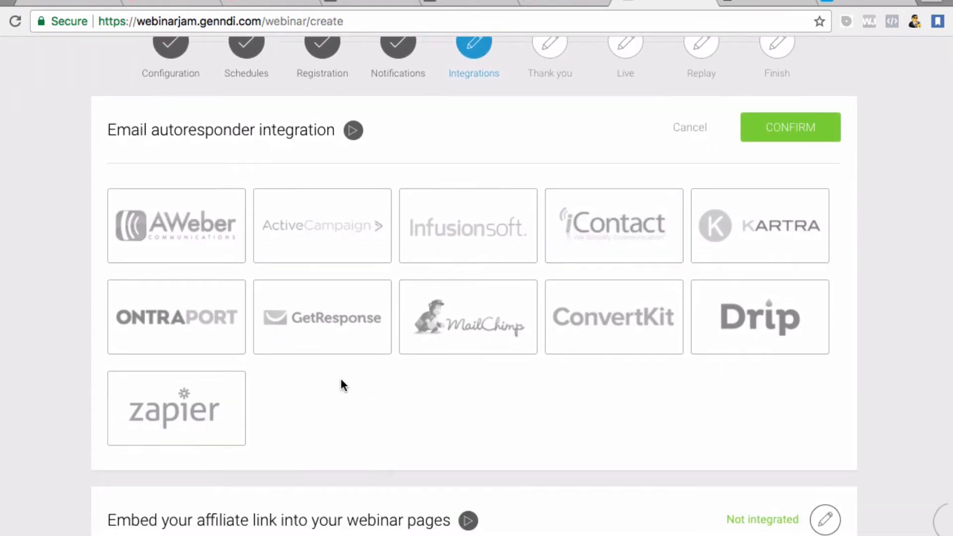
mouse_move(164, 408)
scroll(558, 376, "down", 2)
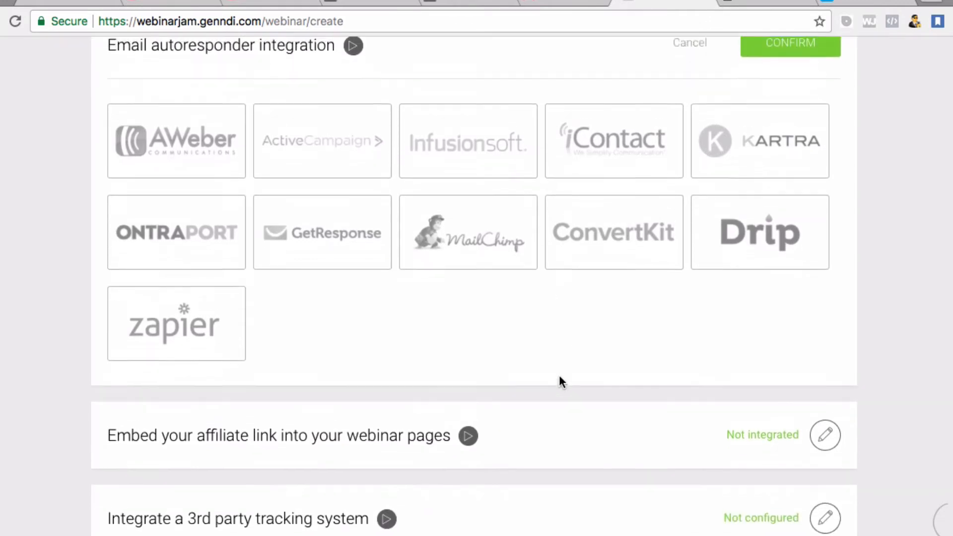
scroll(558, 374, "up", 2)
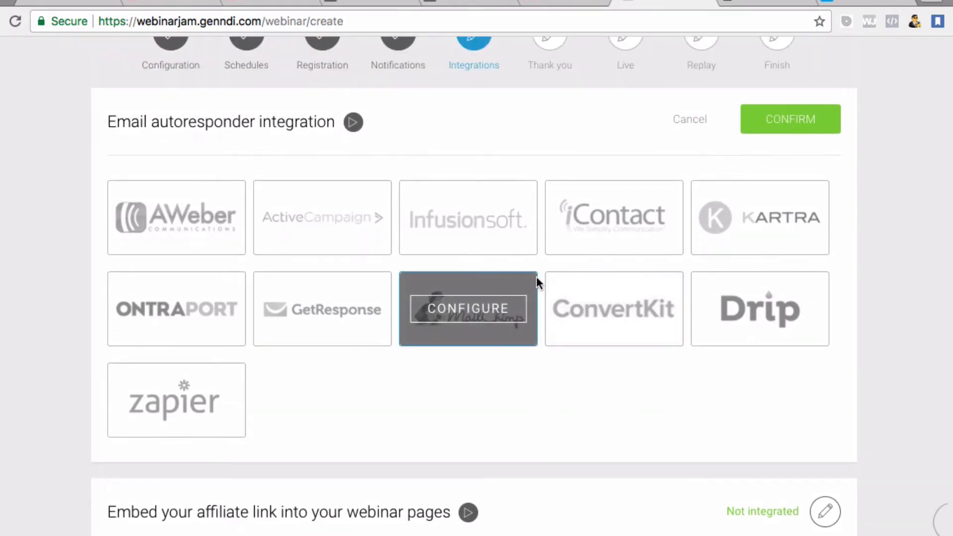
scroll(536, 283, "up", 3)
scroll(536, 289, "down", 3)
scroll(535, 290, "down", 1)
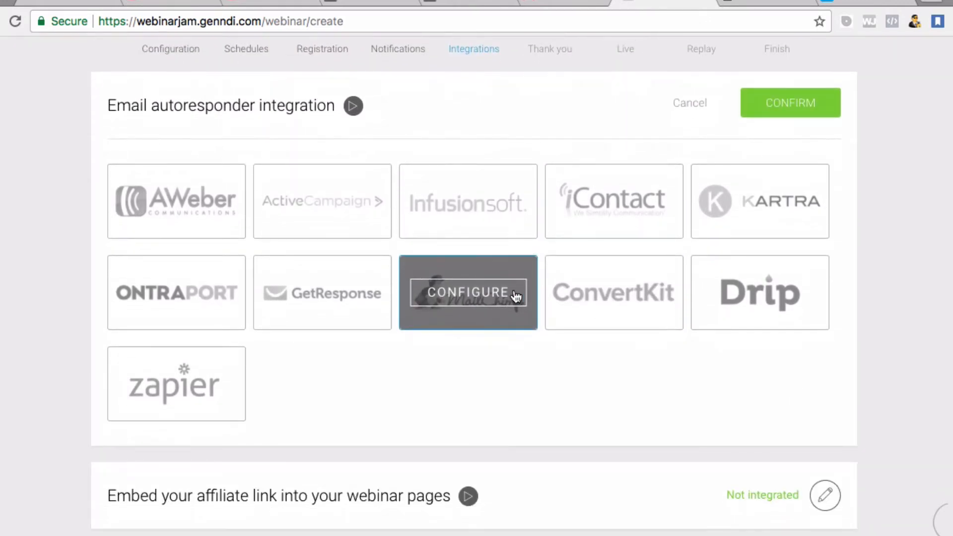
scroll(515, 295, "up", 4)
scroll(504, 299, "down", 2)
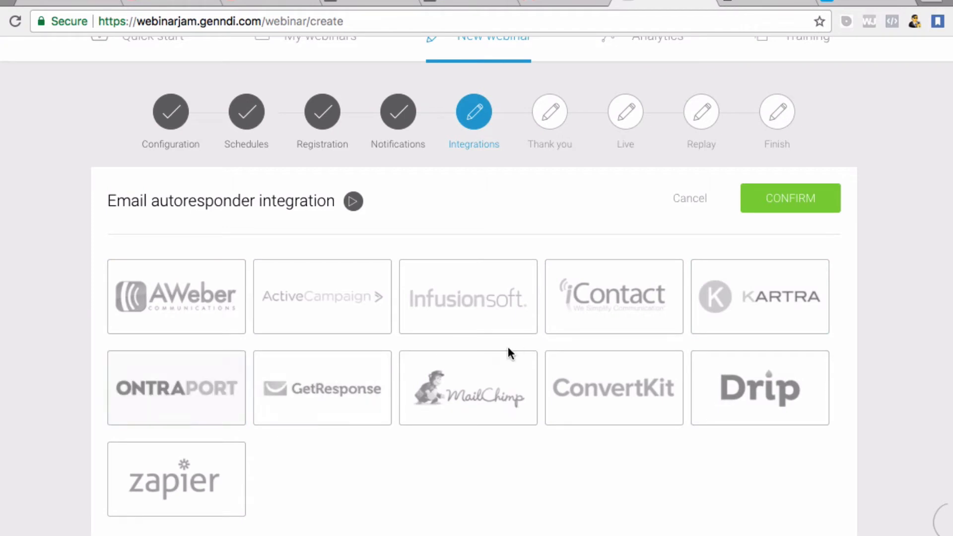
scroll(433, 436, "down", 6)
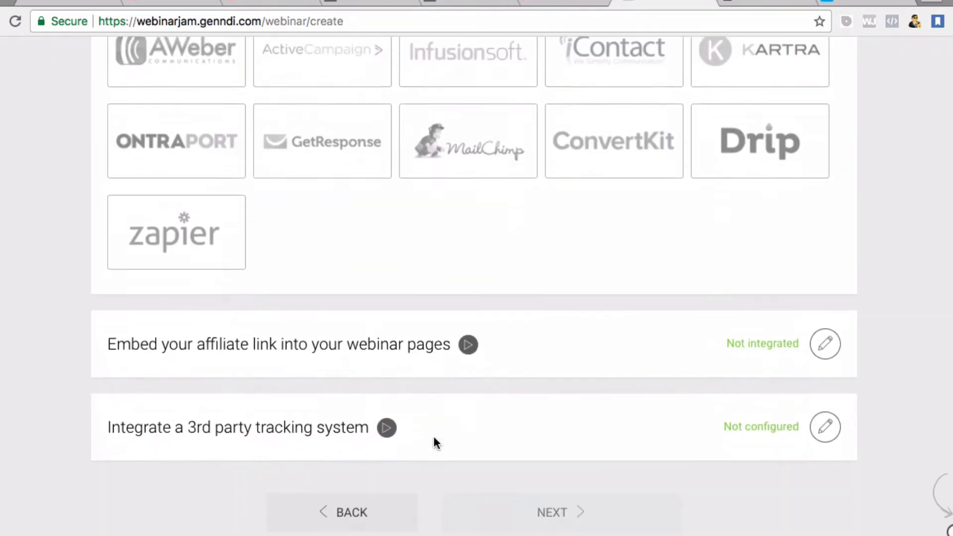
scroll(434, 441, "up", 7)
scroll(226, 334, "down", 3)
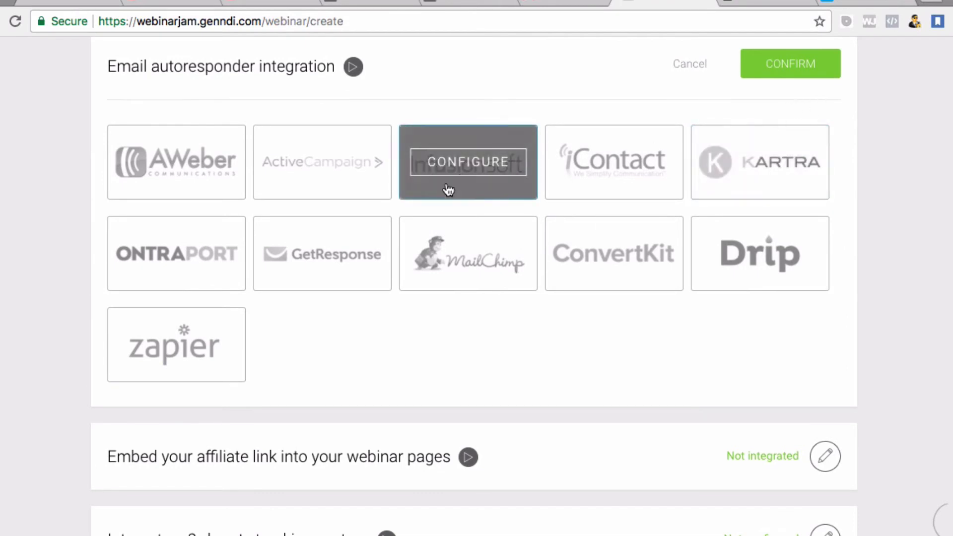
scroll(396, 237, "down", 1)
scroll(397, 237, "up", 1)
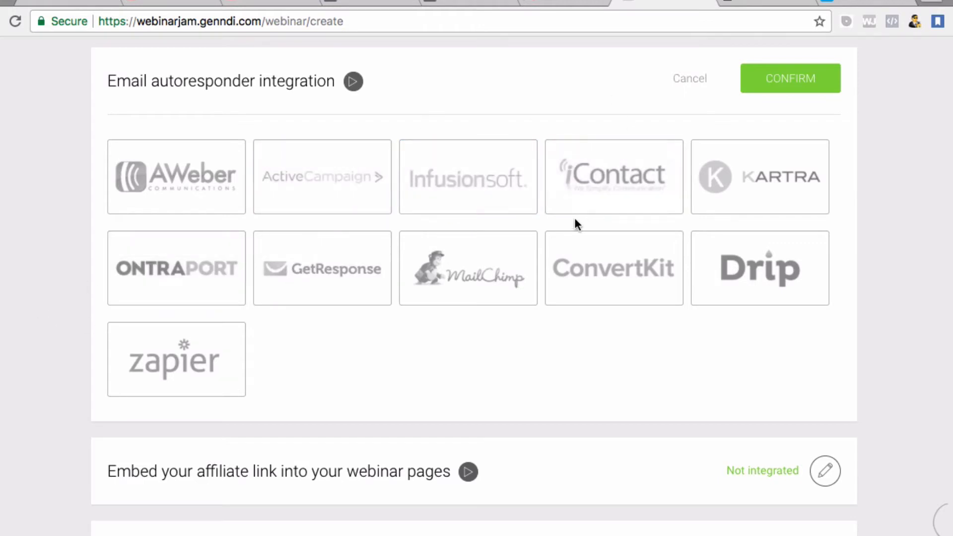
mouse_move(333, 269)
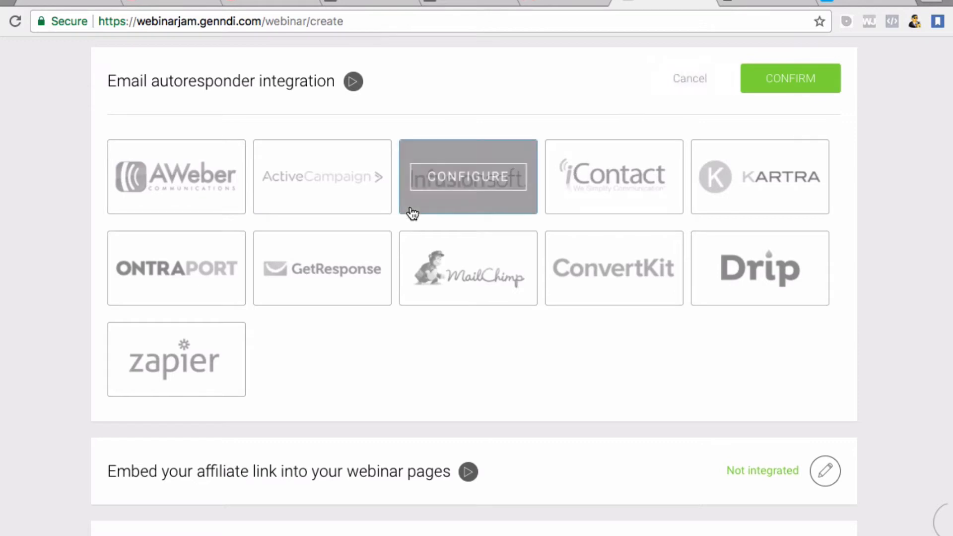
left_click(114, 183)
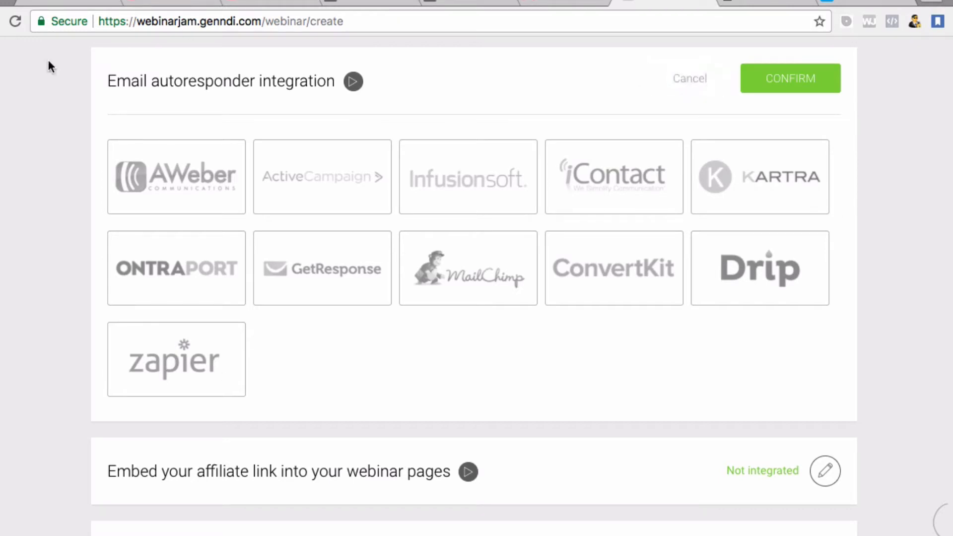
left_click(669, 79)
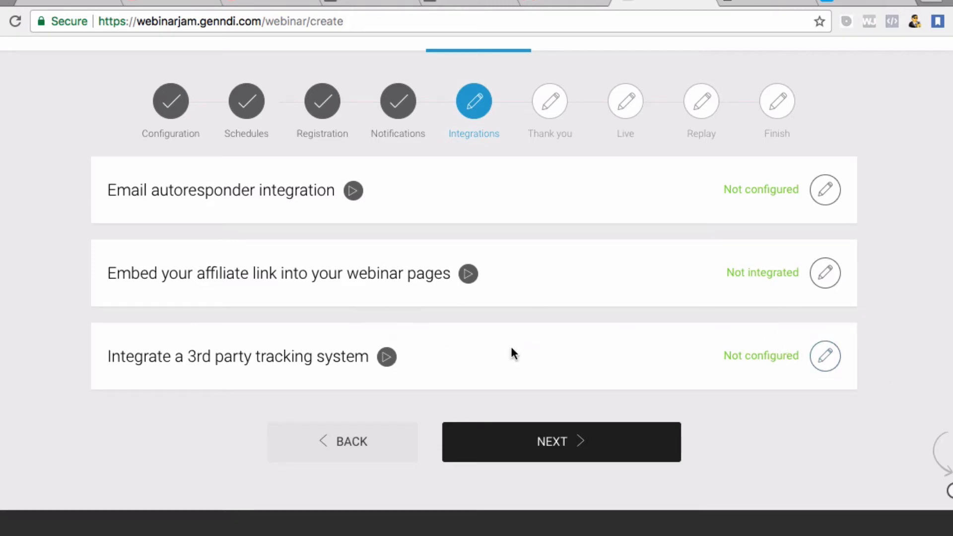
- Open the 3rd party tracking system integration, examine the tracking code fields for each webinar page, and close it unconfigured
left_click(838, 369)
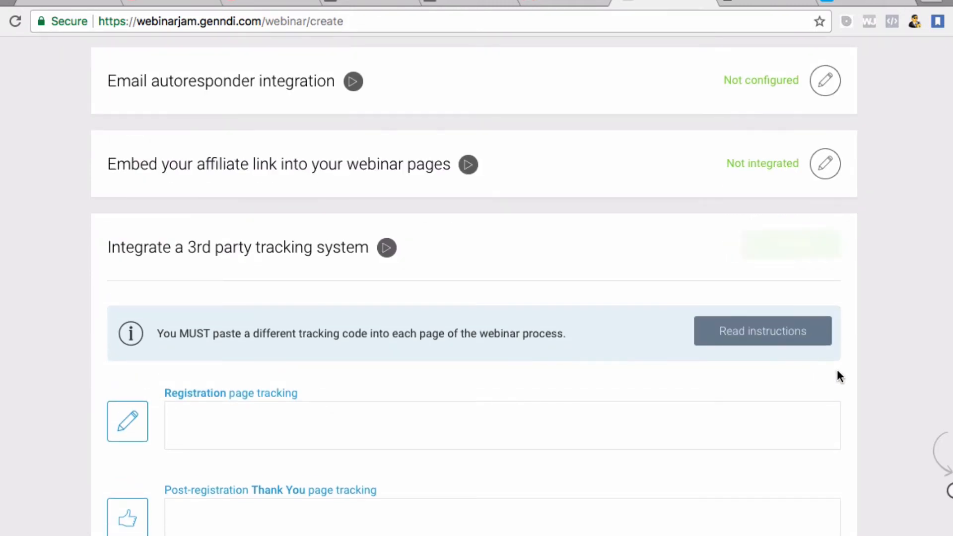
scroll(395, 406, "down", 6)
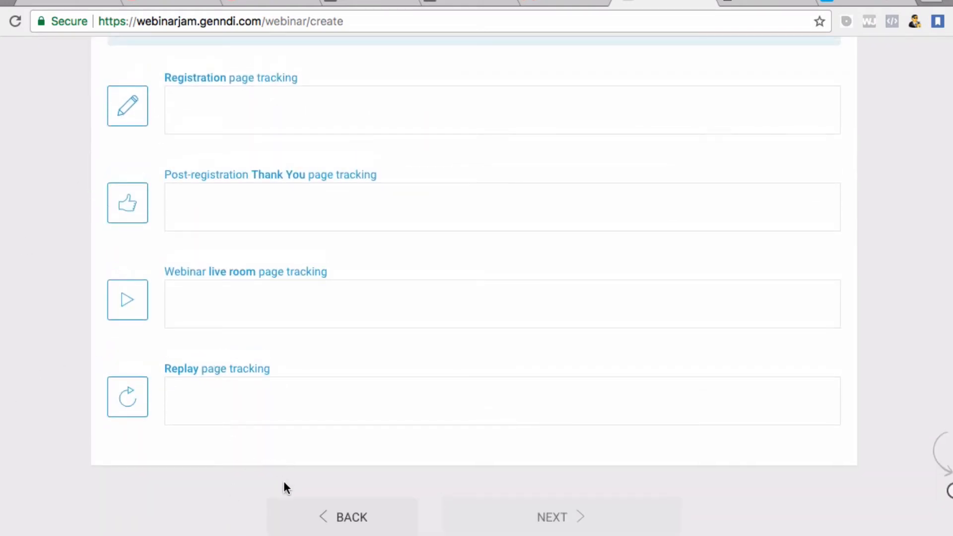
scroll(284, 480, "up", 6)
scroll(178, 369, "down", 4)
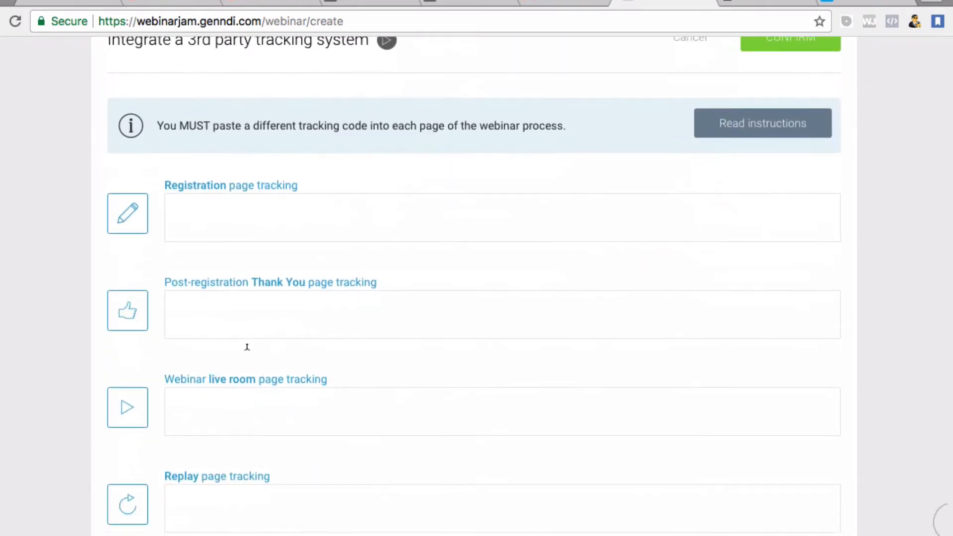
scroll(389, 230, "down", 2)
scroll(399, 223, "up", 3)
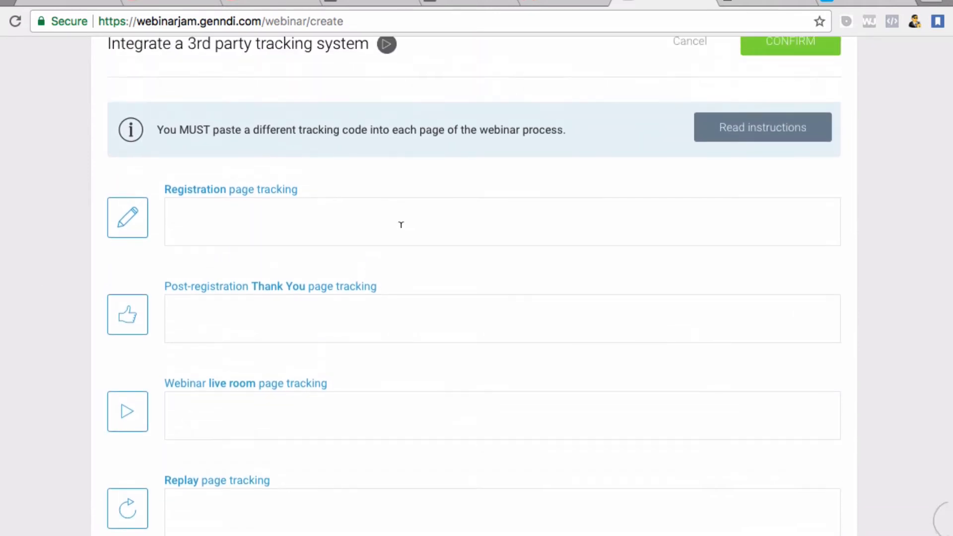
scroll(404, 228, "up", 3)
scroll(404, 222, "down", 3)
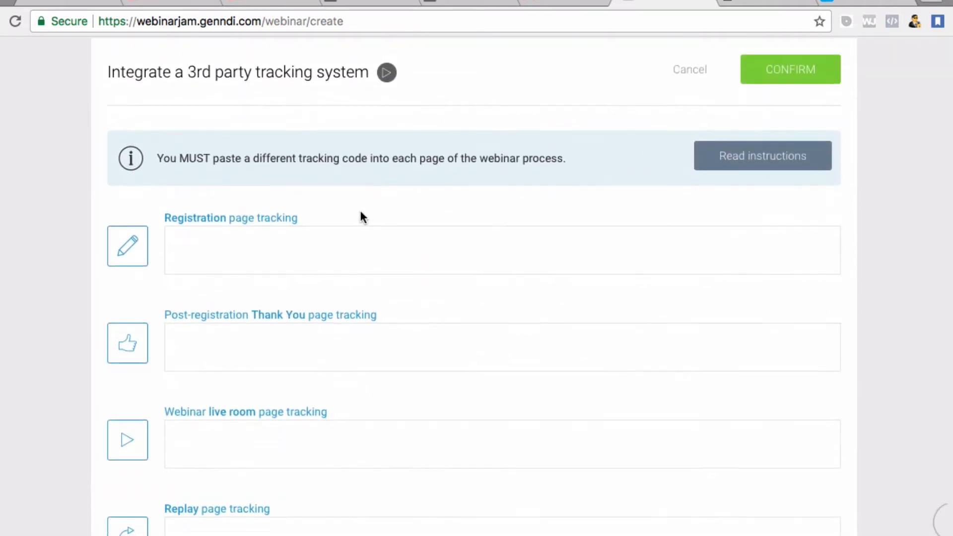
scroll(350, 217, "down", 1)
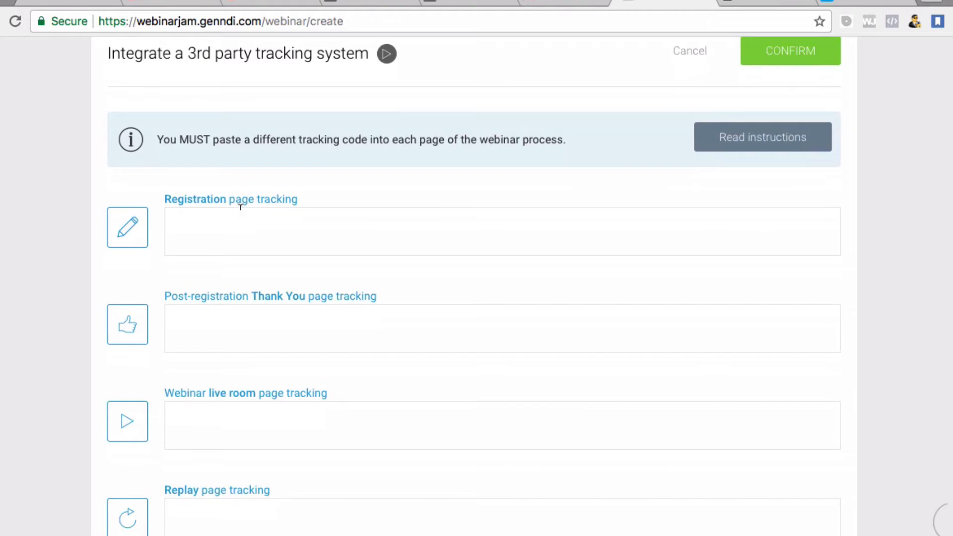
scroll(298, 229, "down", 2)
scroll(300, 229, "up", 4)
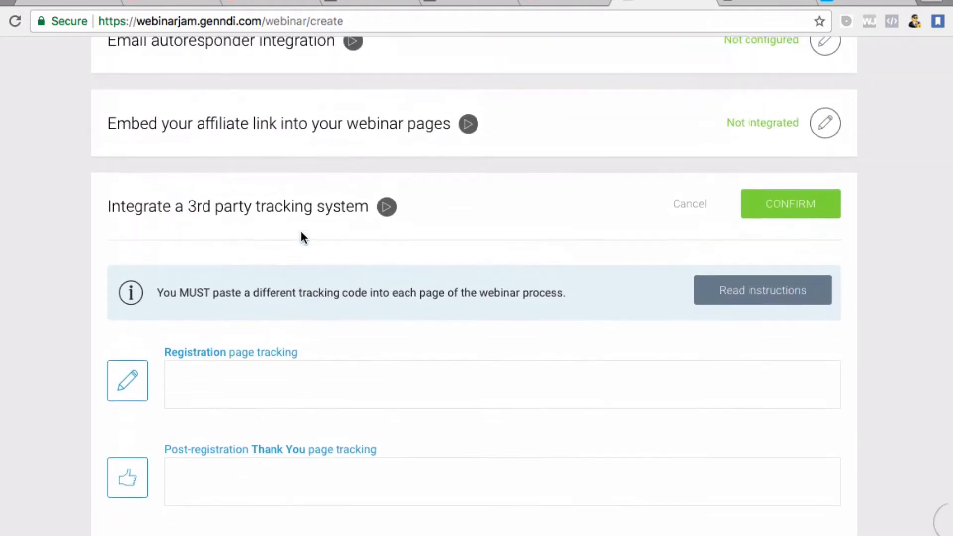
scroll(301, 237, "down", 4)
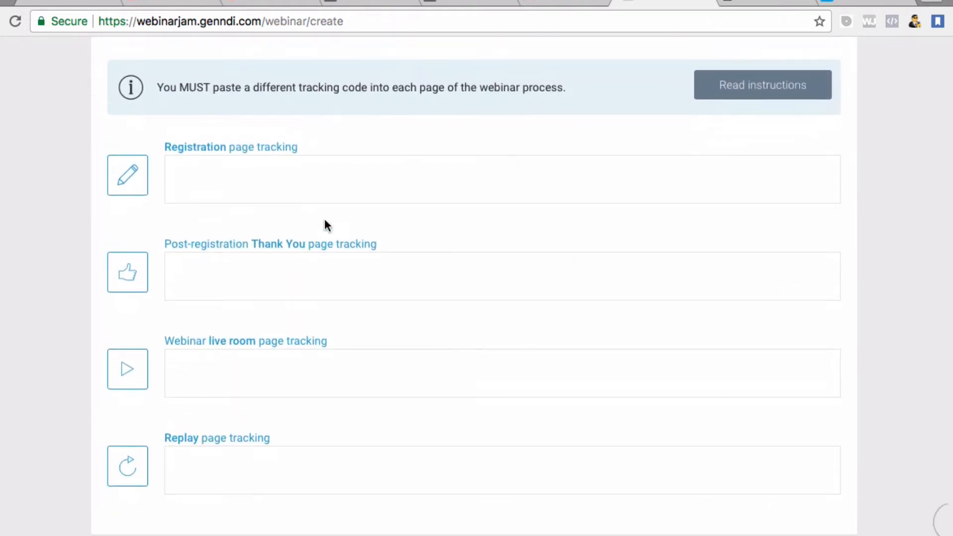
scroll(325, 218, "up", 1)
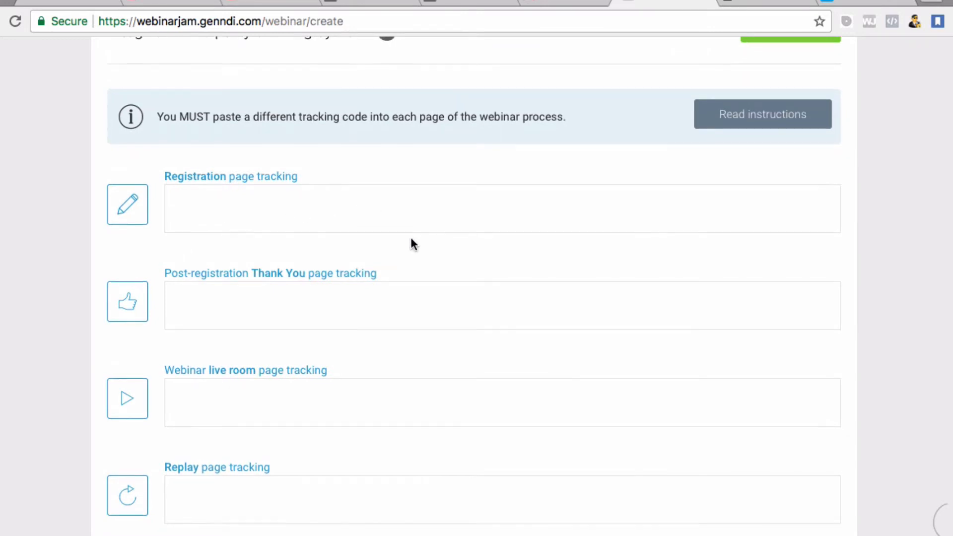
scroll(410, 236, "down", 3)
scroll(412, 233, "up", 2)
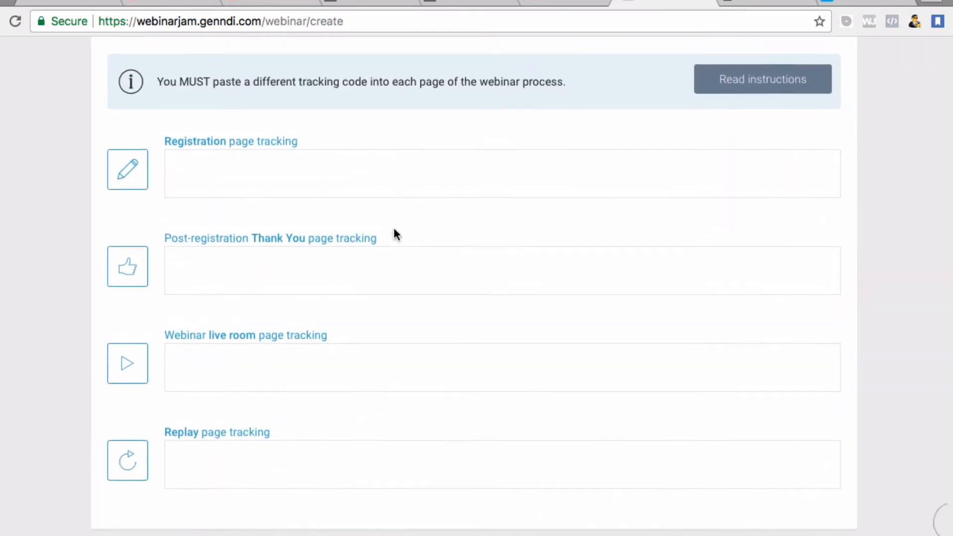
scroll(329, 267, "up", 3)
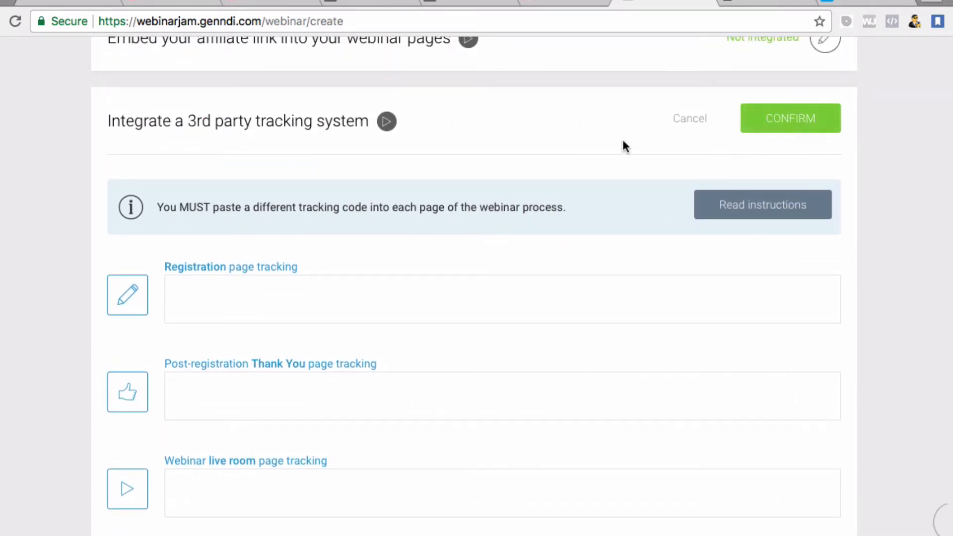
scroll(623, 145, "up", 3)
scroll(622, 144, "down", 2)
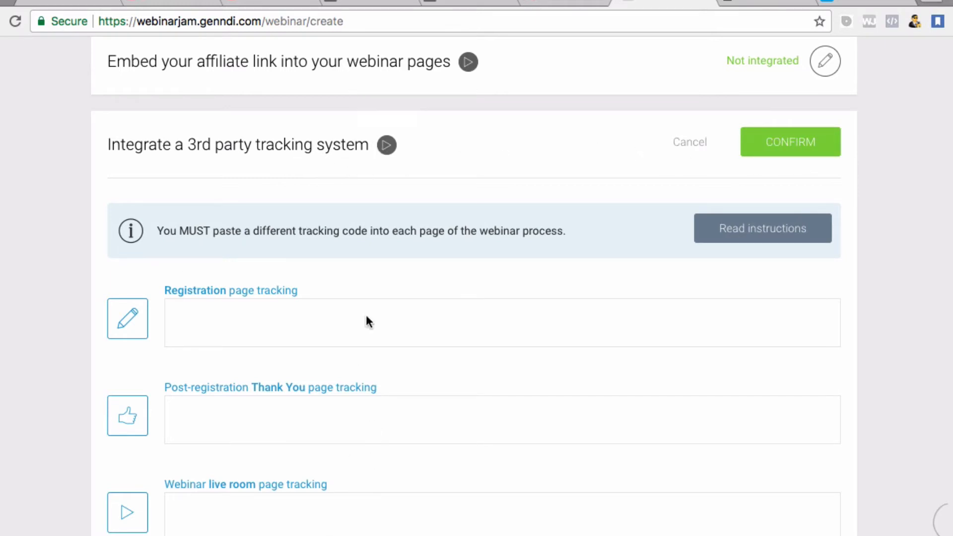
scroll(287, 449, "down", 4)
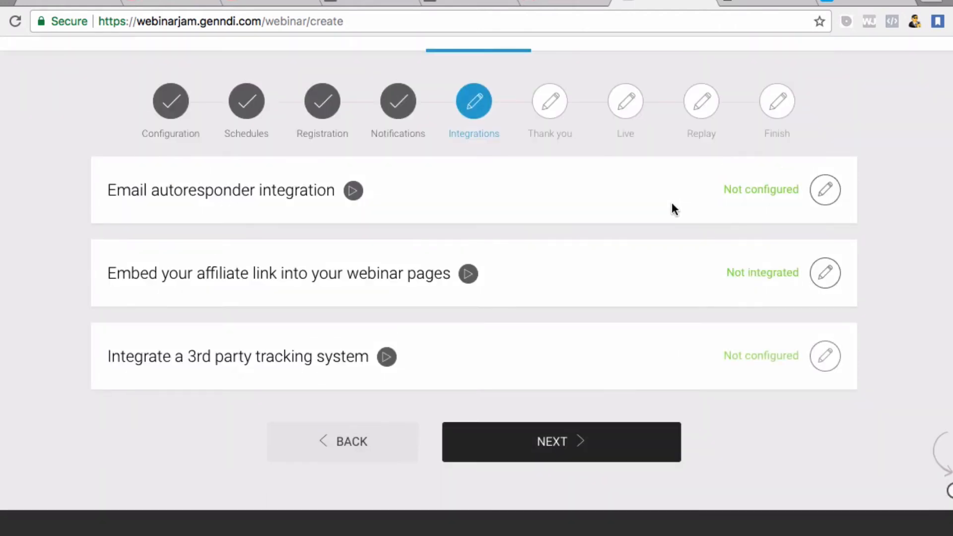
- Proceed to the Thank you stage and open the thank you page customization to browse its templates
left_click(570, 446)
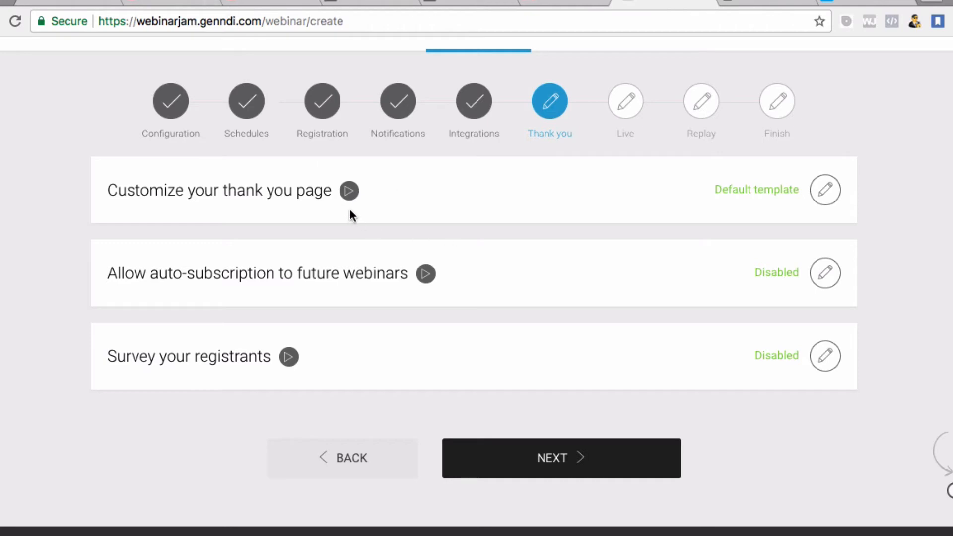
left_click(825, 190)
scroll(784, 300, "down", 3)
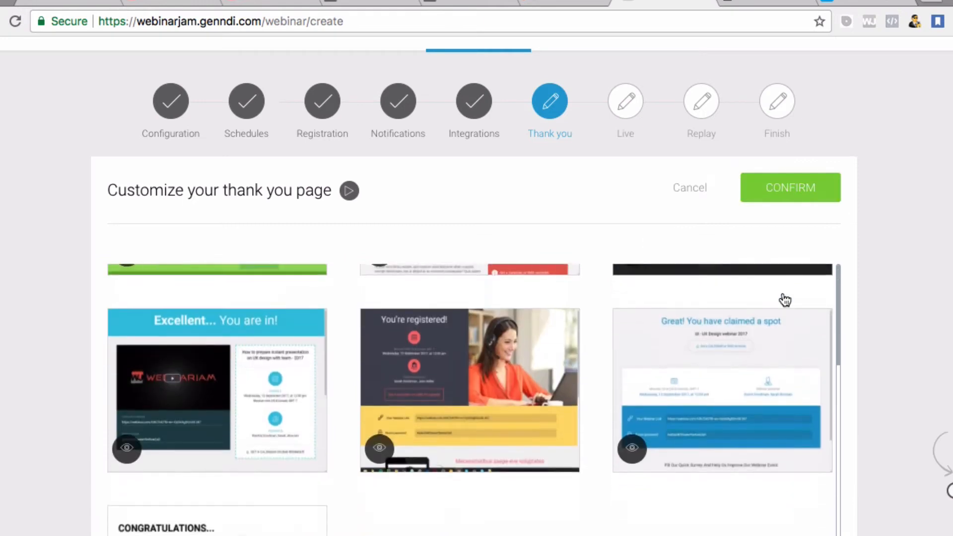
scroll(344, 396, "up", 5)
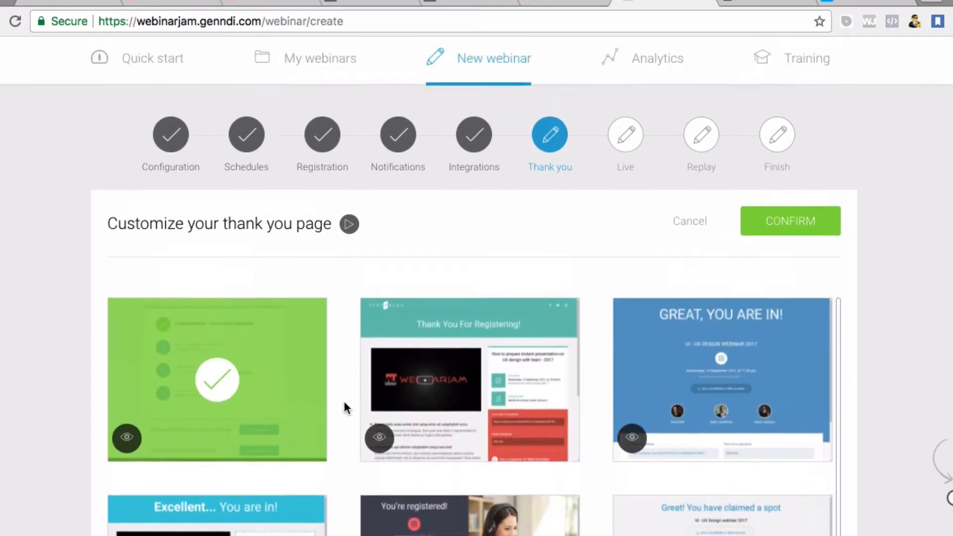
scroll(397, 409, "down", 5)
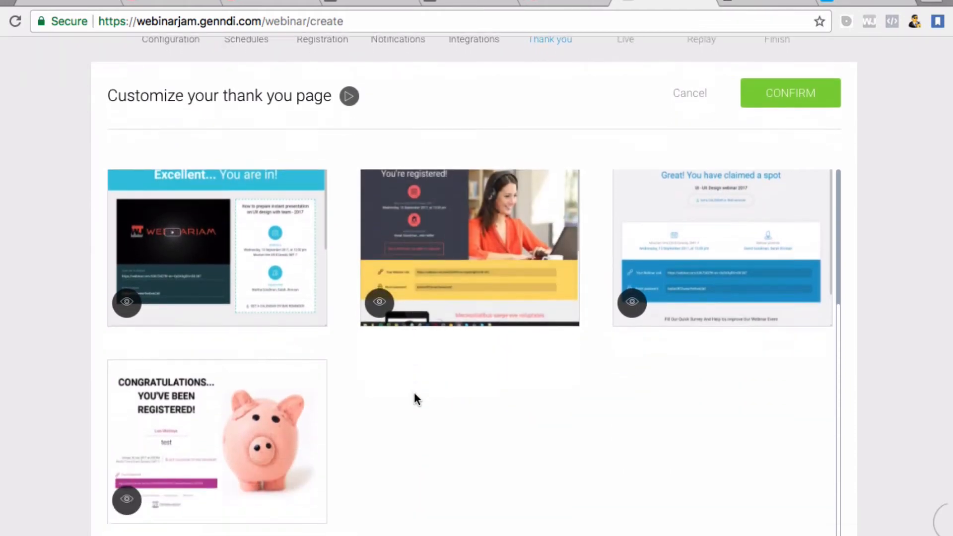
scroll(414, 397, "up", 5)
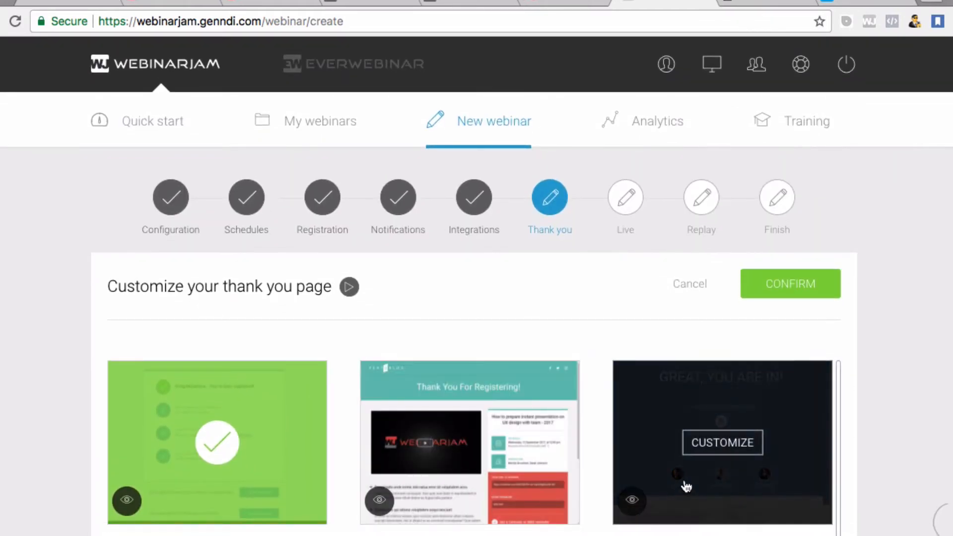
scroll(685, 485, "down", 5)
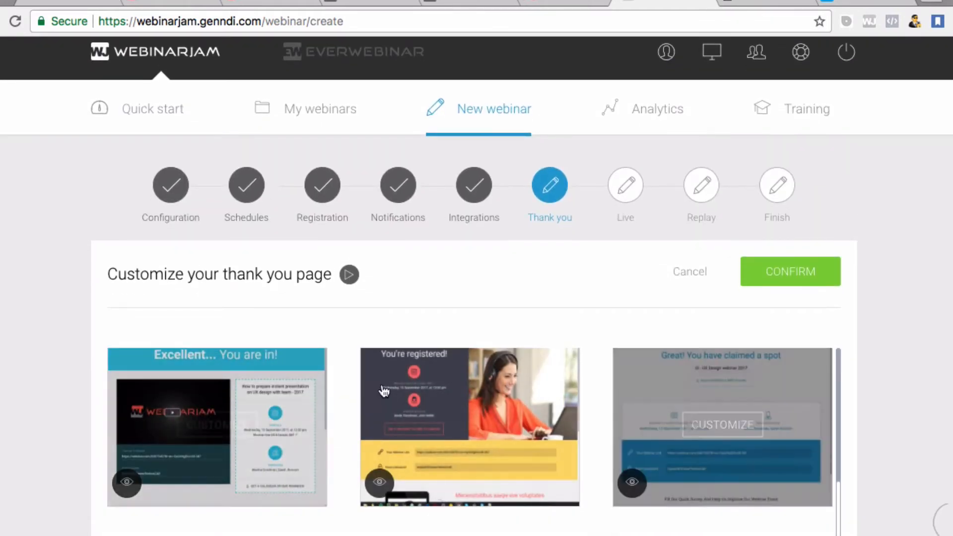
- Choose the "You're registered!" template for the thank you page and save it from the page editor
scroll(595, 463, "up", 1)
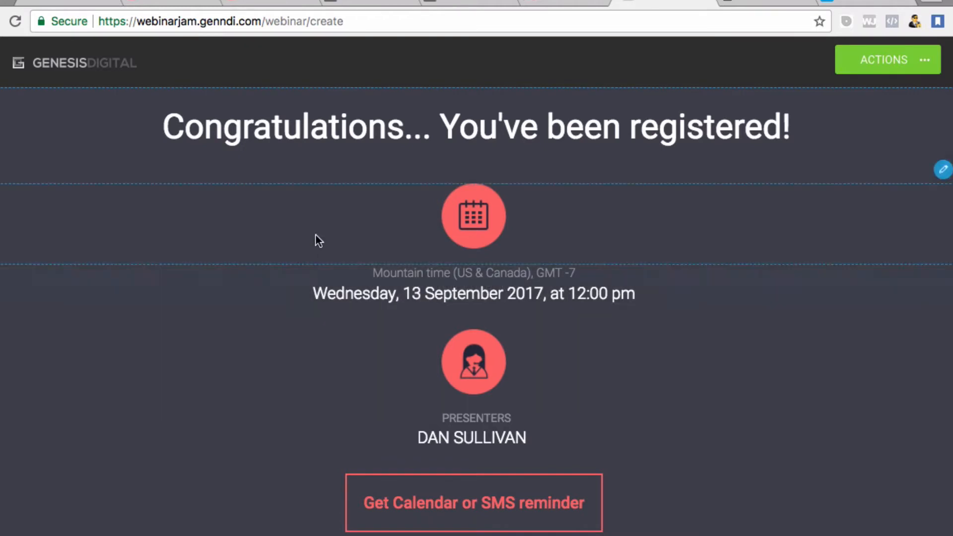
left_click(926, 60)
left_click(886, 219)
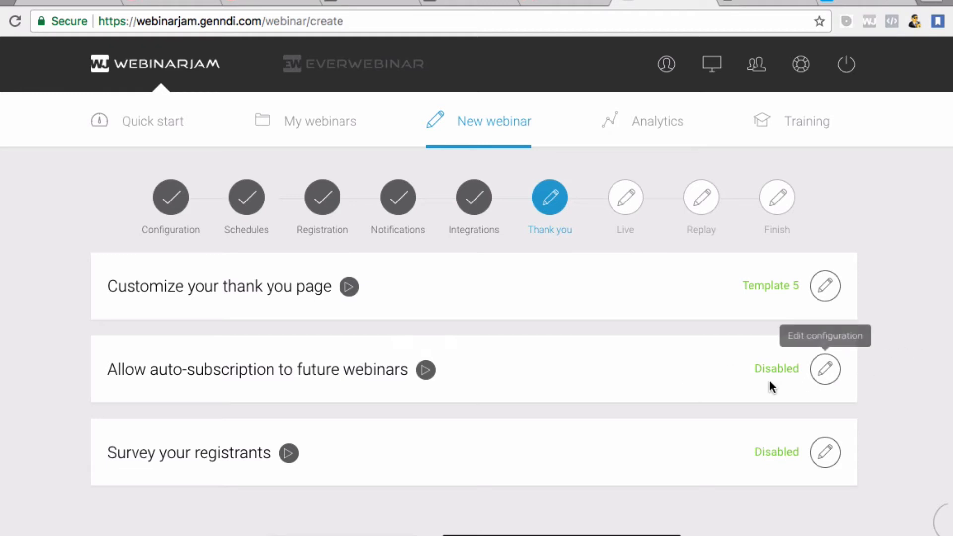
scroll(784, 375, "down", 2)
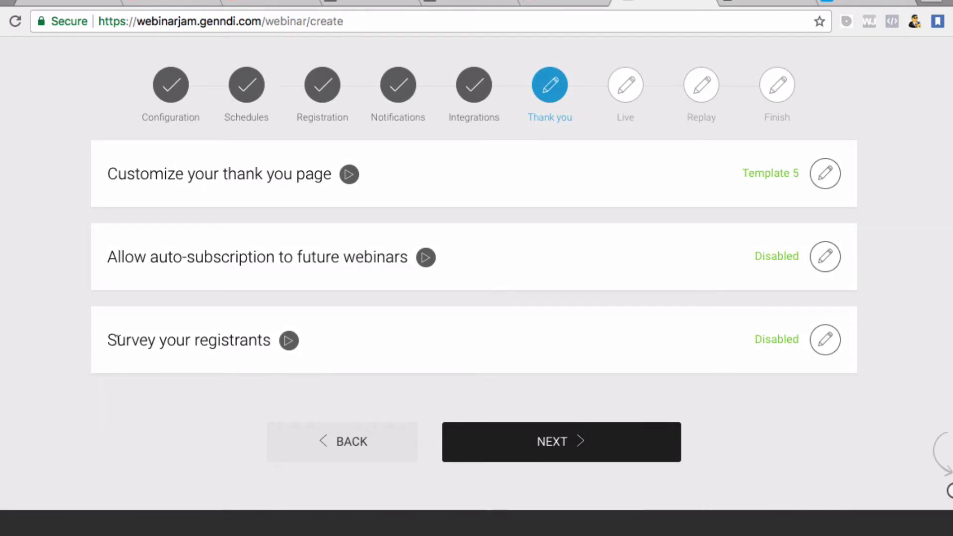
- Confirm No for the thank you page survey of registrants and proceed to the Live stage
left_click(827, 341)
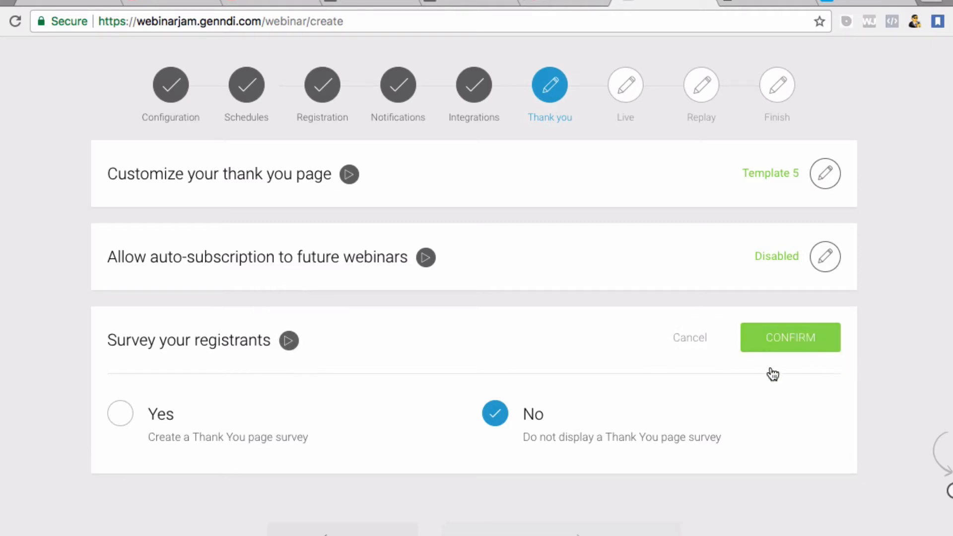
left_click(789, 342)
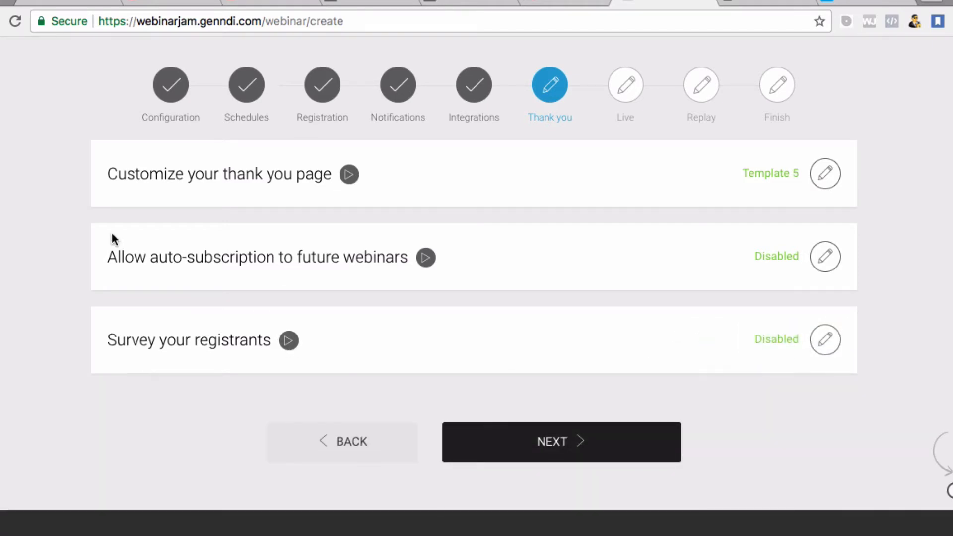
left_click(558, 441)
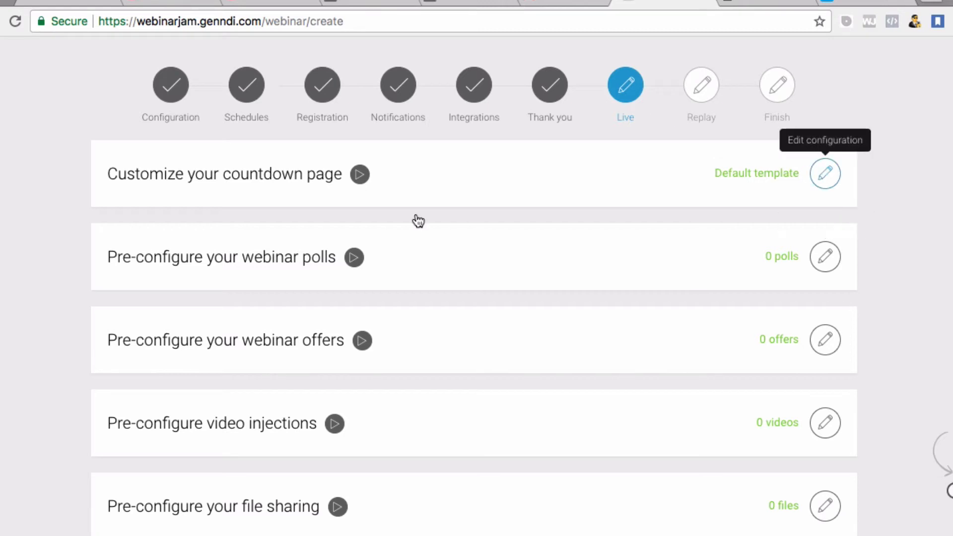
- Browse the countdown page templates and open the red "This Event Will Start Soon..." template for customization
left_click(832, 180)
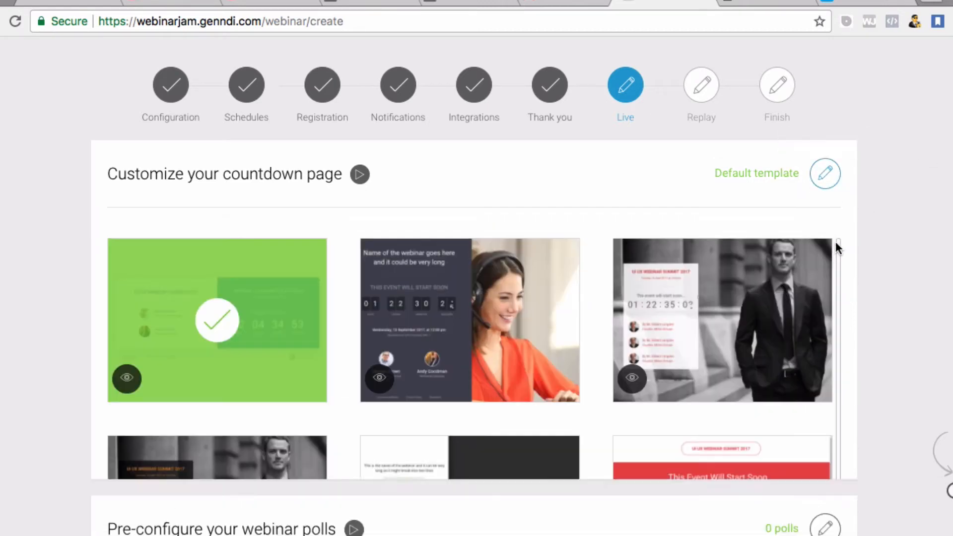
mouse_move(743, 323)
scroll(742, 323, "down", 5)
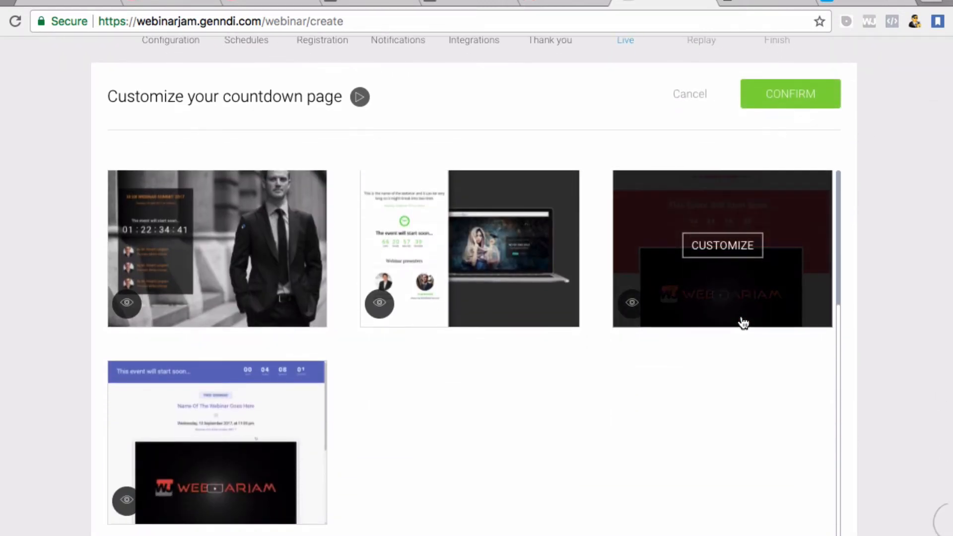
scroll(734, 323, "up", 7)
scroll(535, 349, "down", 6)
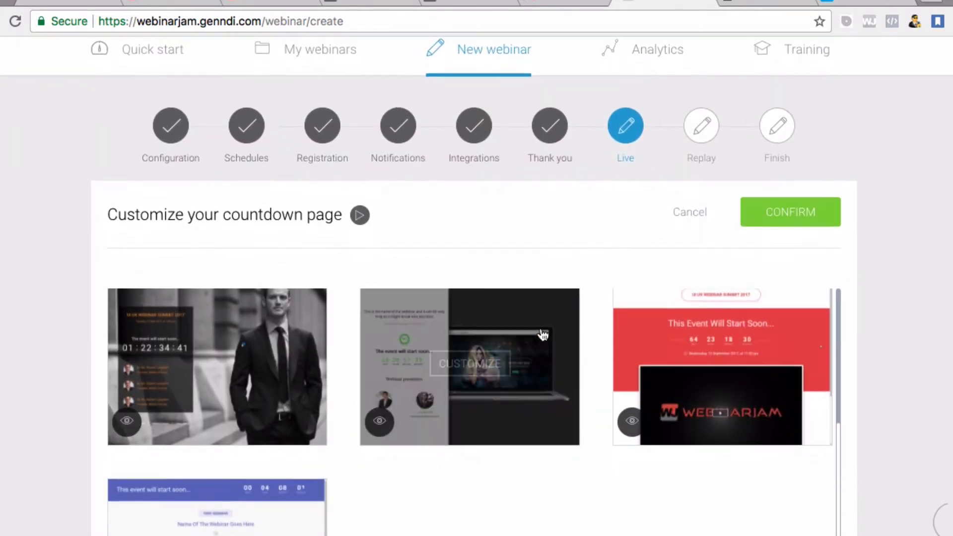
mouse_move(712, 334)
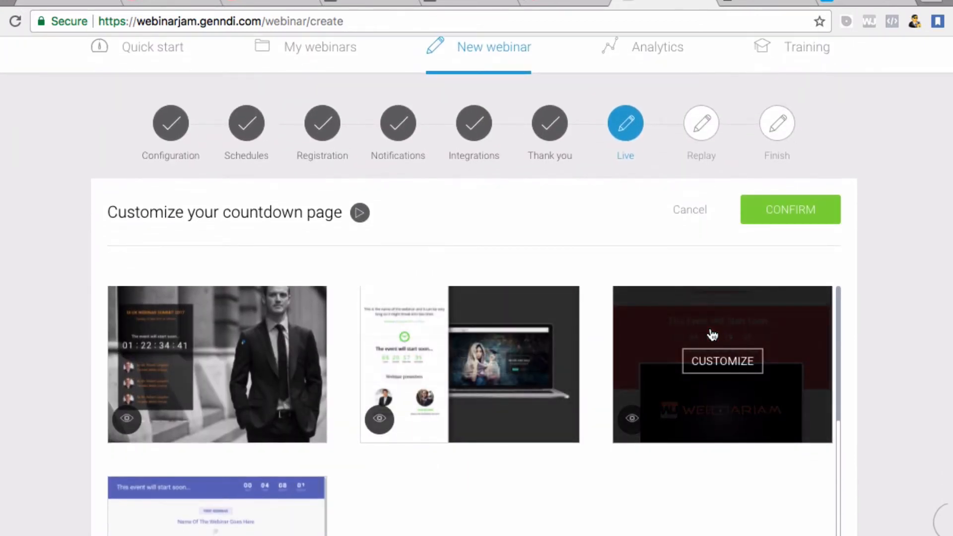
left_click(740, 368)
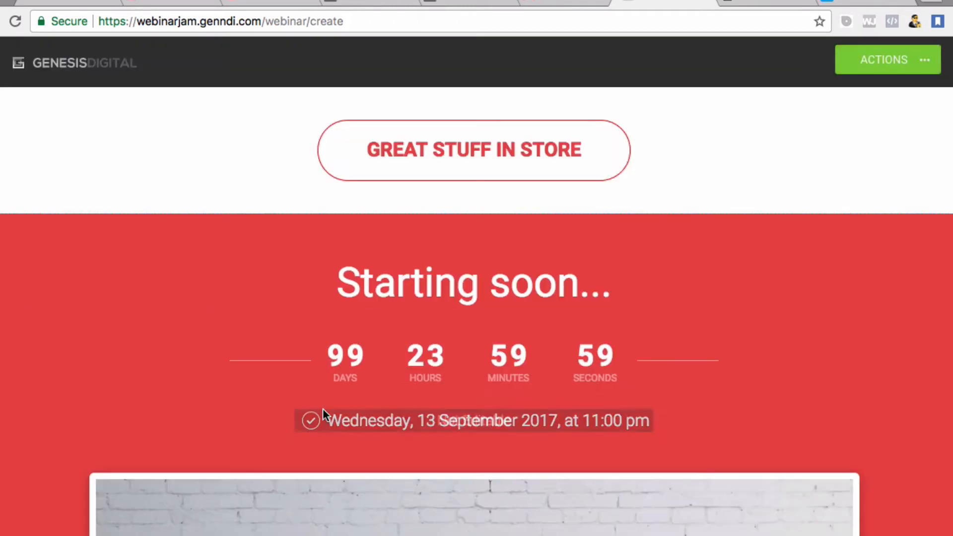
- Examine the countdown page in the editor, including its headline, countdown timer, video and host section
scroll(322, 407, "down", 1)
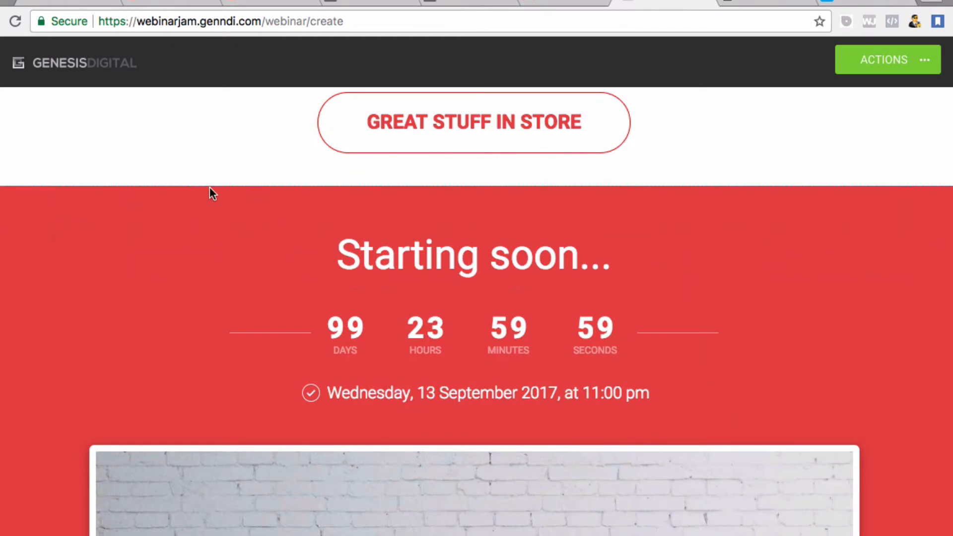
mouse_move(894, 212)
scroll(787, 215, "down", 5)
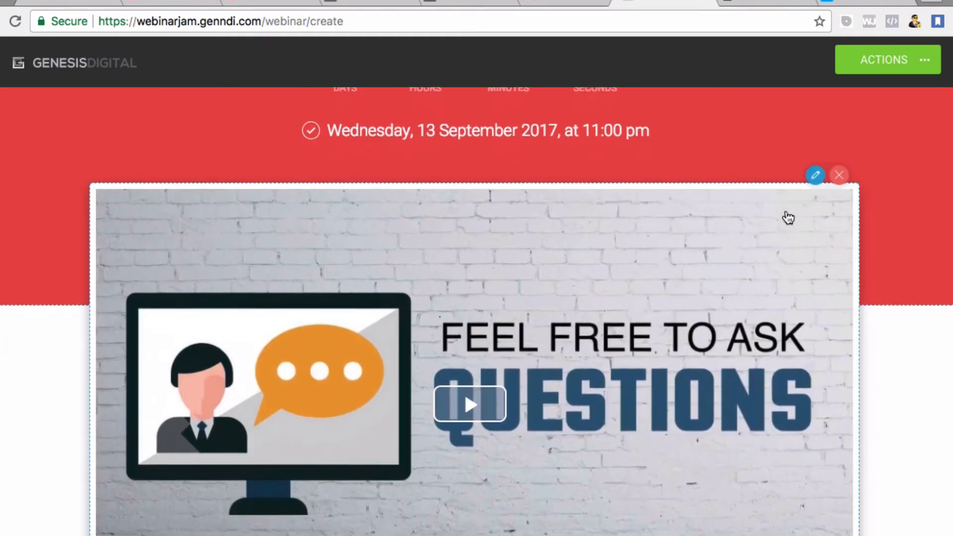
scroll(788, 218, "down", 4)
scroll(788, 218, "up", 9)
scroll(789, 216, "down", 2)
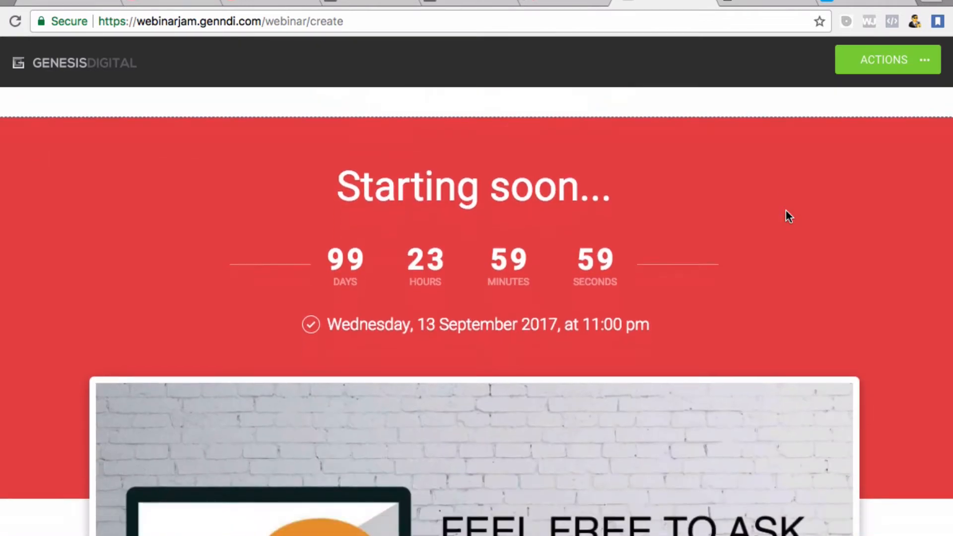
scroll(785, 211, "down", 4)
scroll(787, 213, "down", 1)
scroll(788, 215, "up", 6)
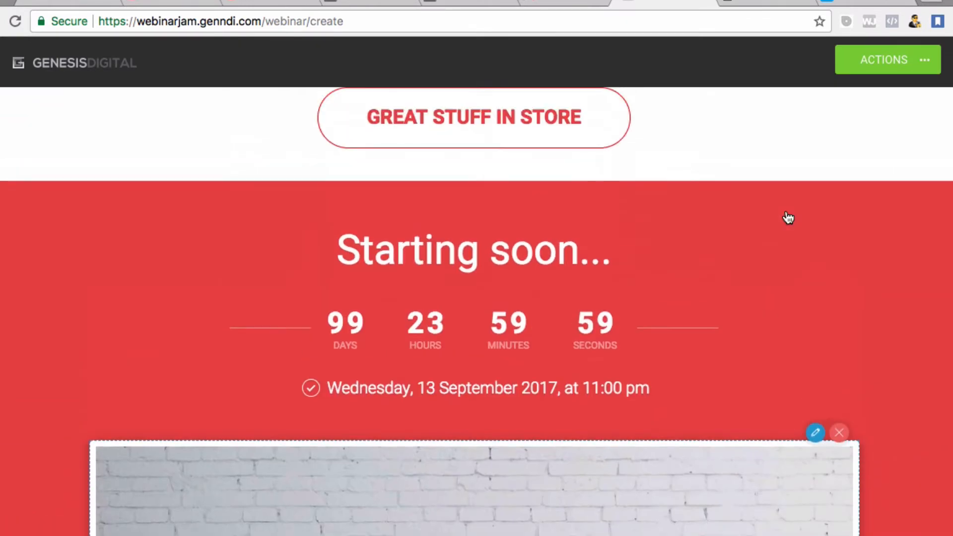
scroll(787, 216, "up", 1)
scroll(785, 213, "down", 3)
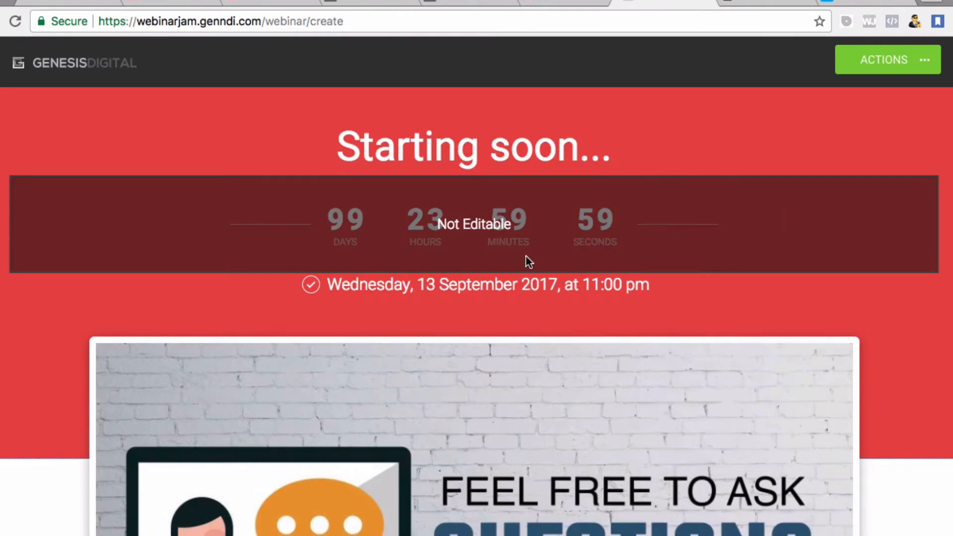
scroll(892, 320, "down", 4)
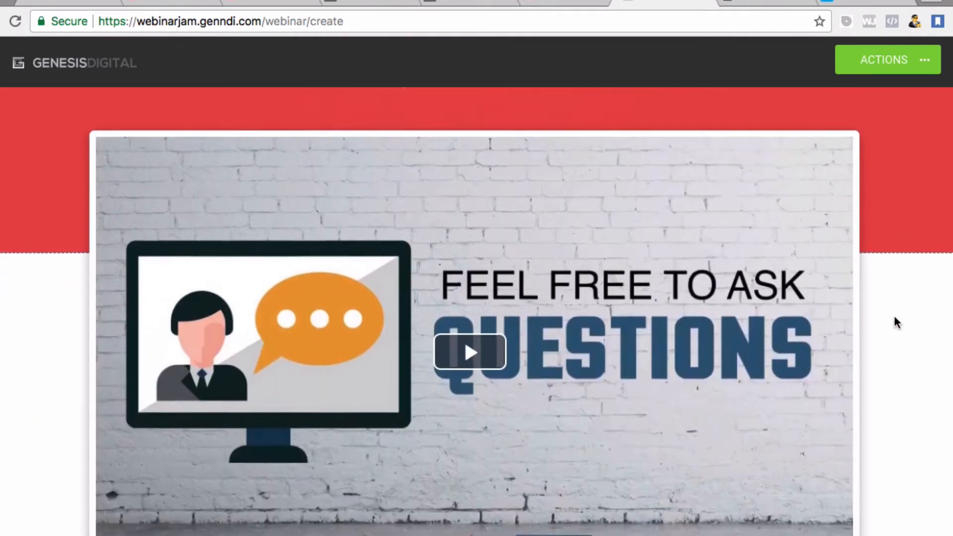
scroll(893, 316, "up", 6)
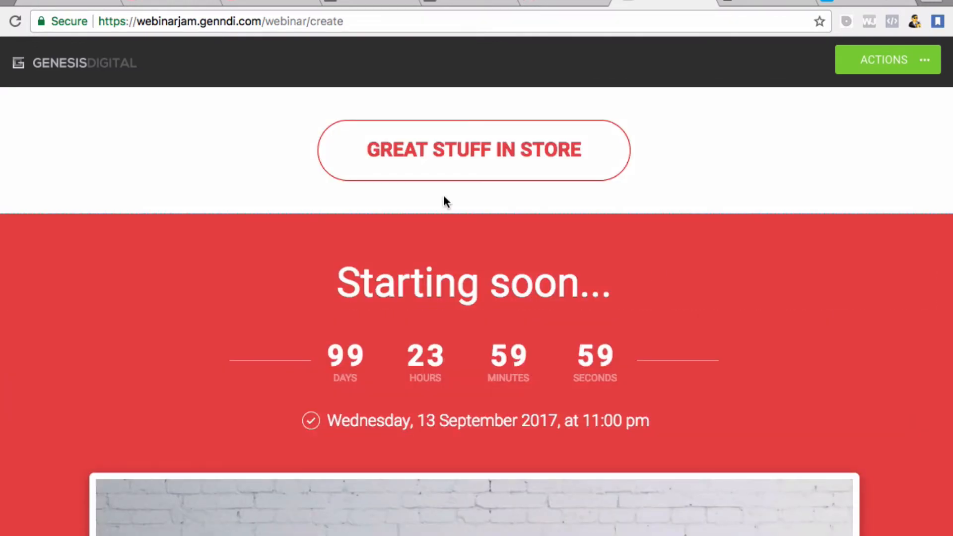
scroll(427, 516, "down", 6)
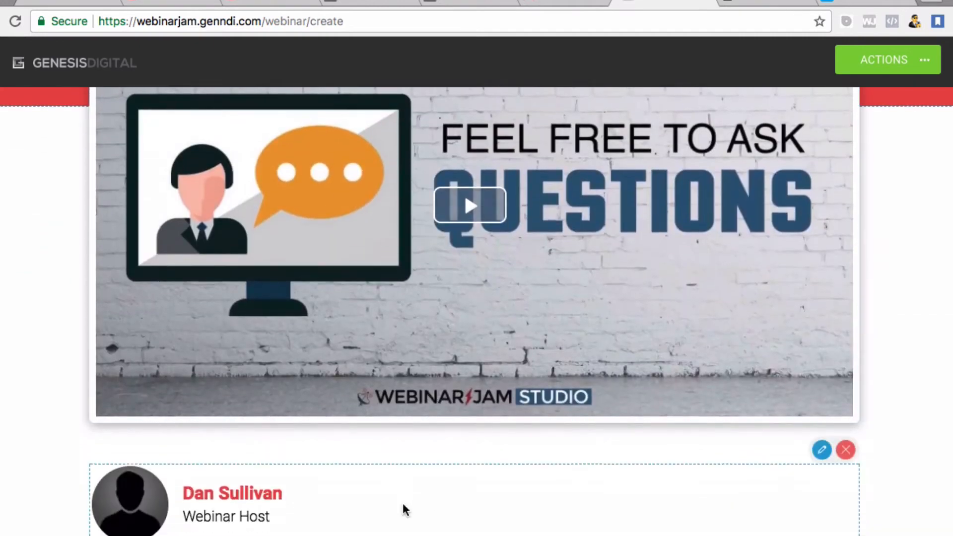
- Save the countdown page, exit its editor and look over the template gallery
left_click(923, 60)
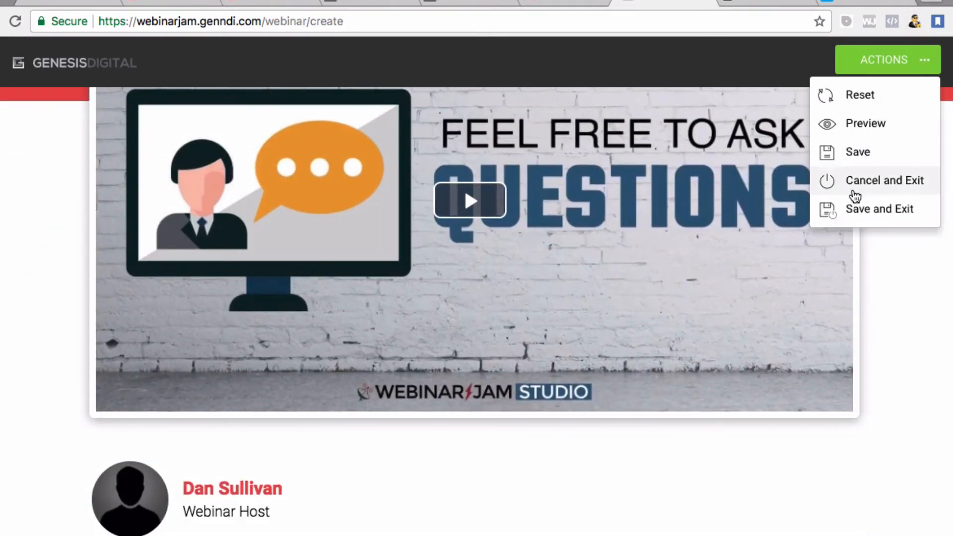
left_click(850, 206)
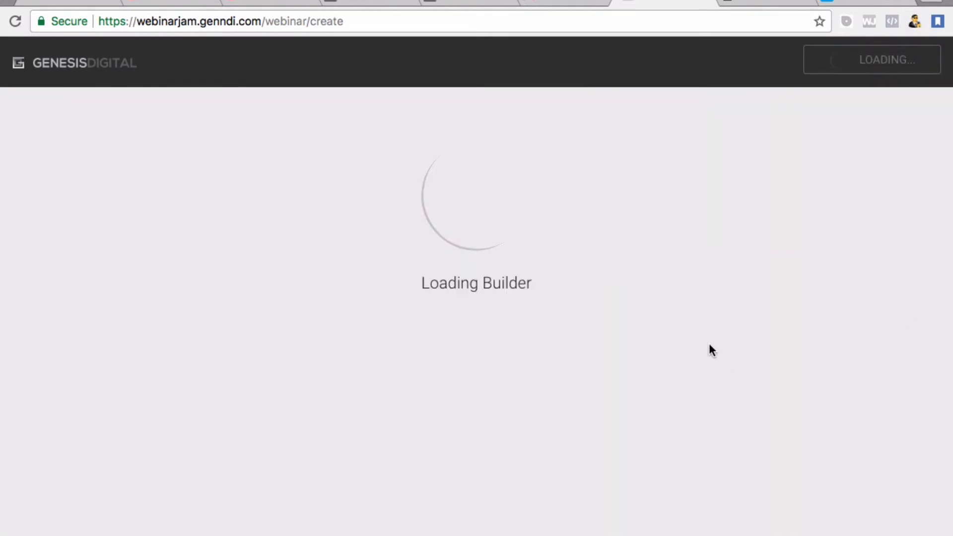
scroll(714, 358, "down", 8)
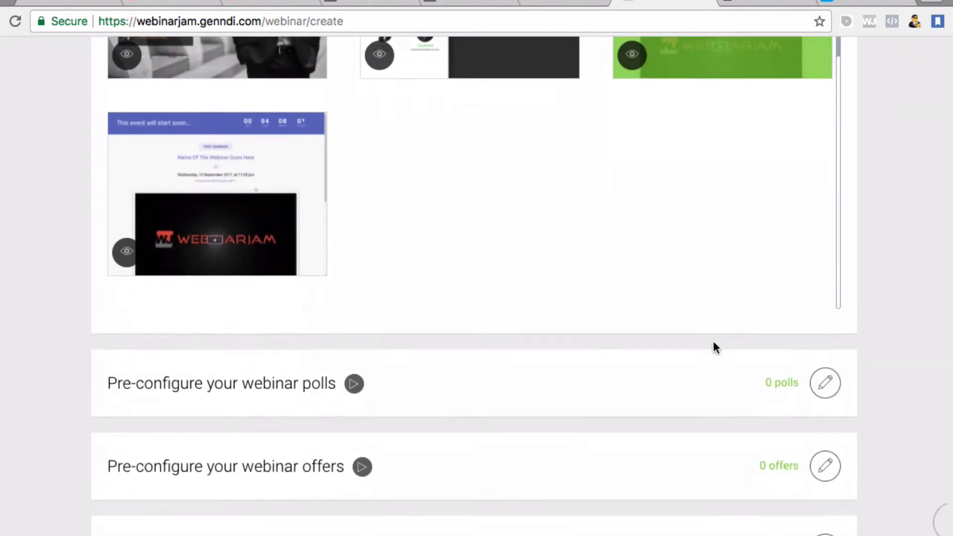
scroll(627, 228, "up", 10)
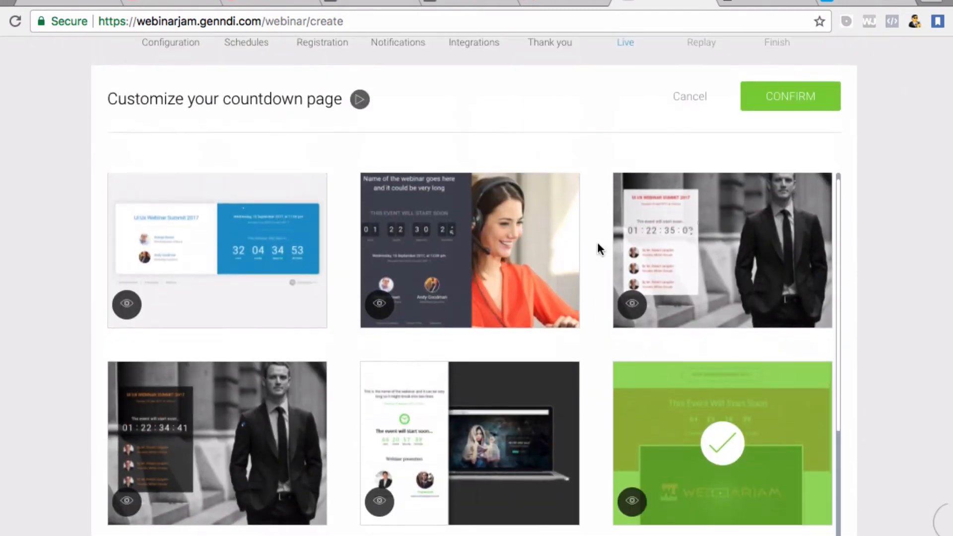
scroll(598, 244, "up", 3)
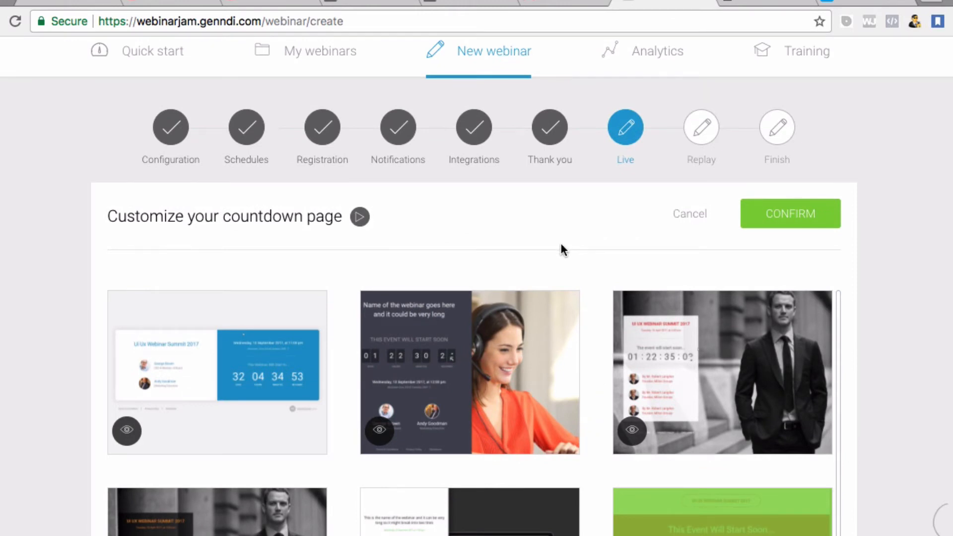
scroll(563, 246, "down", 10)
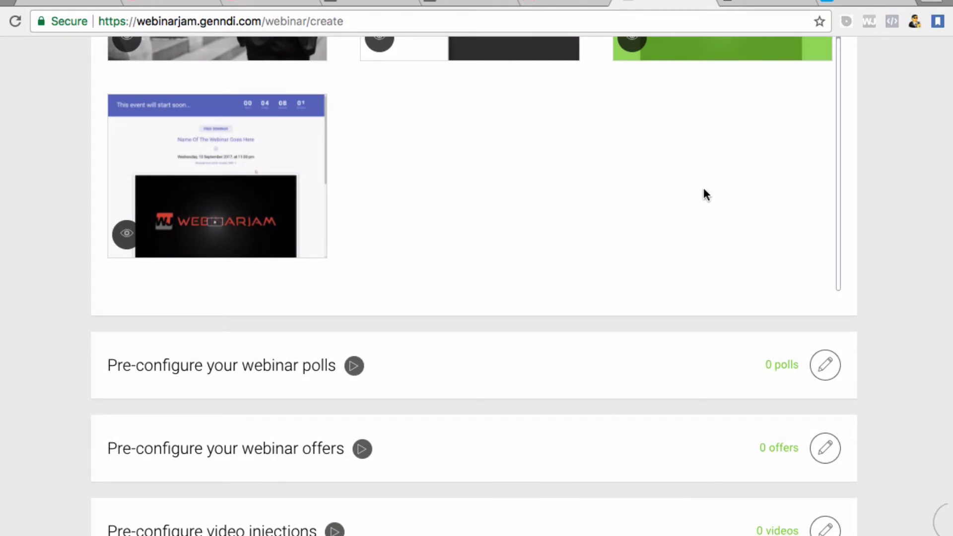
scroll(715, 194, "up", 10)
scroll(724, 193, "down", 4)
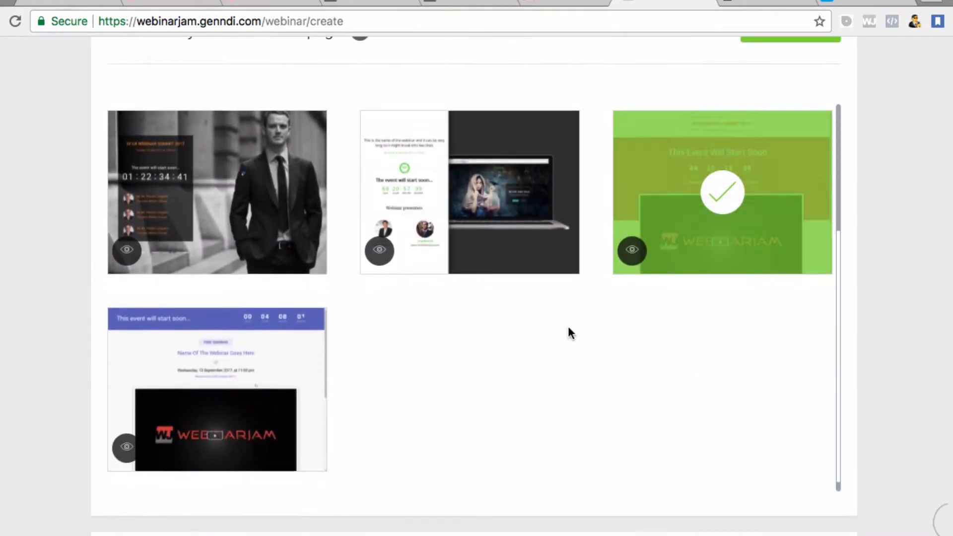
scroll(567, 359, "down", 5)
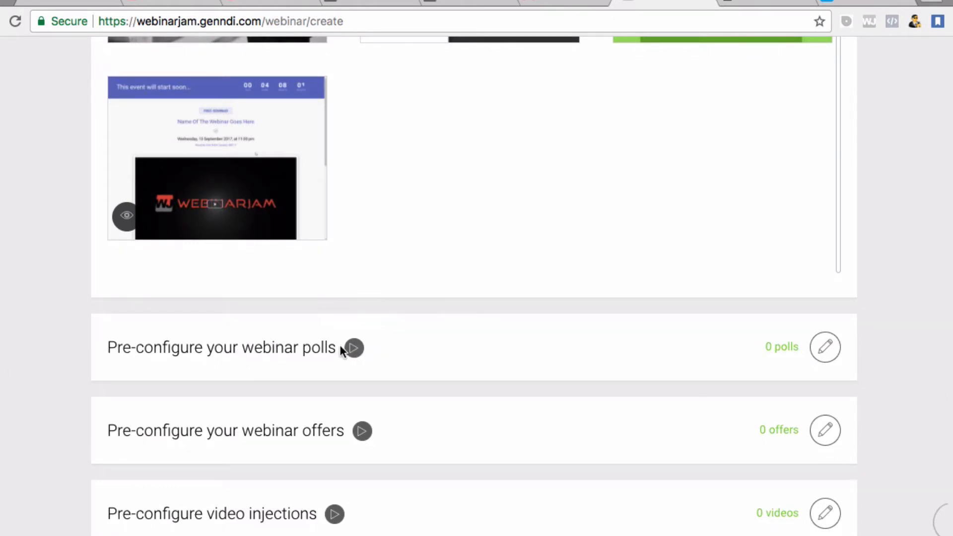
- Add a webinar poll with the question "Fred or Ginger?" and the options "Fred" and "Ginger", and save it
left_click(833, 353)
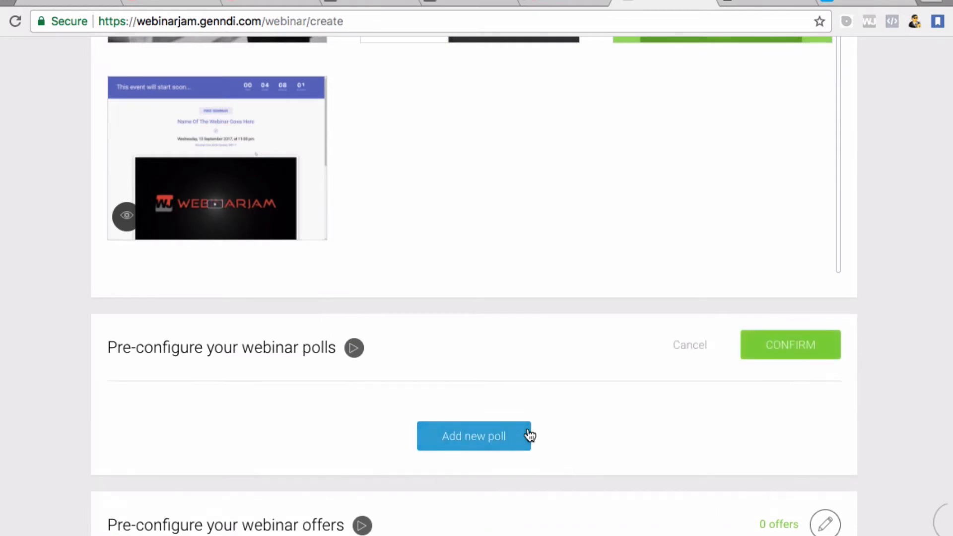
left_click(473, 437)
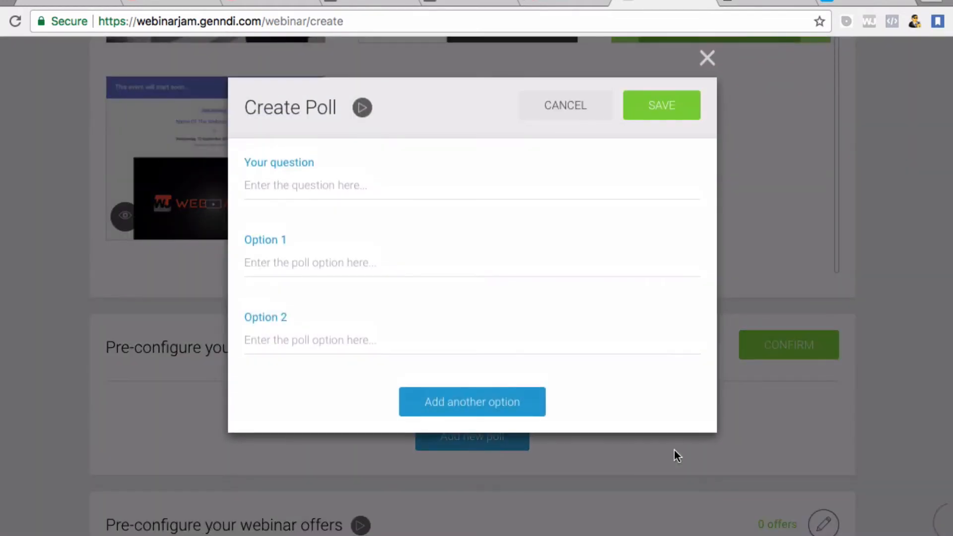
left_click(326, 184)
type("Fred or G")
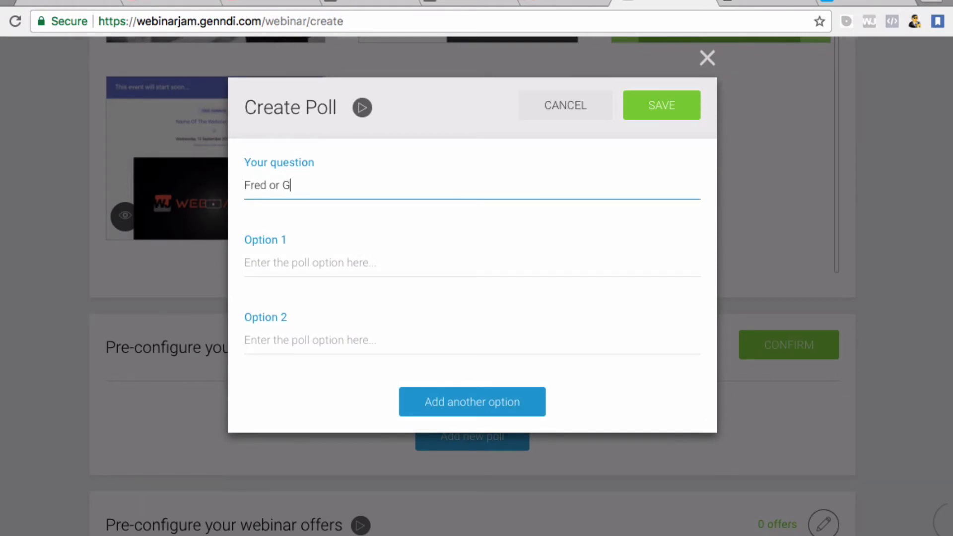
type("inger?")
left_click(301, 256)
type("Fred")
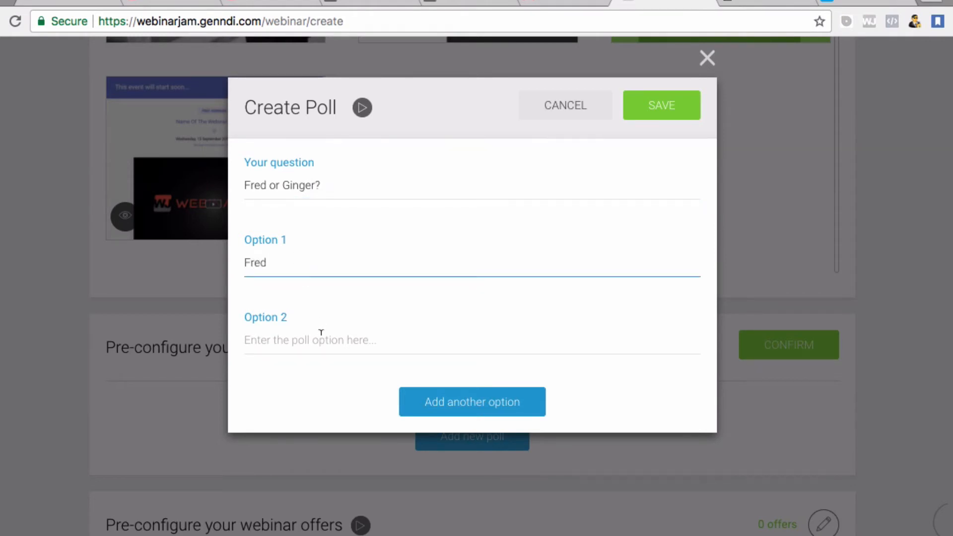
left_click(321, 333)
type("G")
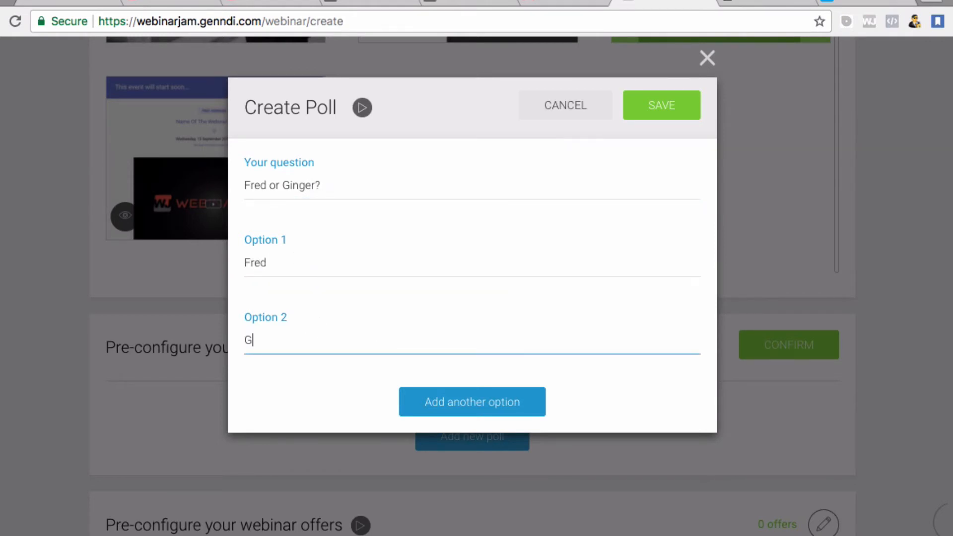
type("inger")
left_click(661, 107)
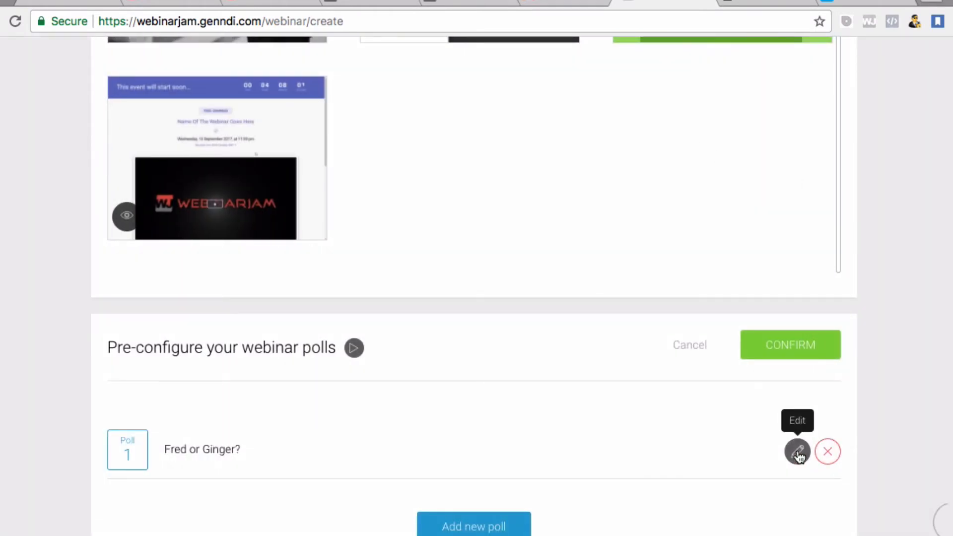
- Reopen the saved poll to check it, close it without changes and confirm the webinar polls
left_click(797, 451)
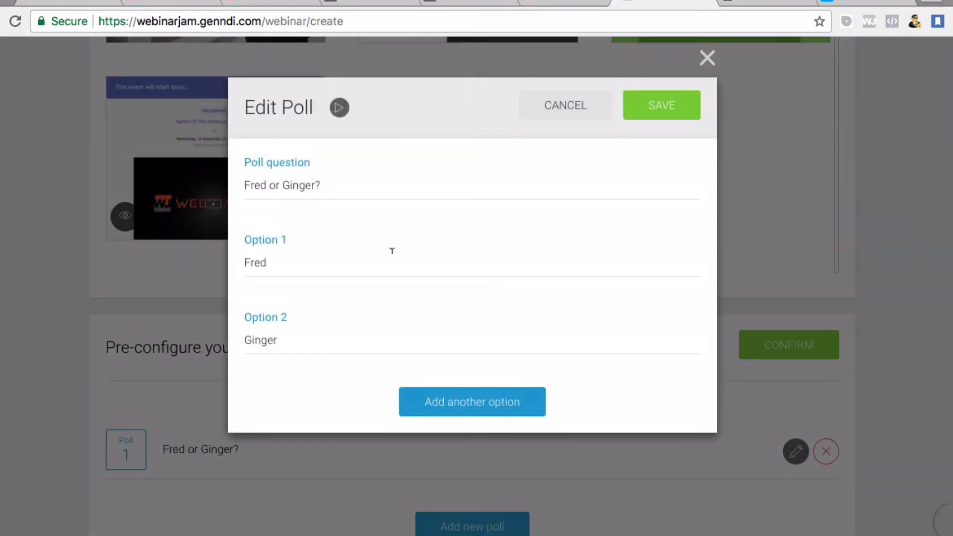
left_click(710, 61)
scroll(641, 294, "down", 4)
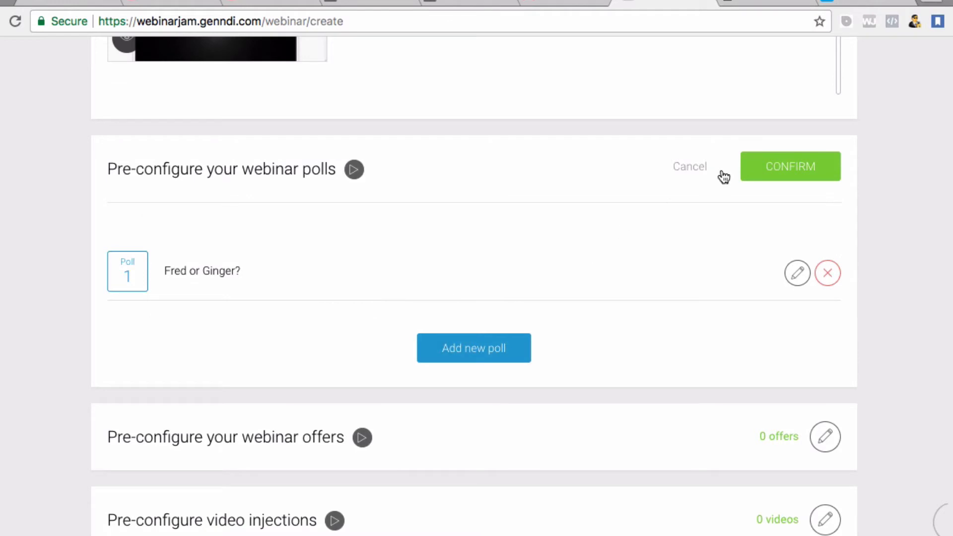
left_click(796, 180)
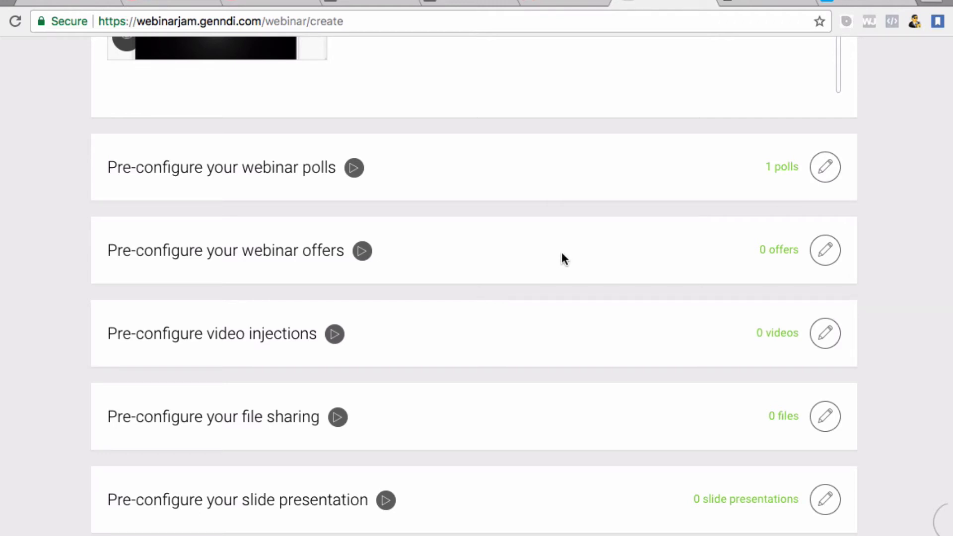
- Start a new offer in the webinar offers section and name it "Passive Income Ladder Offer"
left_click(839, 261)
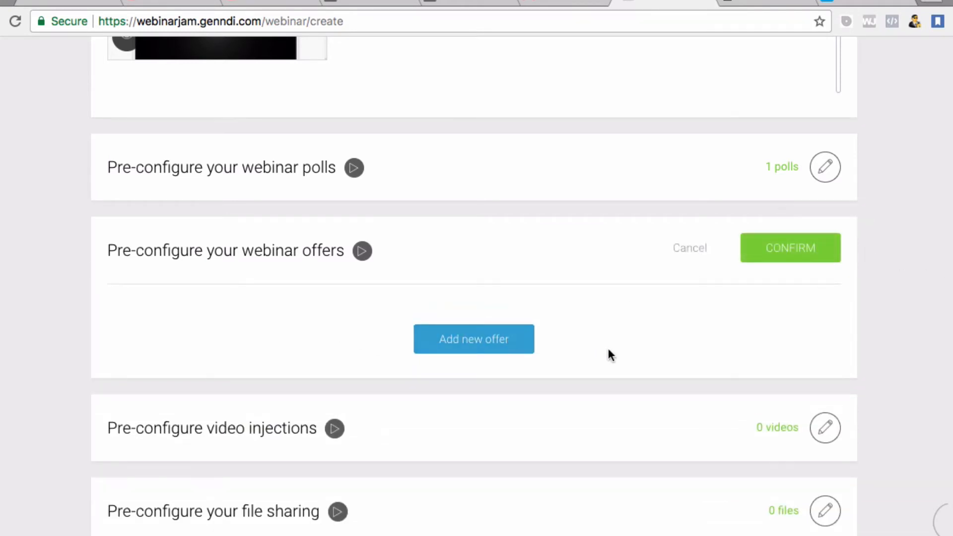
left_click(493, 345)
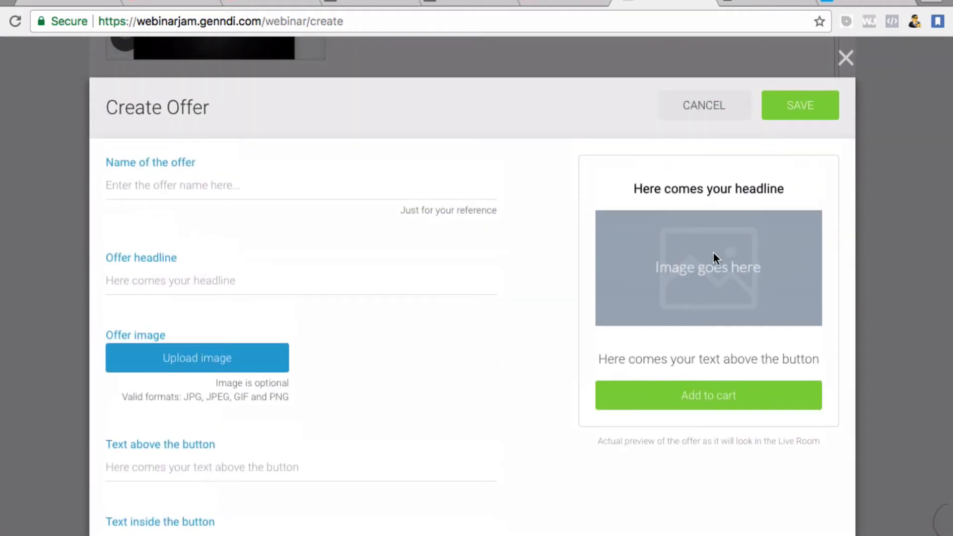
left_click(158, 175)
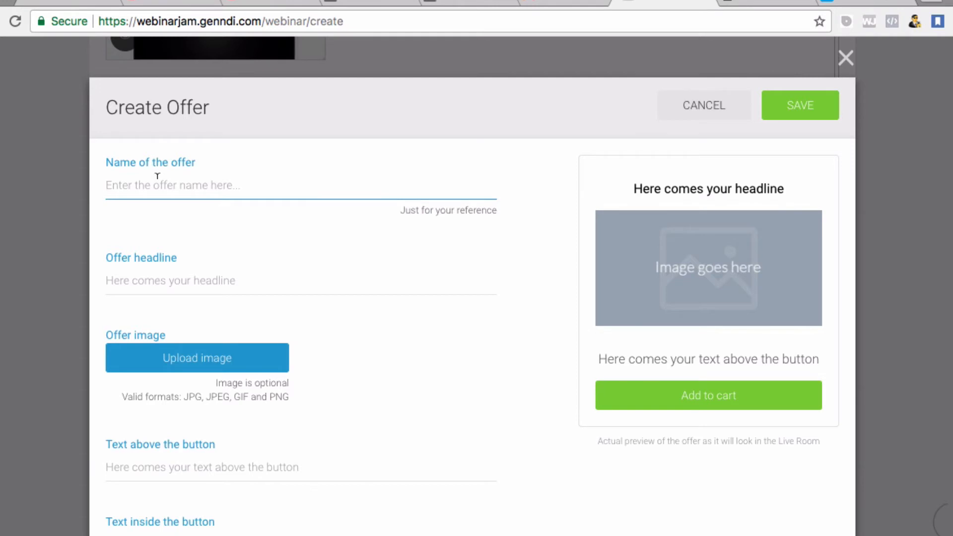
type("Passive")
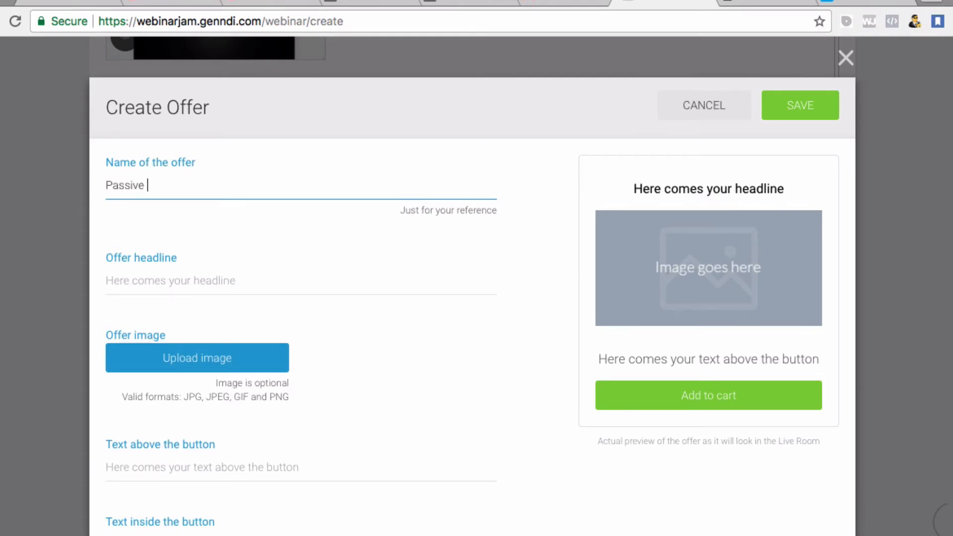
type(" Incopme Ladder Offer")
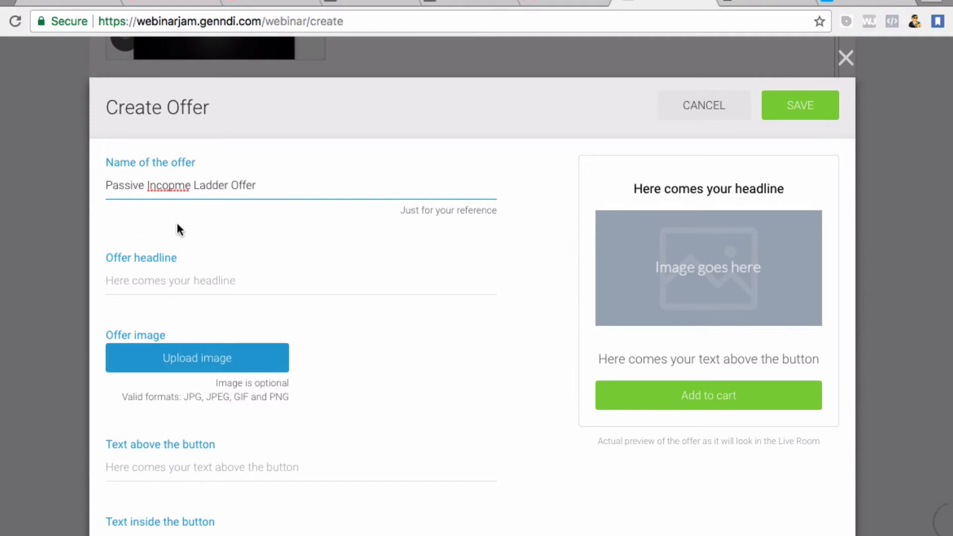
left_click(175, 185)
key("BackSpace")
- Set the offer headline to "Buy This Course"
left_click(128, 278)
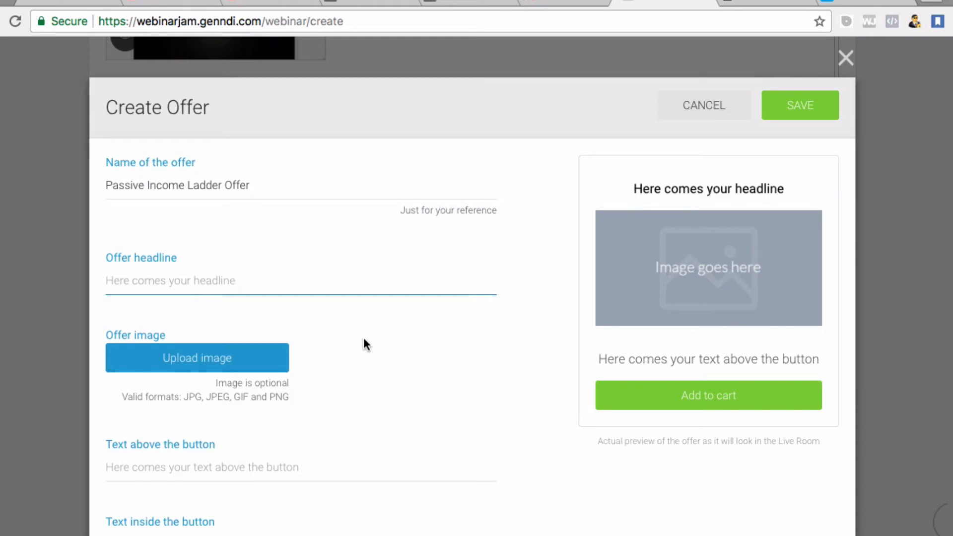
type("Buy T")
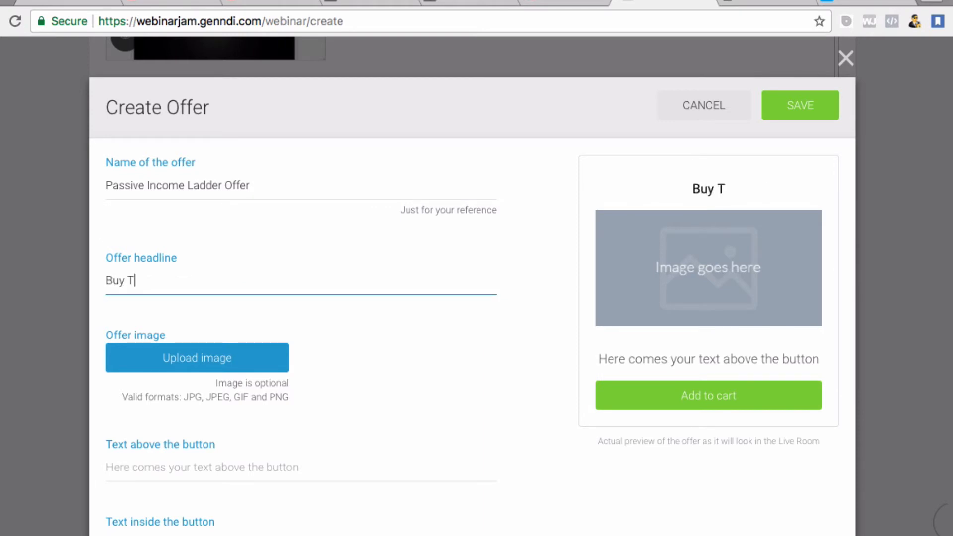
type("his Cours")
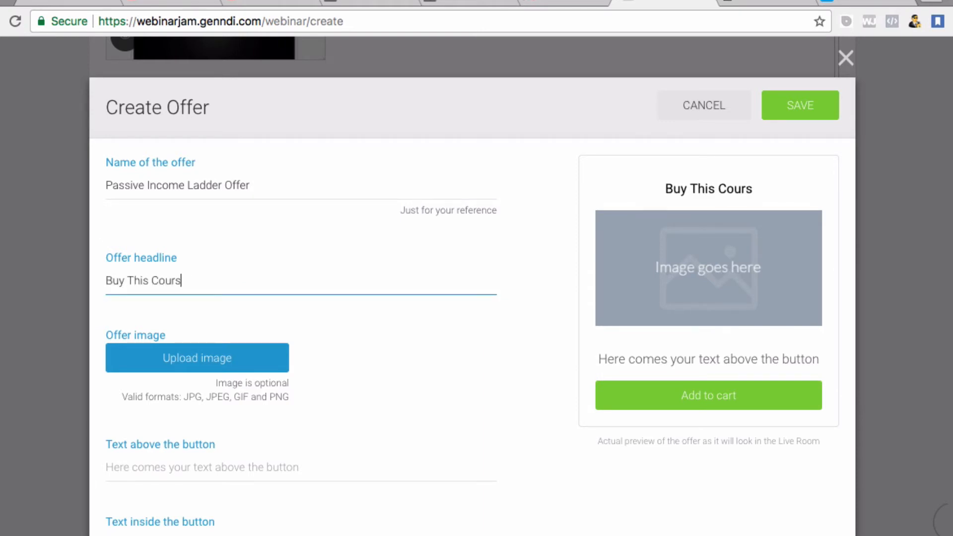
type("e")
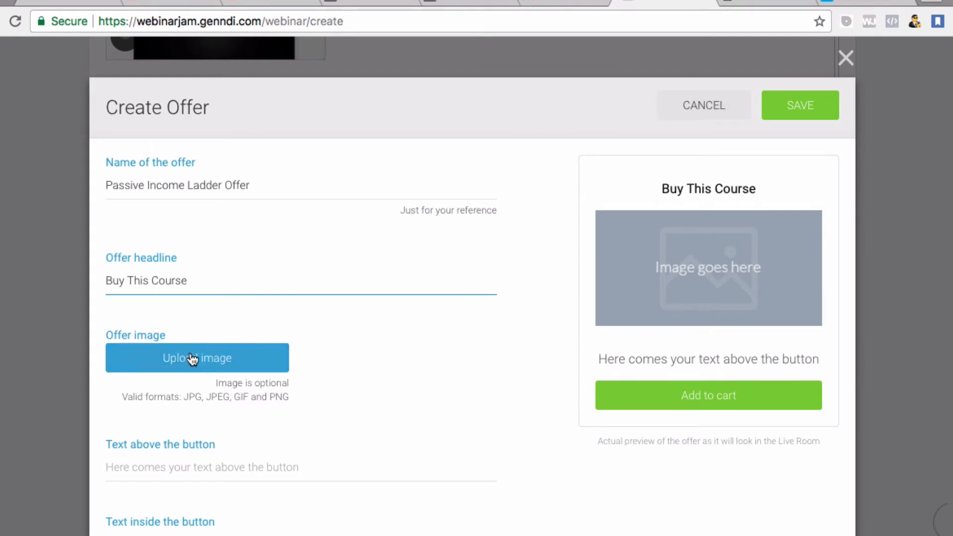
- Set the text above the offer's button to "Only 10 Spots" and the text inside the button to "Buy Now!"
left_click(189, 469)
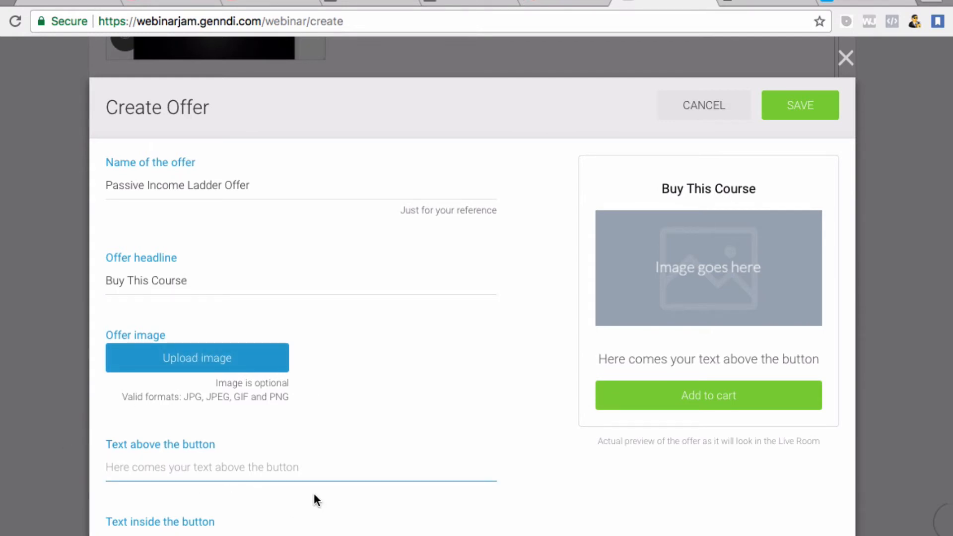
type("O")
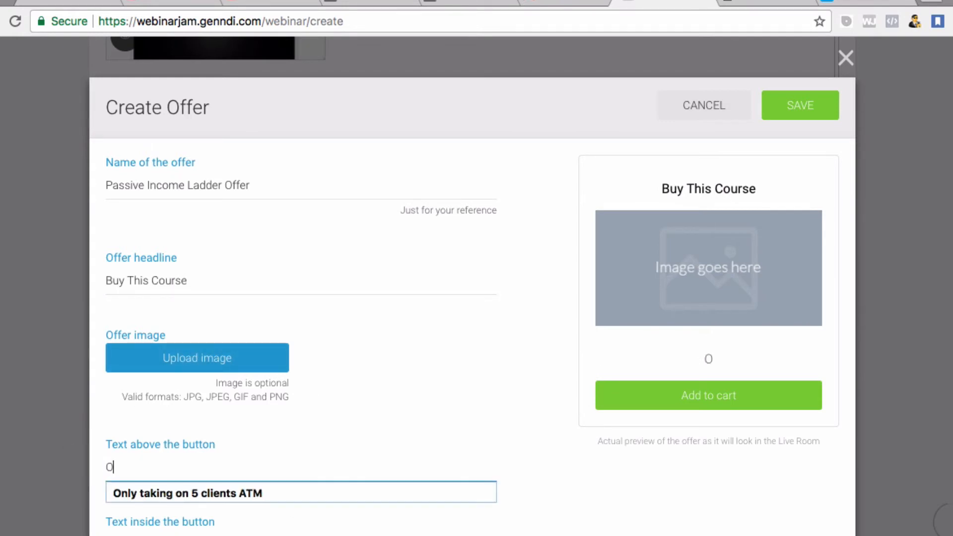
type("nly 10 So")
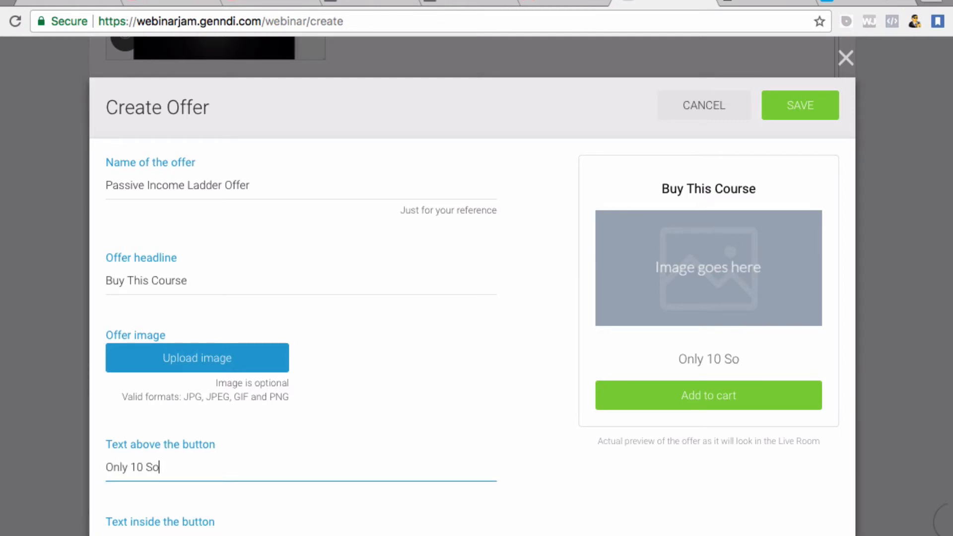
key("BackSpace")
type("pots")
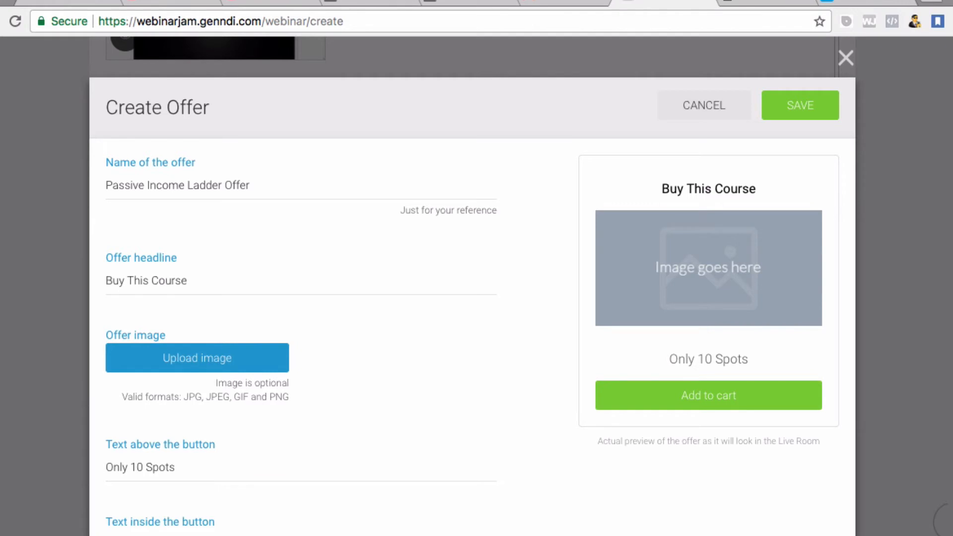
type("Buy Now!")
- Leave the offer's button link empty and set its price to 297 USD
scroll(447, 453, "down", 1)
scroll(471, 298, "down", 3)
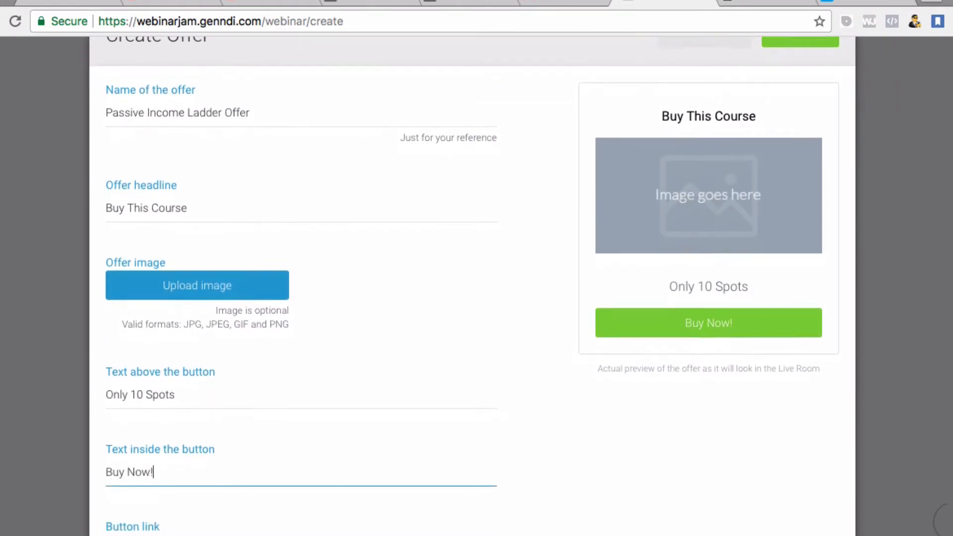
scroll(438, 530, "down", 3)
left_click(120, 486)
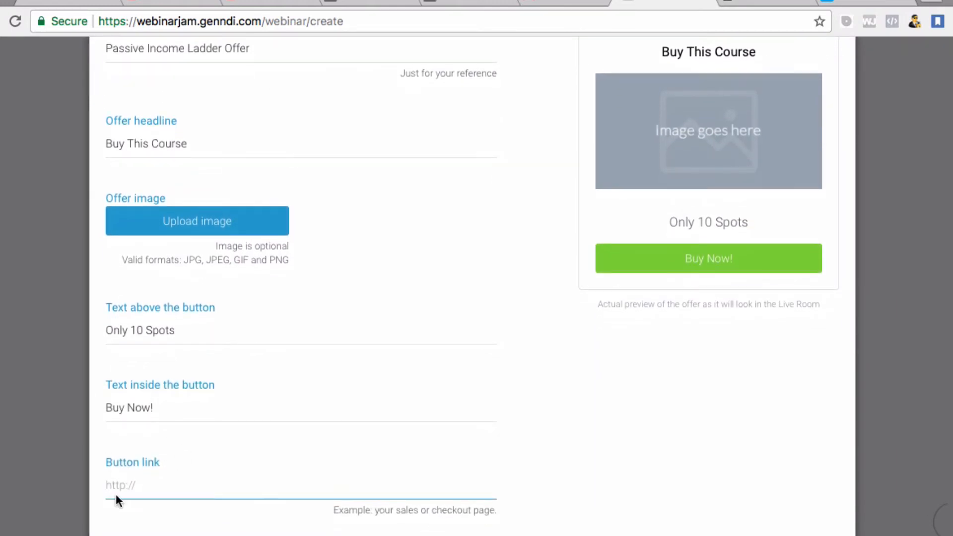
scroll(257, 490, "down", 2)
scroll(348, 471, "down", 3)
left_click(481, 419)
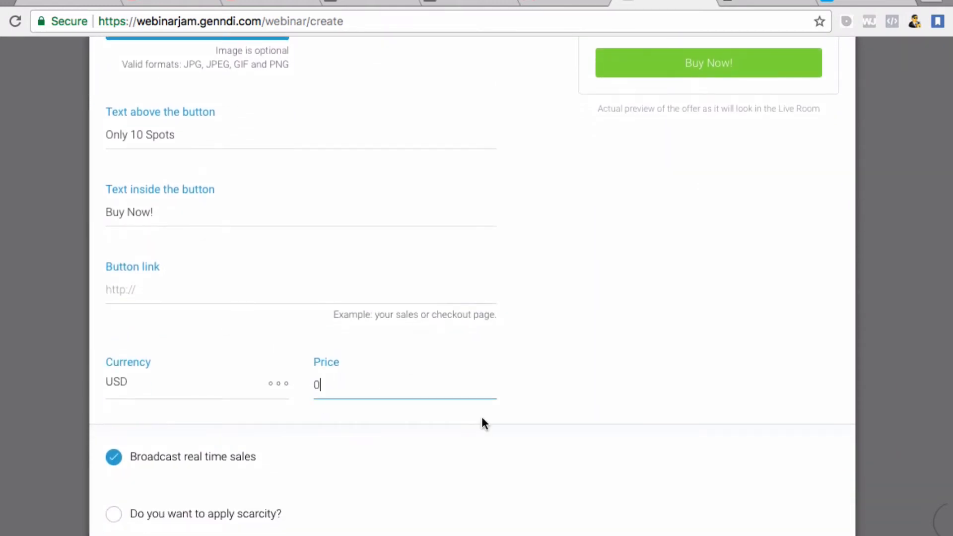
key("BackSpace")
type("329")
type("7")
key("BackSpace")
key("BackSpace")
key("BackSpace")
key("BackSpace")
type("297")
- Apply scarcity to the offer with a limit of 10 units
left_click(113, 514)
left_click(335, 515)
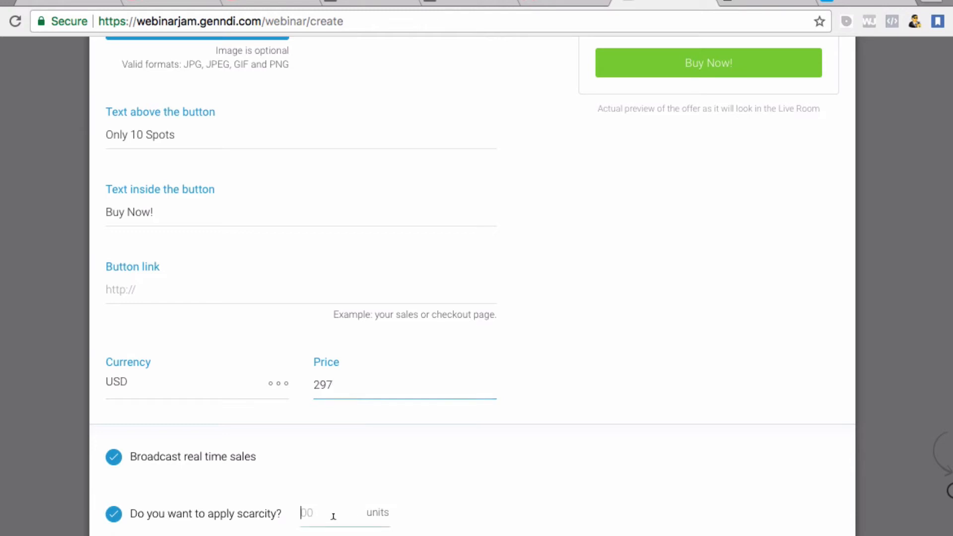
type("1")
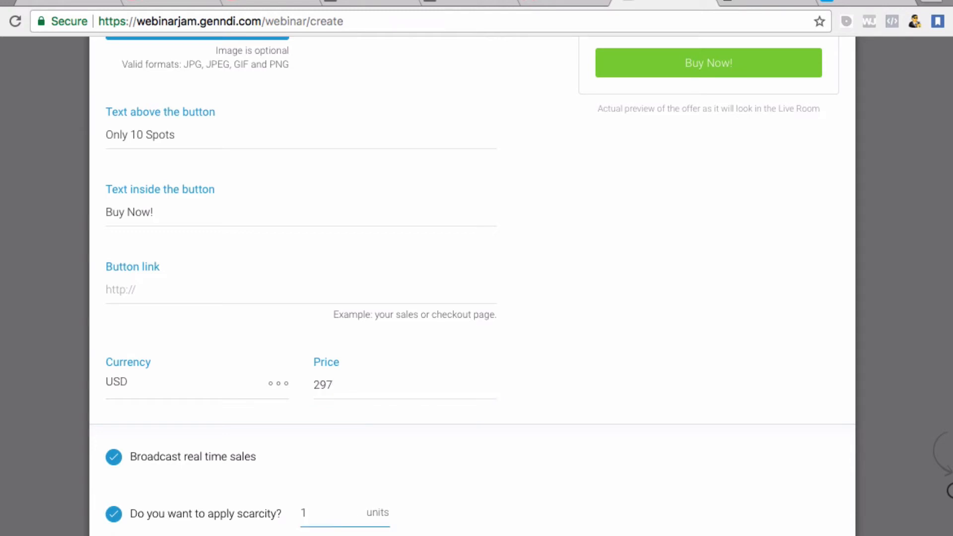
type("0")
key("Tab")
scroll(472, 282, "down", 1)
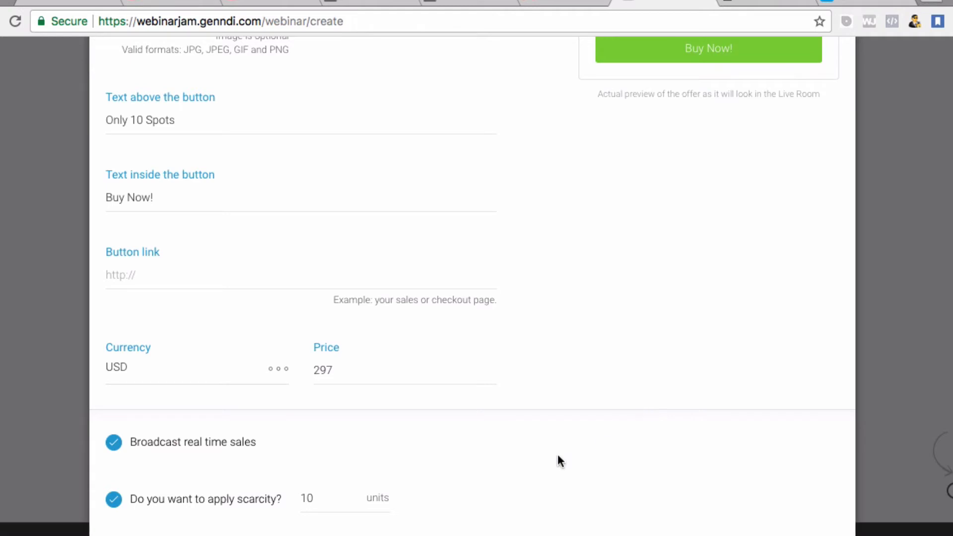
- Review the offer's preview, price and scarcity settings, and close the offer form without saving
scroll(585, 392, "up", 7)
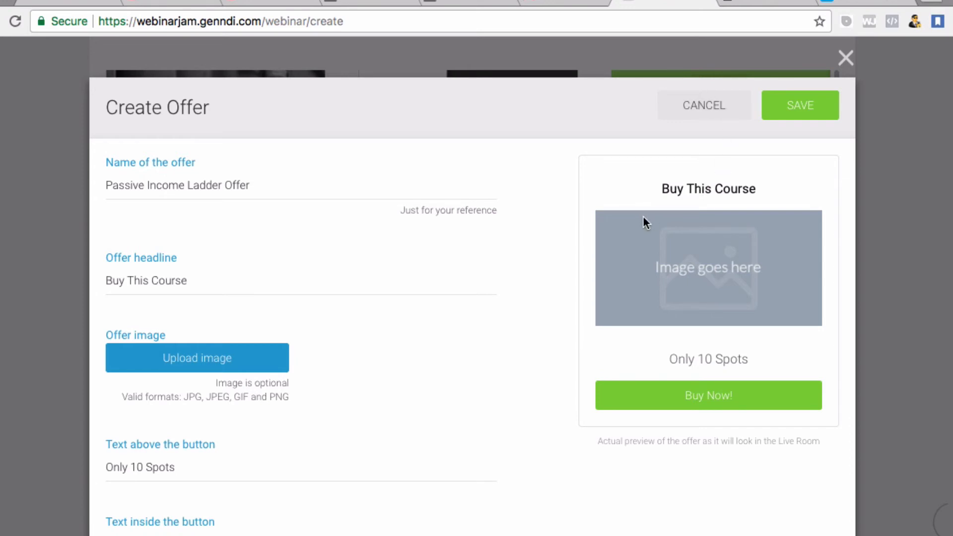
scroll(458, 215, "down", 1)
scroll(452, 223, "up", 2)
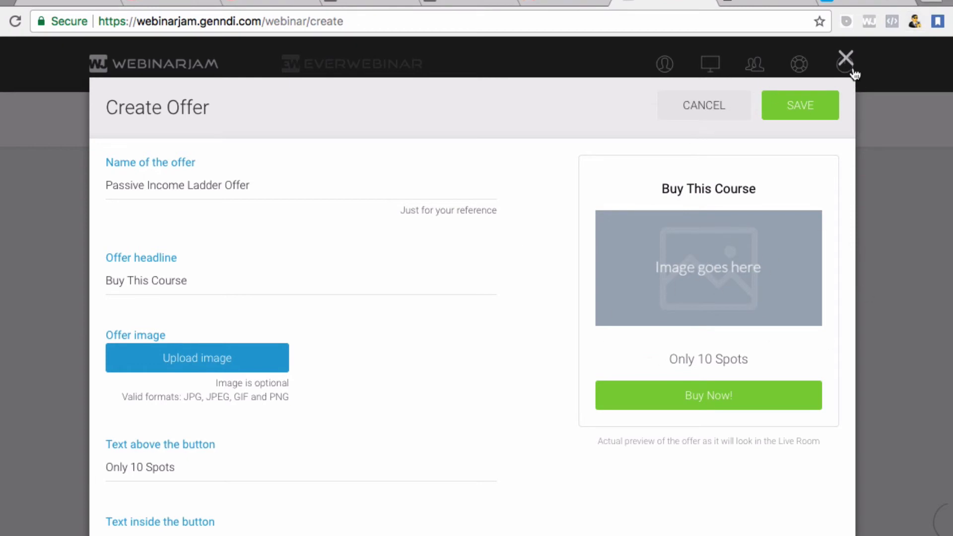
scroll(319, 352, "down", 5)
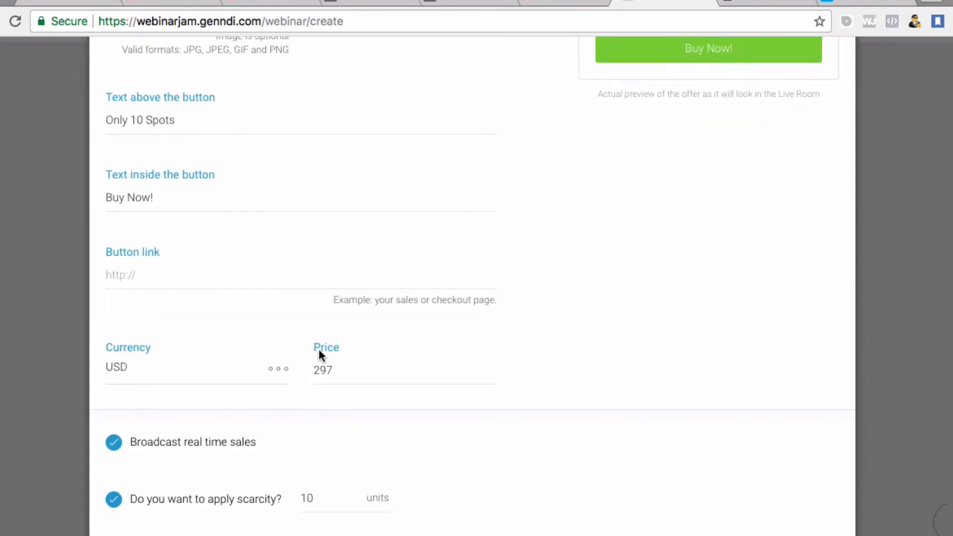
scroll(321, 344, "down", 2)
scroll(395, 381, "up", 7)
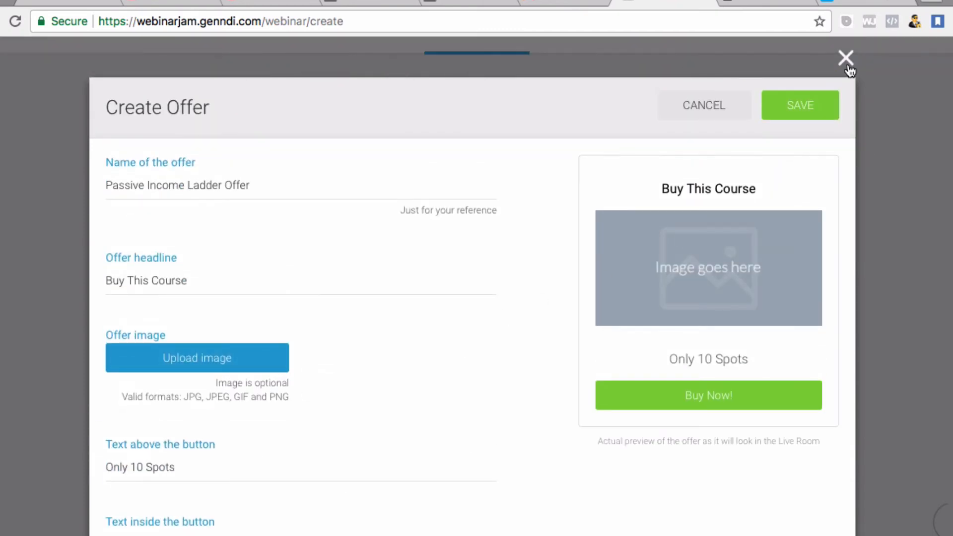
left_click(845, 58)
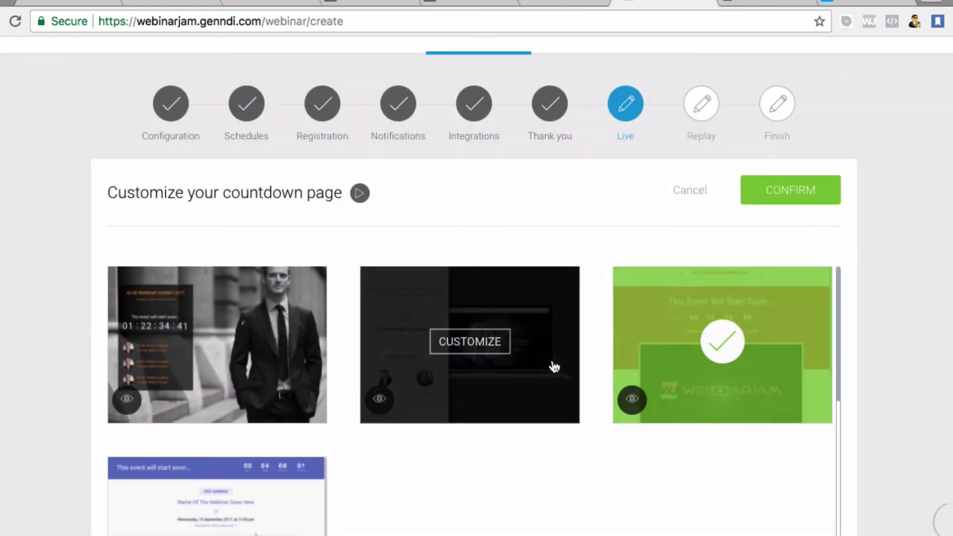
- Look over the countdown page templates and confirm the countdown page with the selected template
scroll(551, 366, "down", 8)
scroll(549, 360, "up", 9)
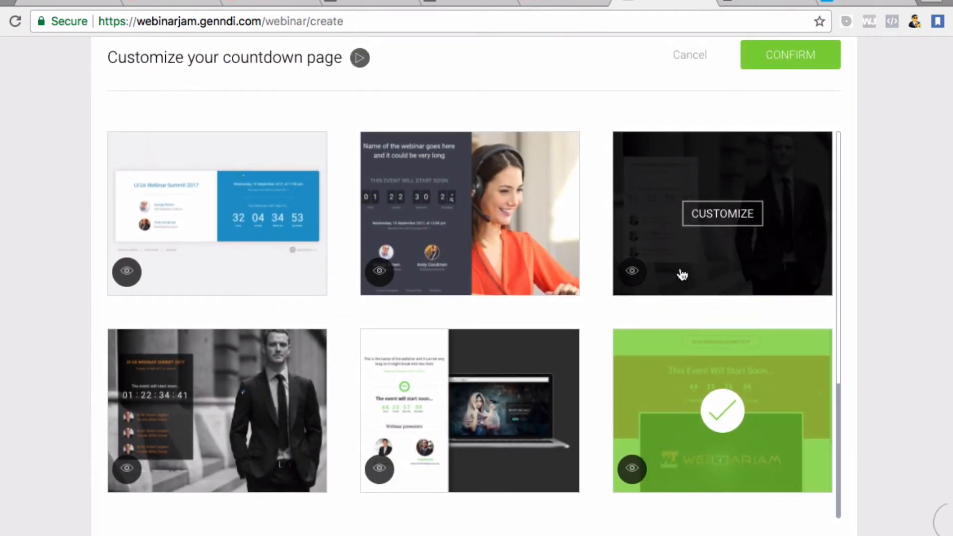
left_click(799, 63)
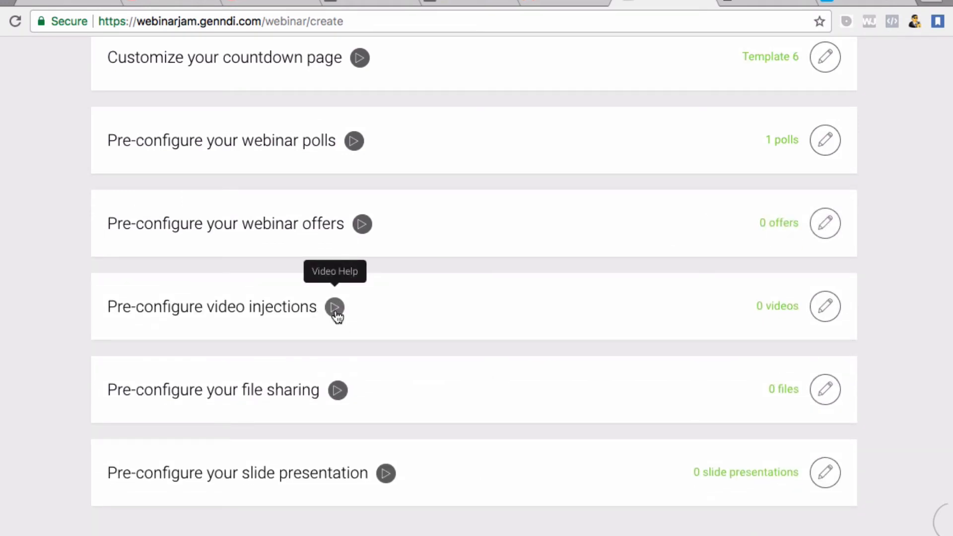
- Open the video injections section for editing and play its help video tutorial
left_click(823, 306)
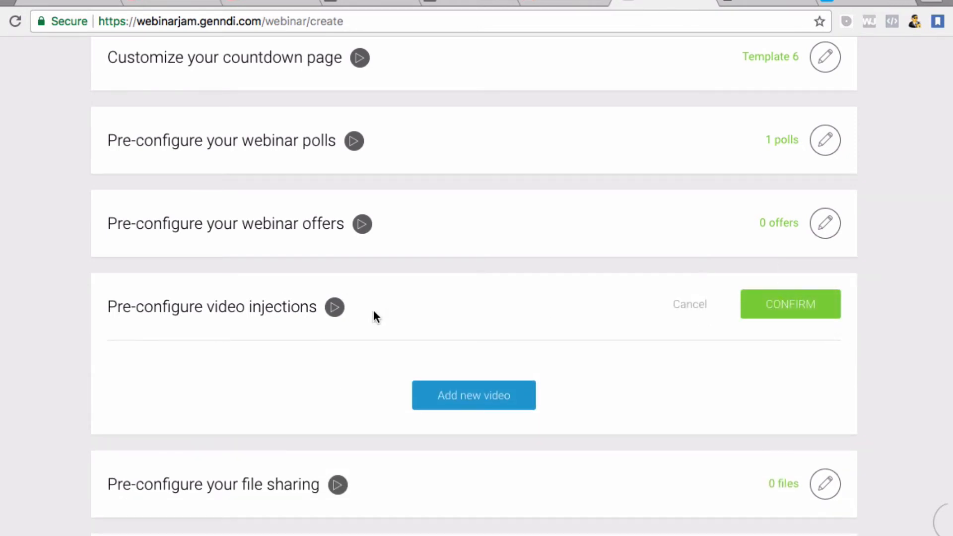
left_click(335, 308)
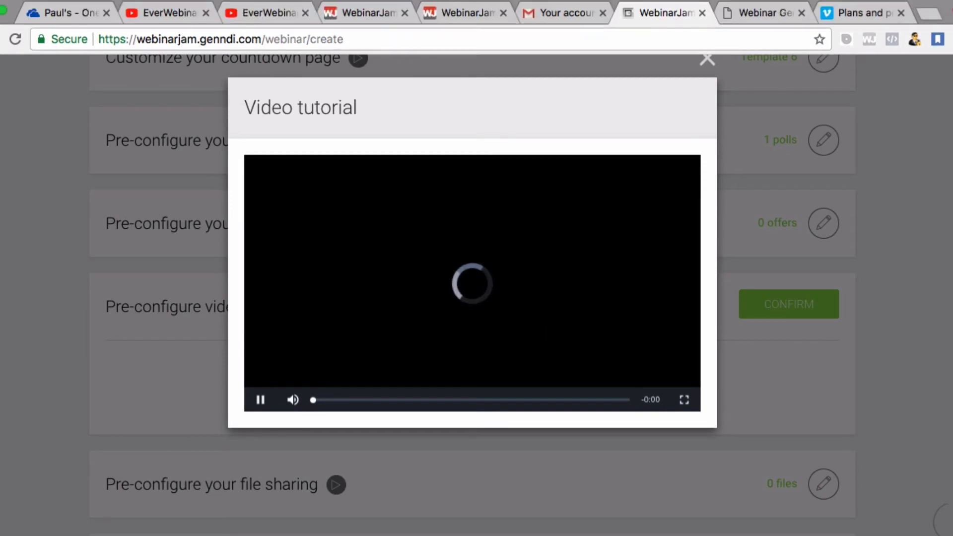
left_click(542, 6)
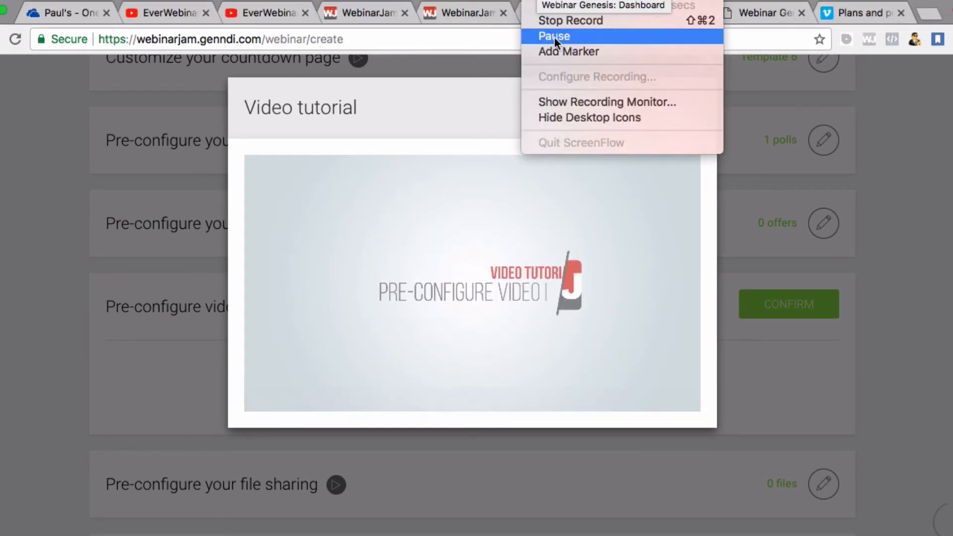
left_click(541, 36)
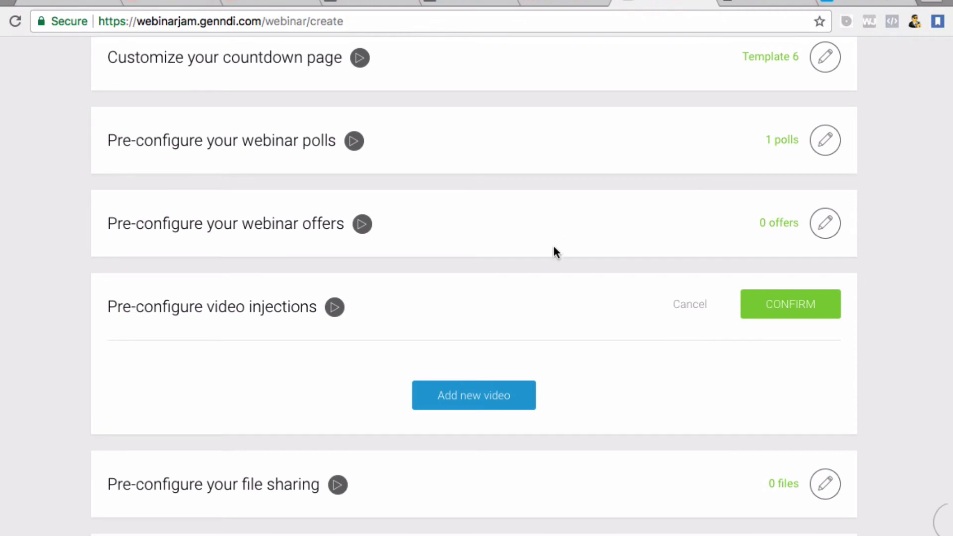
- Confirm the video injections section without adding a video
scroll(645, 238, "up", 2)
scroll(632, 243, "down", 5)
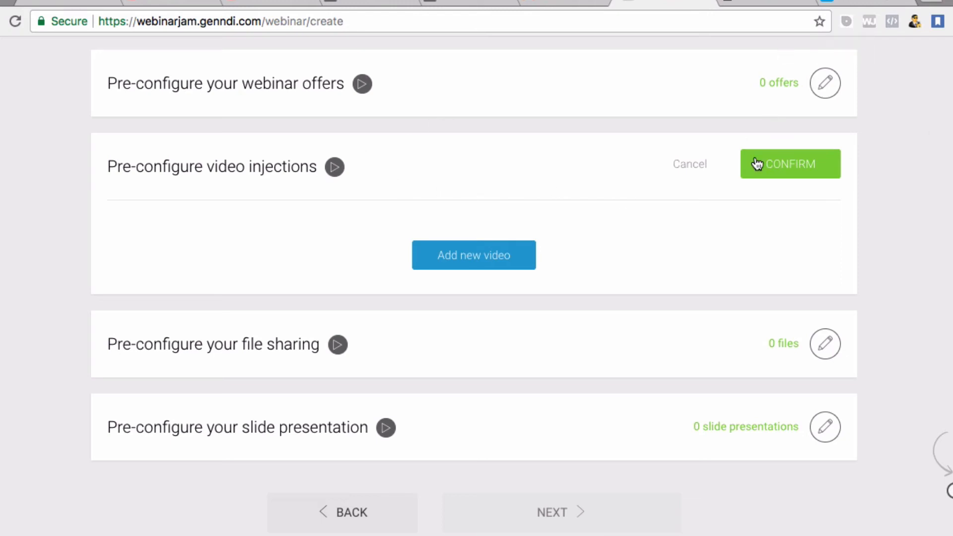
left_click(789, 174)
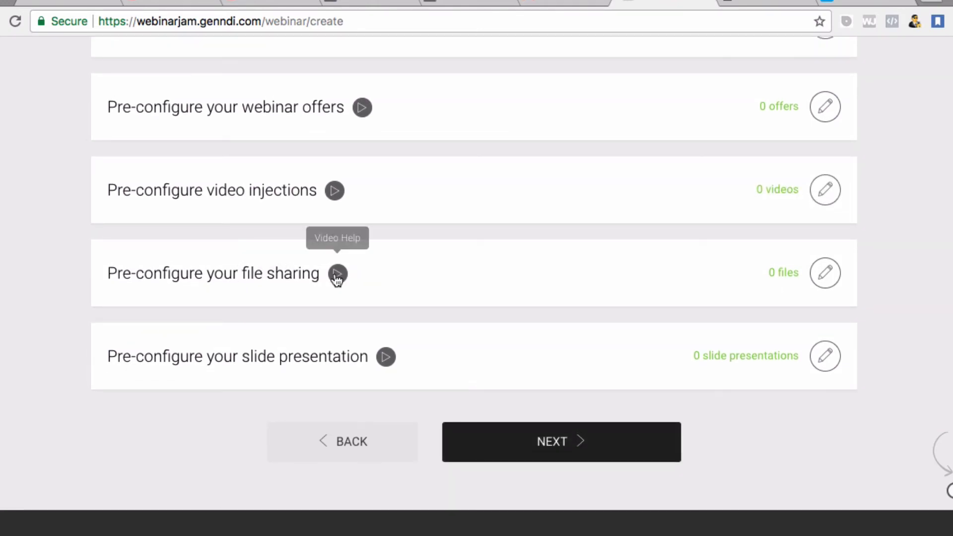
- Open the file sharing section, look at the form for uploading a new file and close it without uploading
left_click(825, 278)
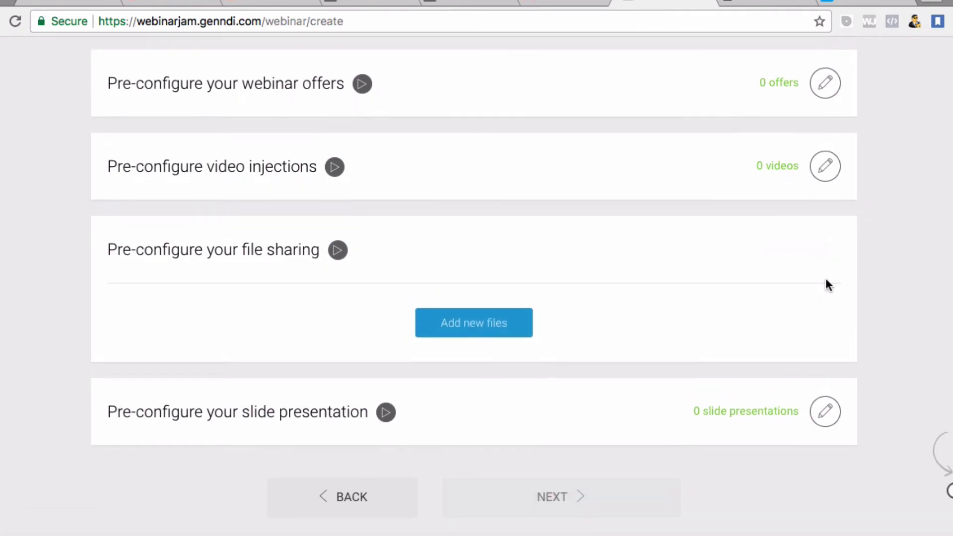
left_click(462, 332)
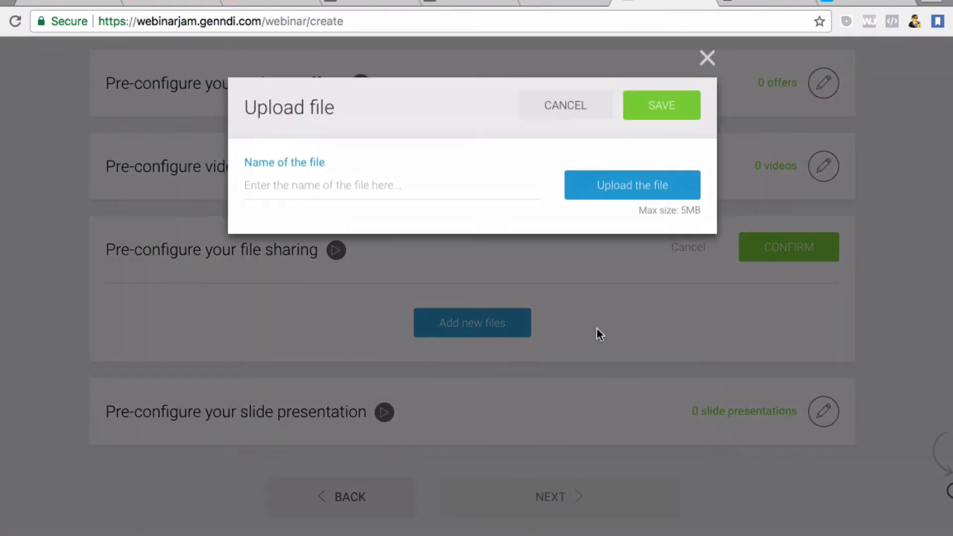
left_click(707, 58)
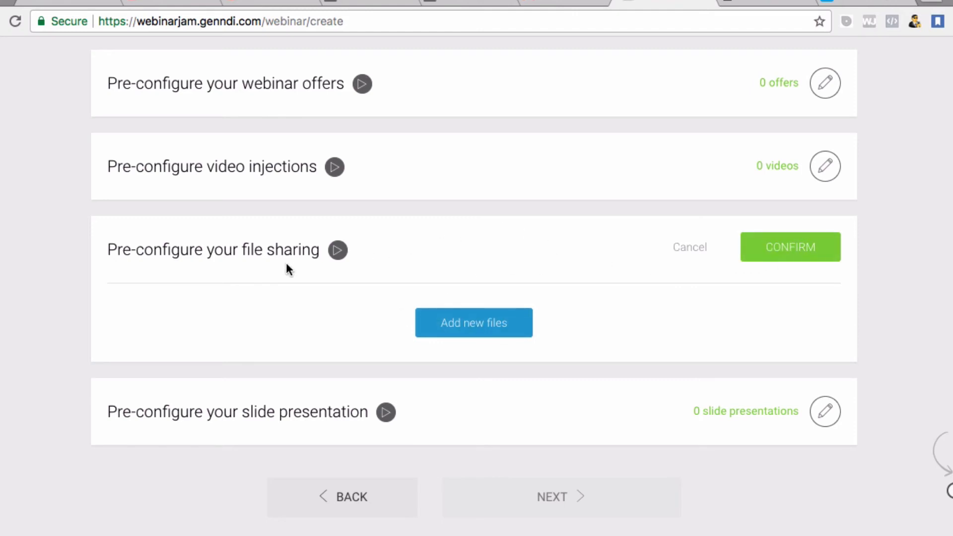
- Confirm the file sharing and slide presentation sections without adding any files or slides, and continue to the Replay stage
left_click(804, 253)
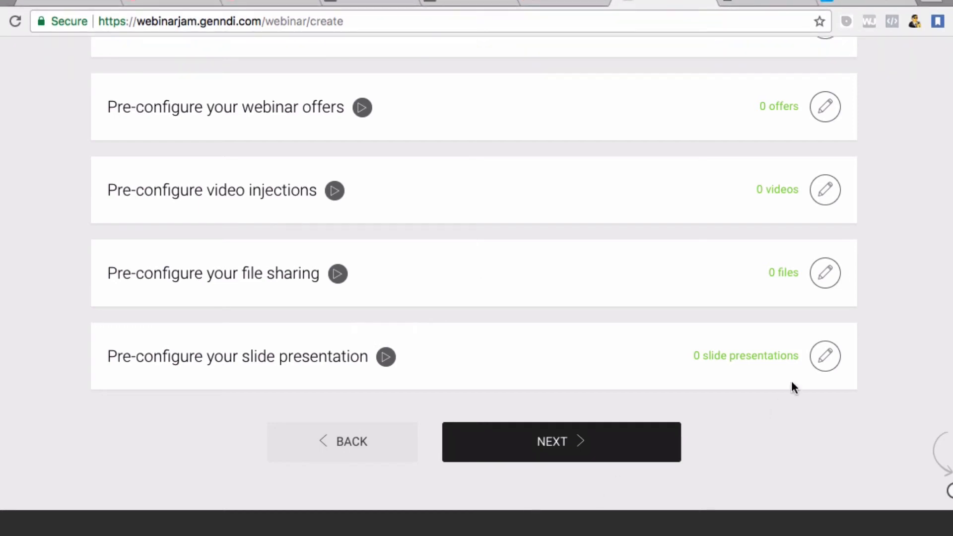
left_click(824, 355)
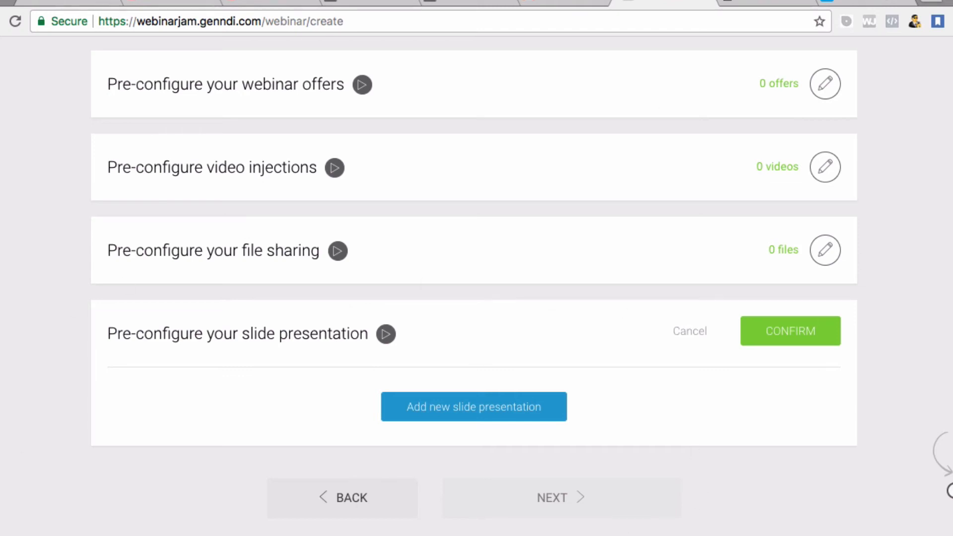
left_click(527, 1)
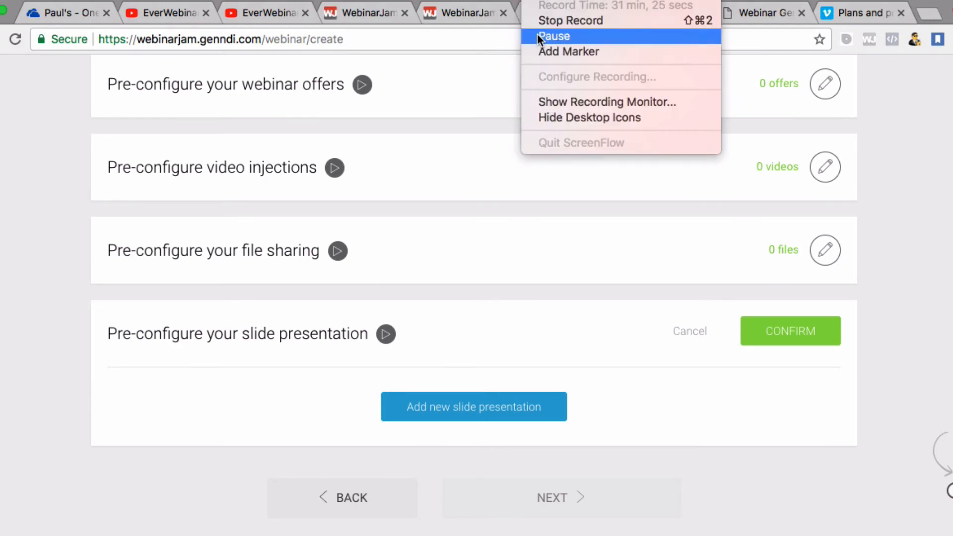
left_click(539, 37)
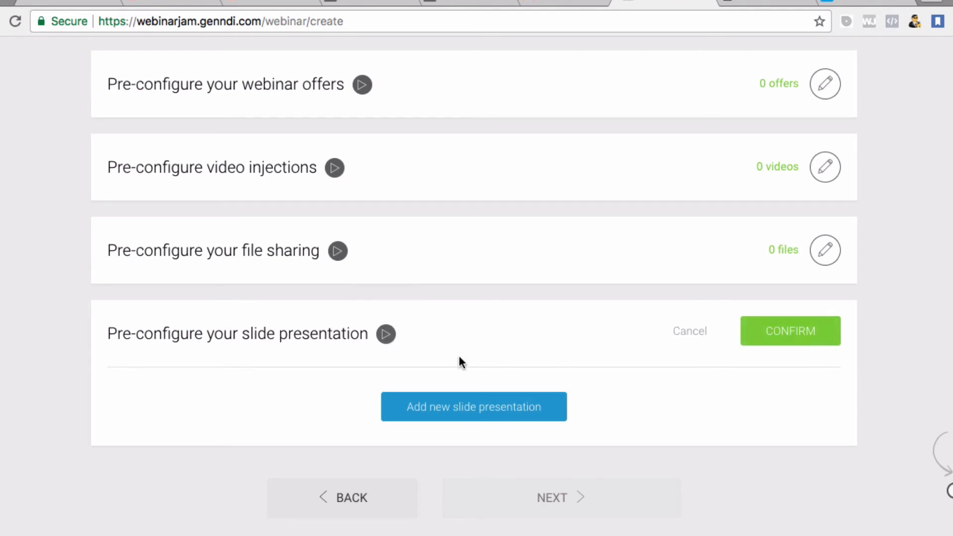
left_click(809, 336)
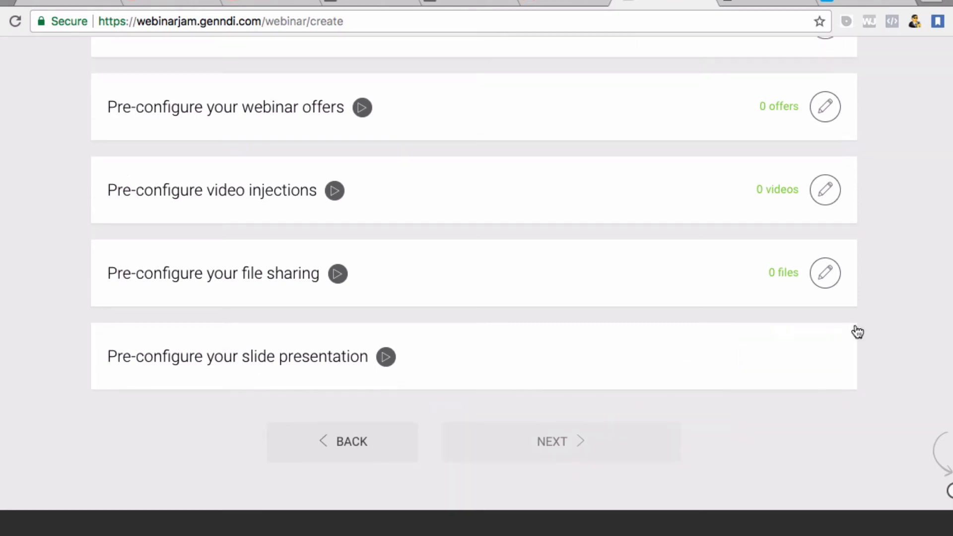
left_click(565, 440)
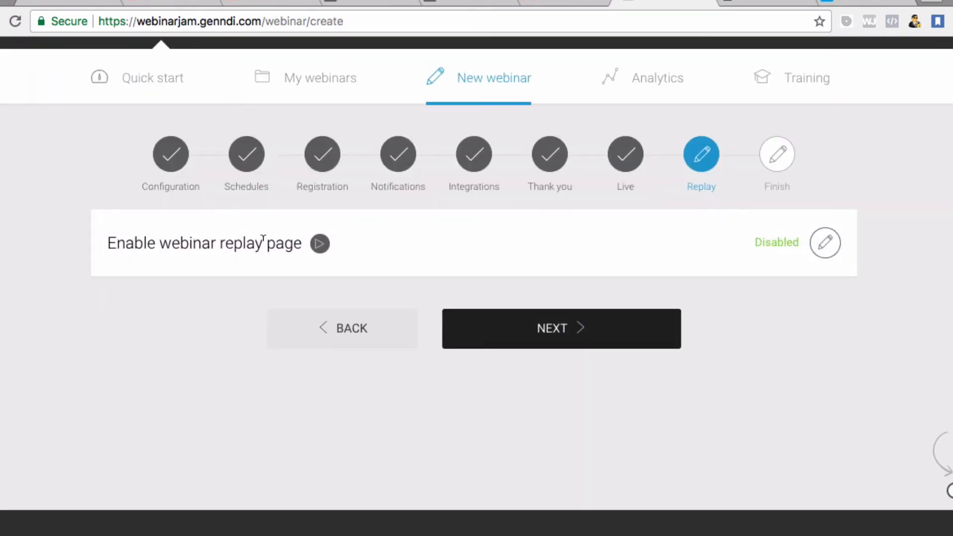
- Enable the webinar replay page and confirm Replica replay as the replay contents
left_click(825, 243)
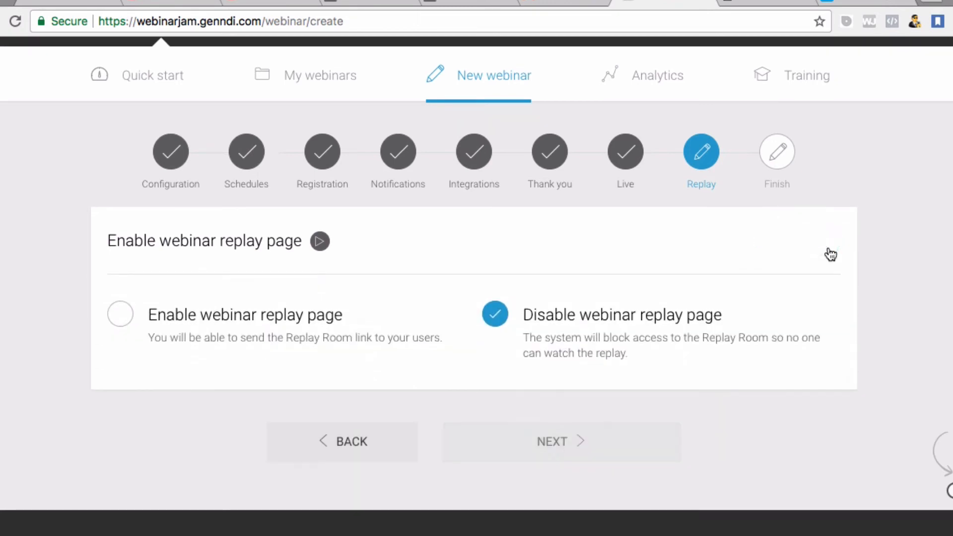
left_click(112, 317)
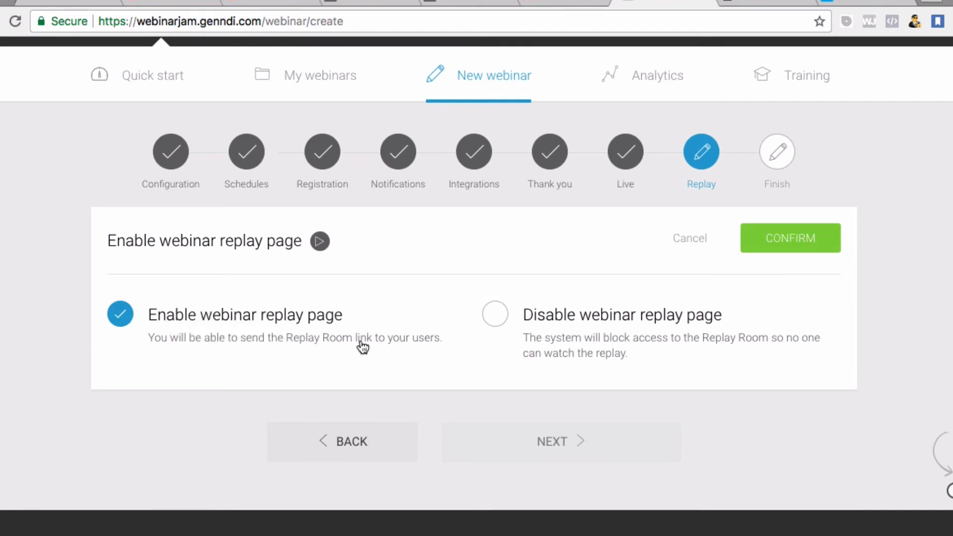
left_click(810, 248)
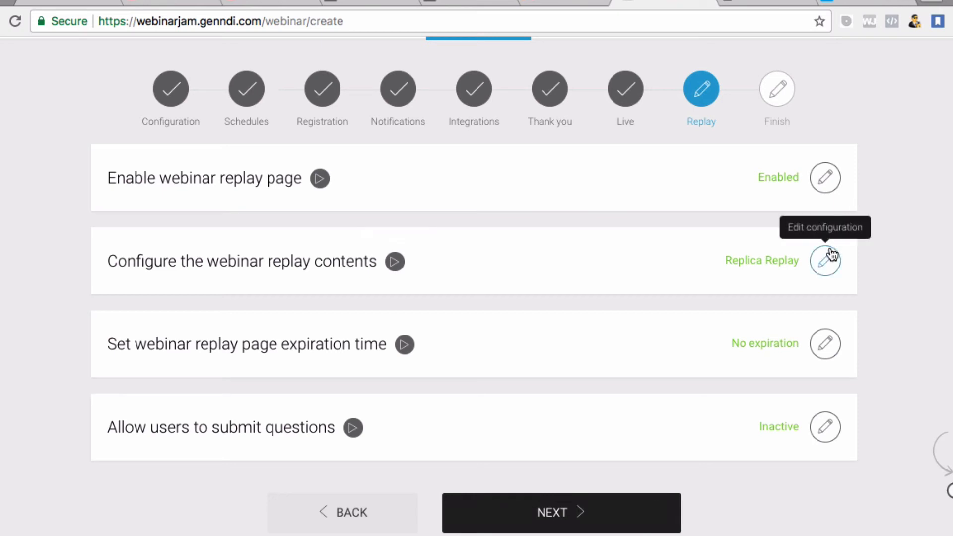
left_click(831, 273)
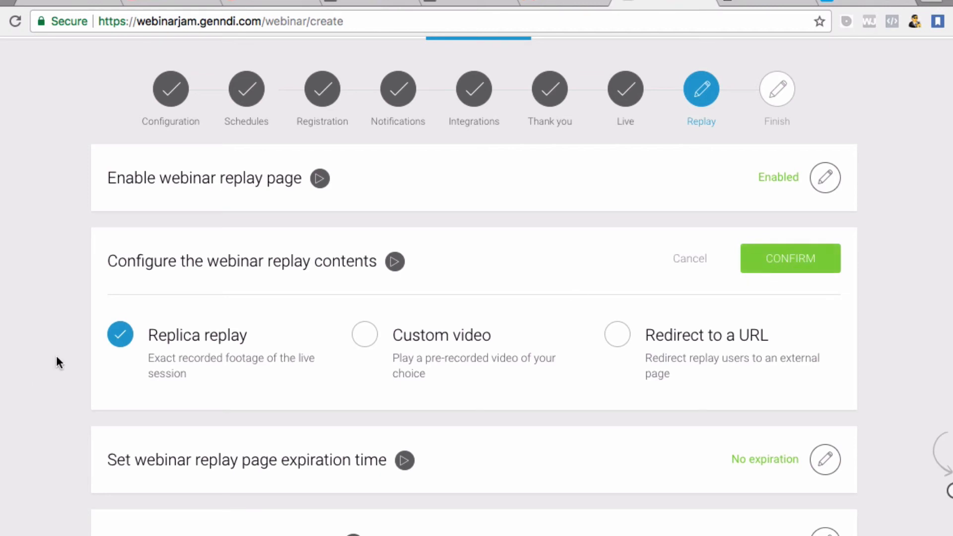
left_click(797, 272)
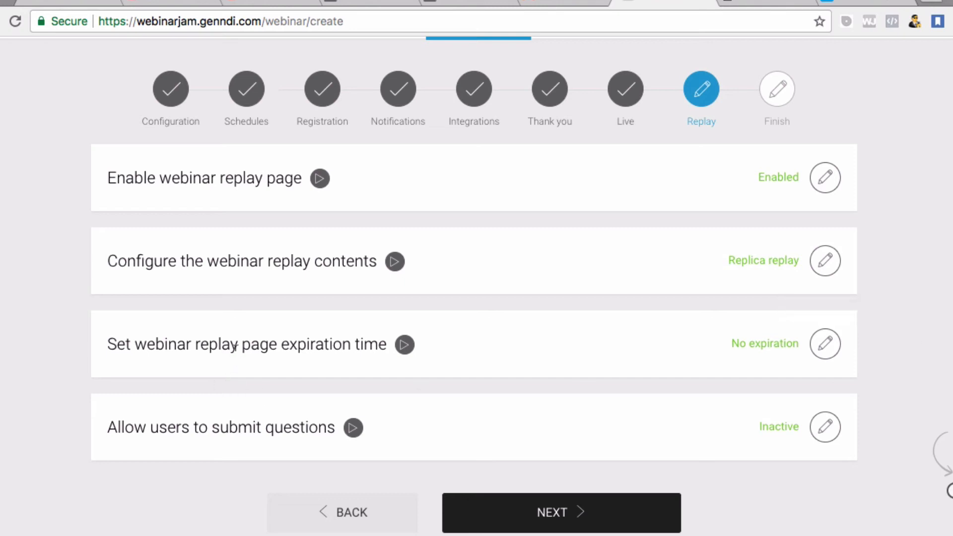
- Look at the option for setting a replay page expiration time, then confirm the section with No expiration
left_click_drag(261, 338, 270, 355)
left_click(269, 355)
right_click(840, 345)
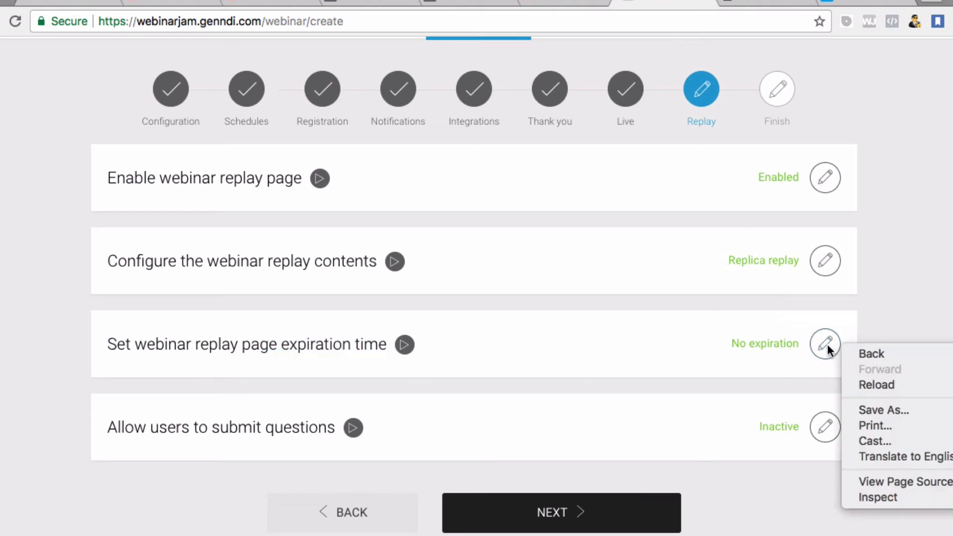
right_click(827, 346)
key("Escape")
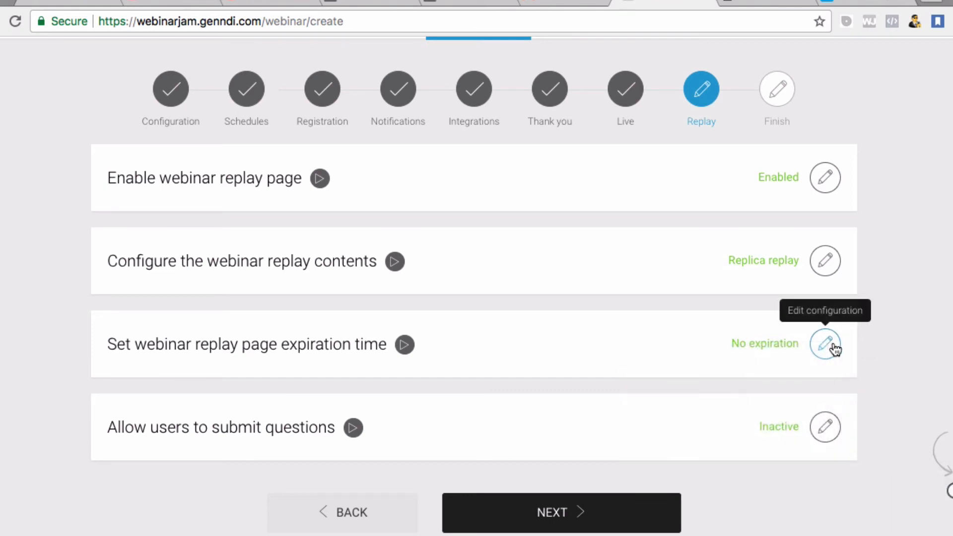
left_click(826, 350)
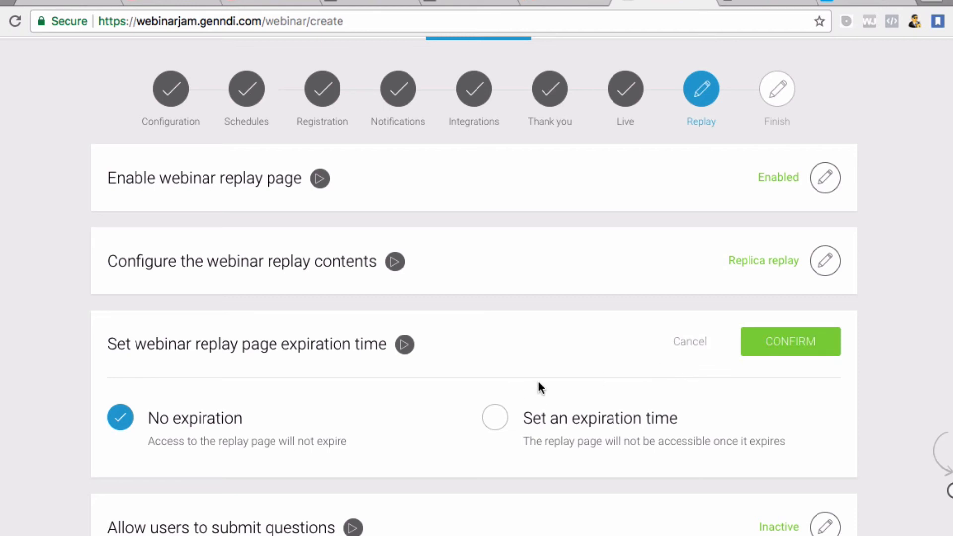
left_click(504, 420)
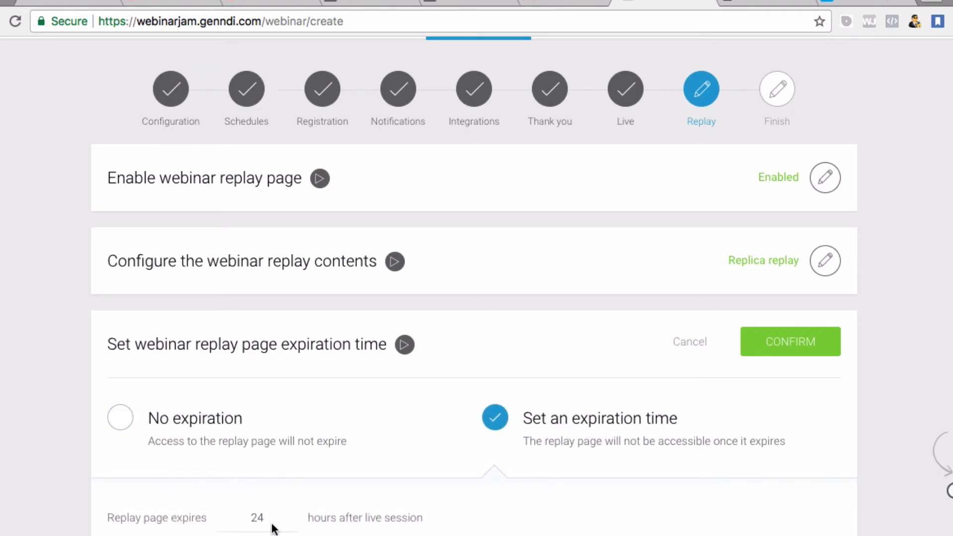
left_click(121, 418)
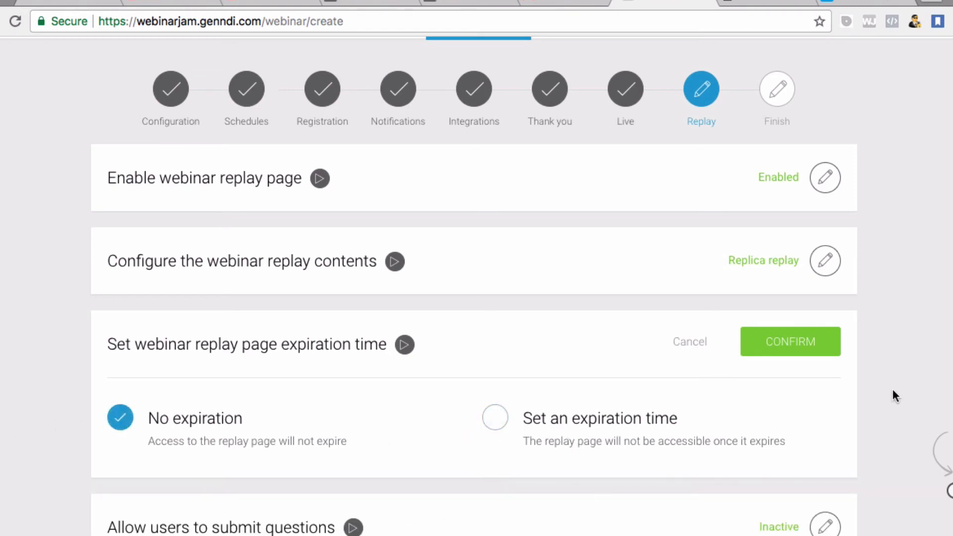
left_click(783, 349)
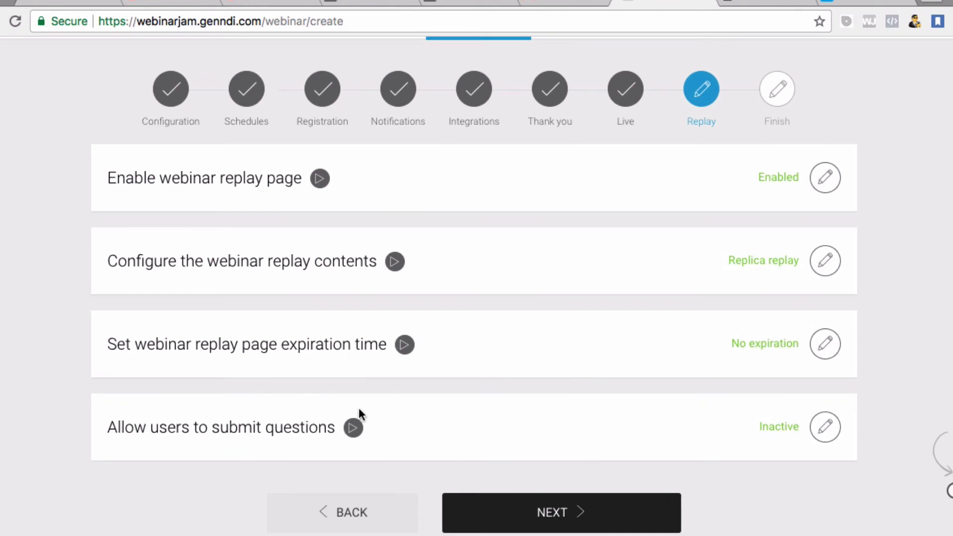
- Look at the email field of the Display question box option, then confirm the questions section with Don't display question box
left_click(825, 430)
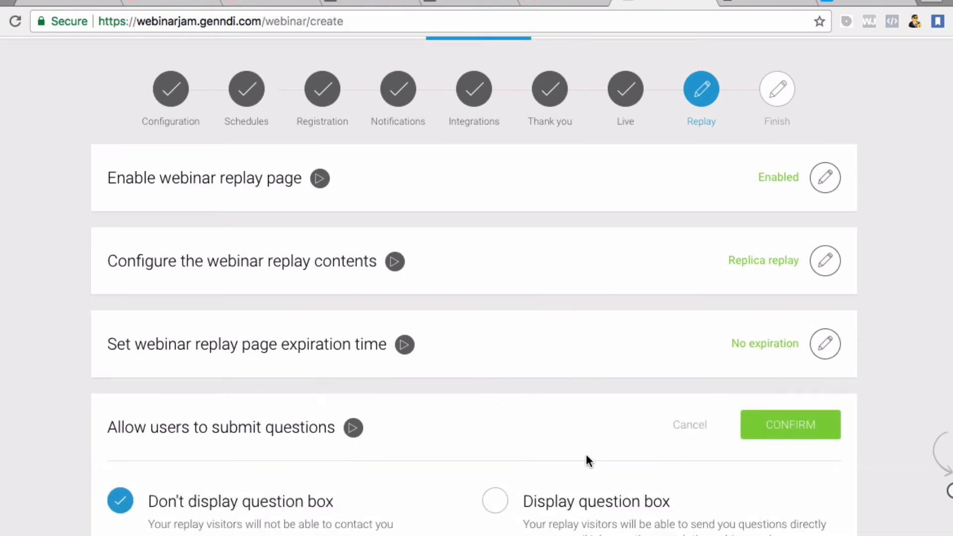
scroll(585, 455, "down", 2)
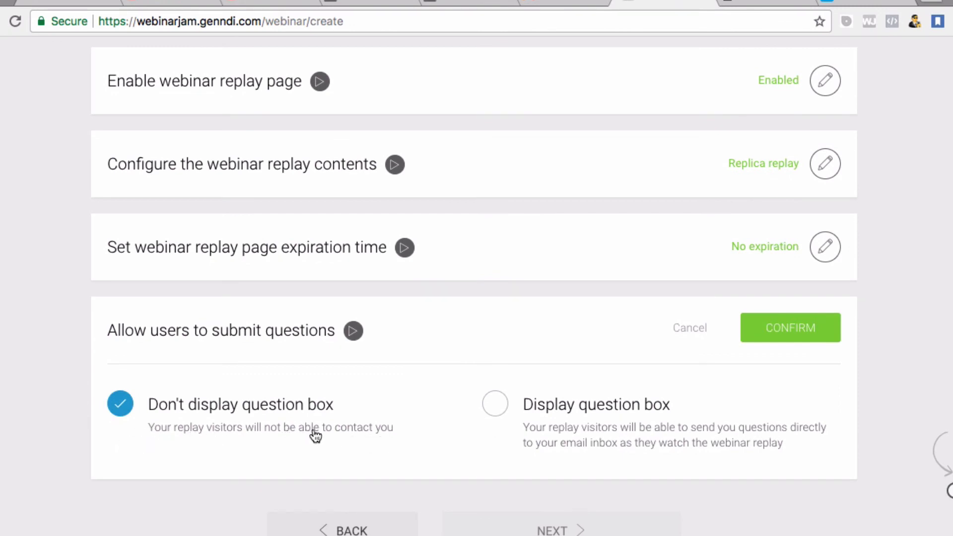
left_click(502, 409)
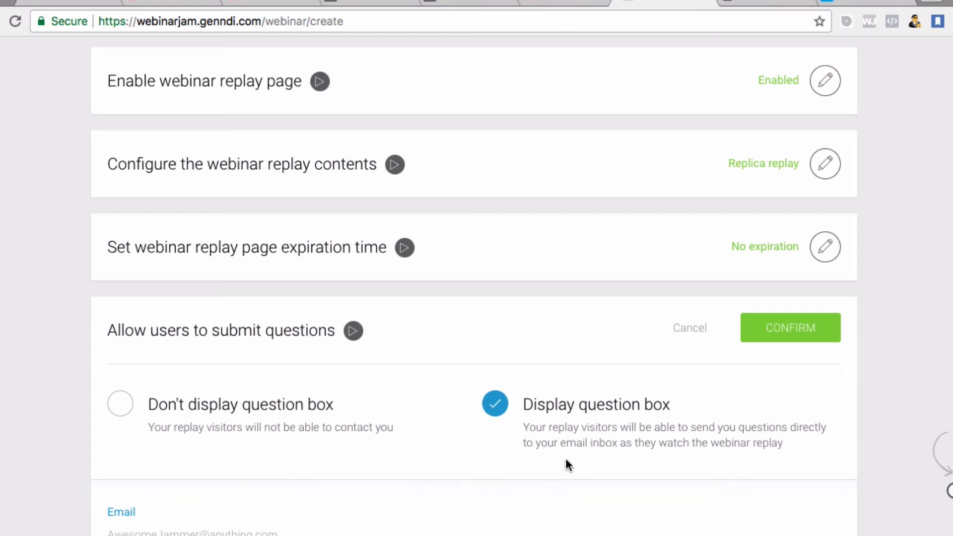
scroll(565, 457, "down", 3)
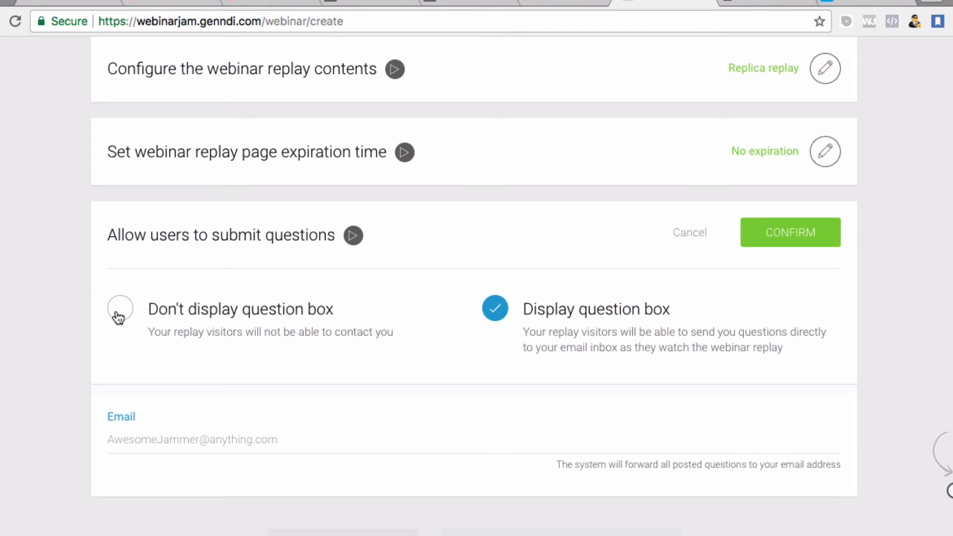
left_click(120, 313)
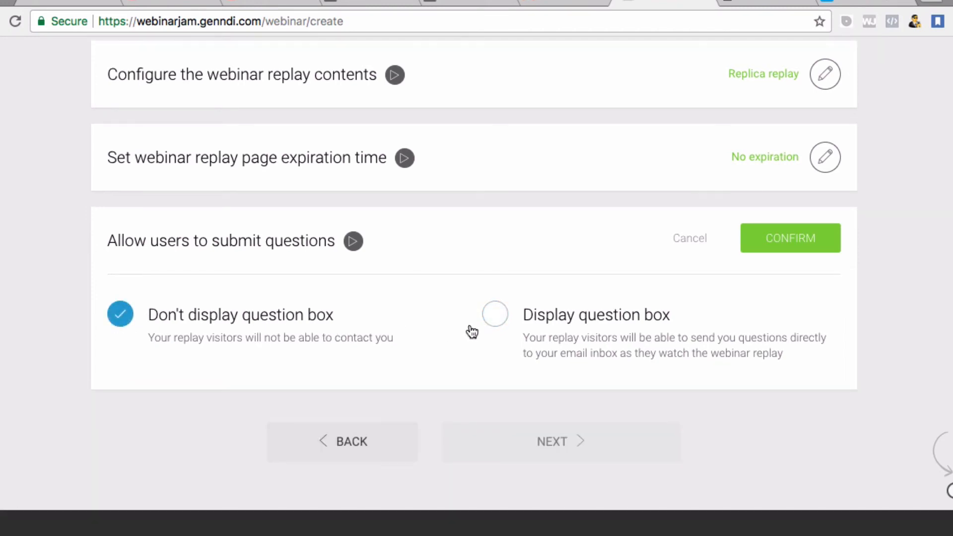
left_click(498, 323)
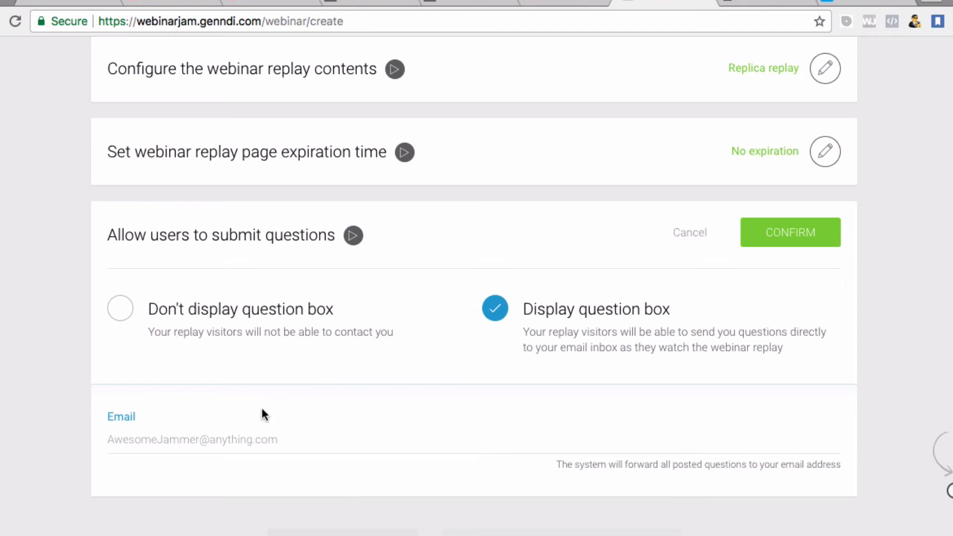
scroll(263, 407, "down", 2)
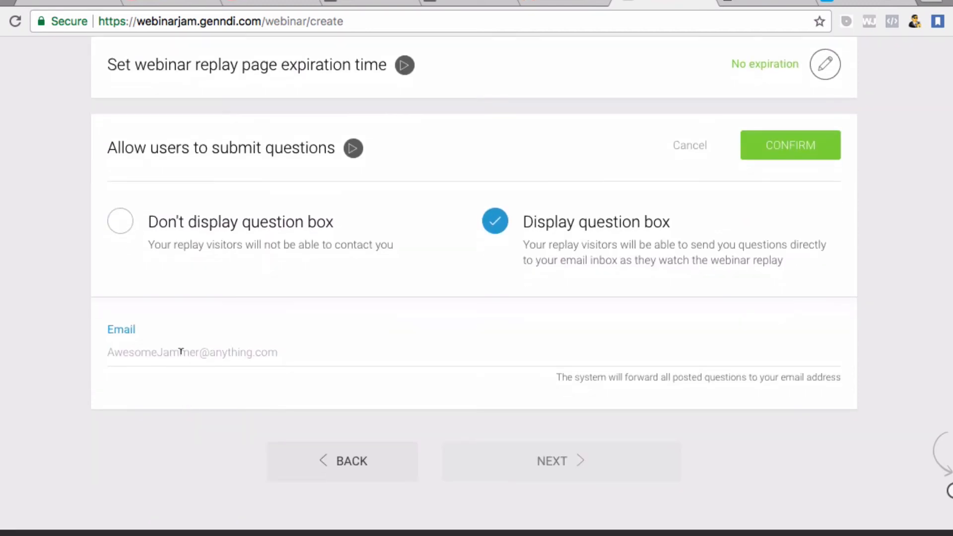
left_click(121, 223)
left_click(808, 253)
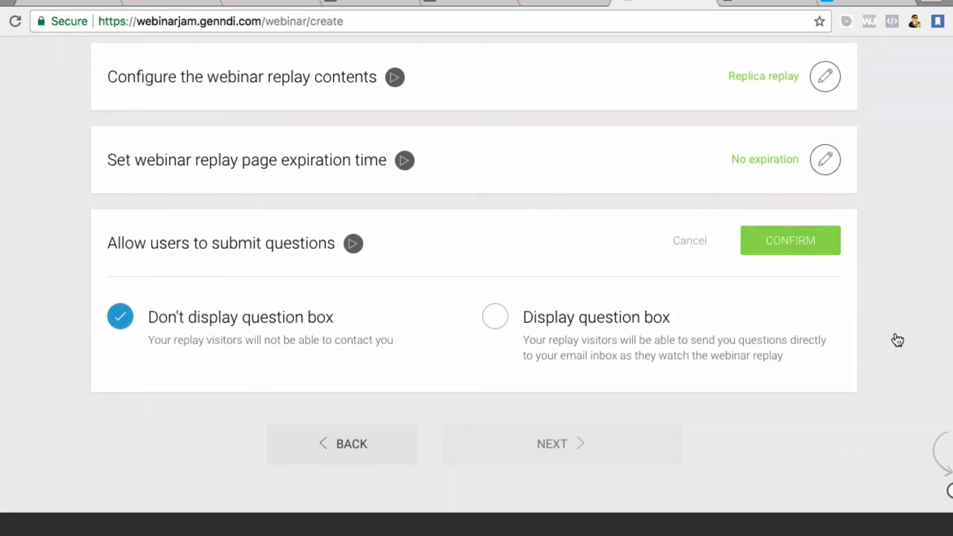
- Continue to the Finish stage to complete the webinar and return to the dashboard
left_click(678, 446)
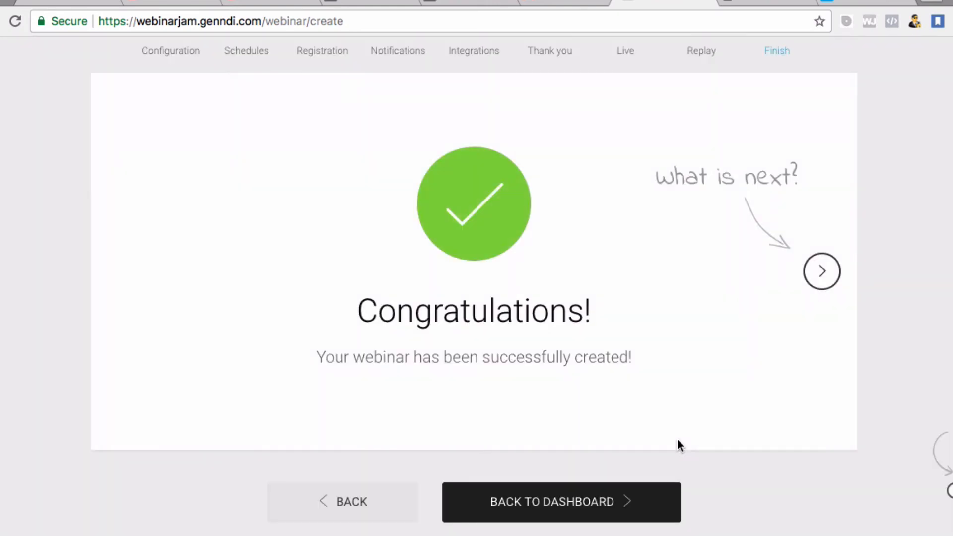
scroll(735, 399, "up", 1)
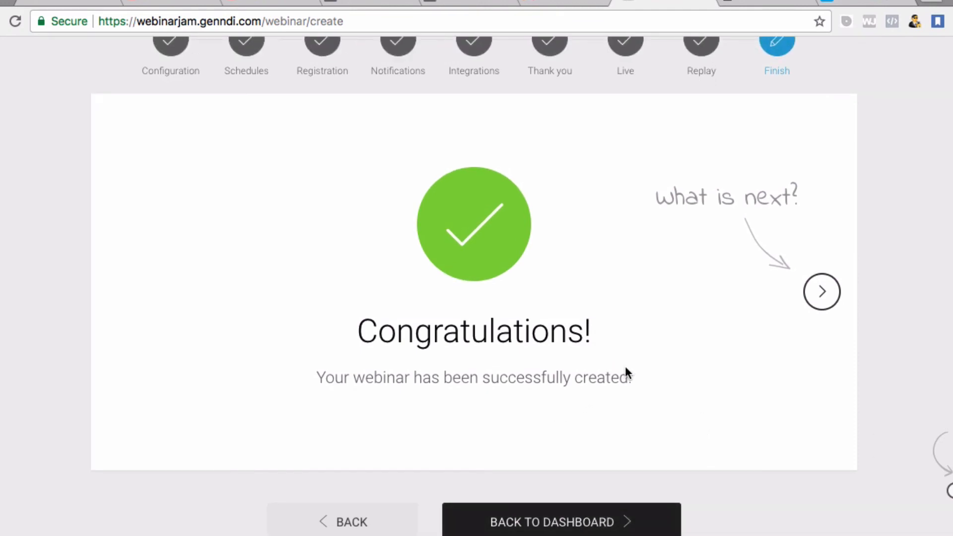
scroll(626, 368, "up", 2)
scroll(631, 372, "down", 3)
left_click(681, 450)
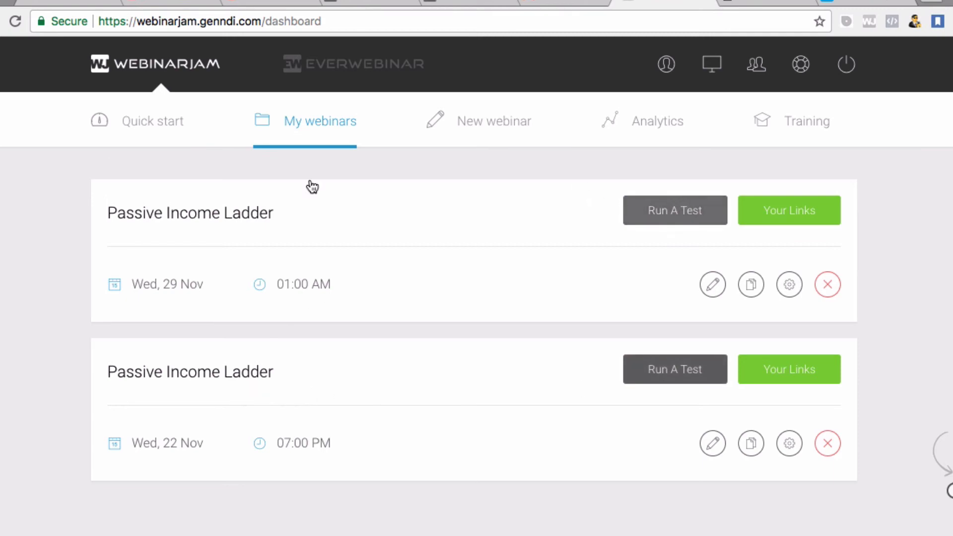
- Open the test for the Passive Income Ladder webinar of Wed, 29 Nov and copy its registration page link
left_click(692, 211)
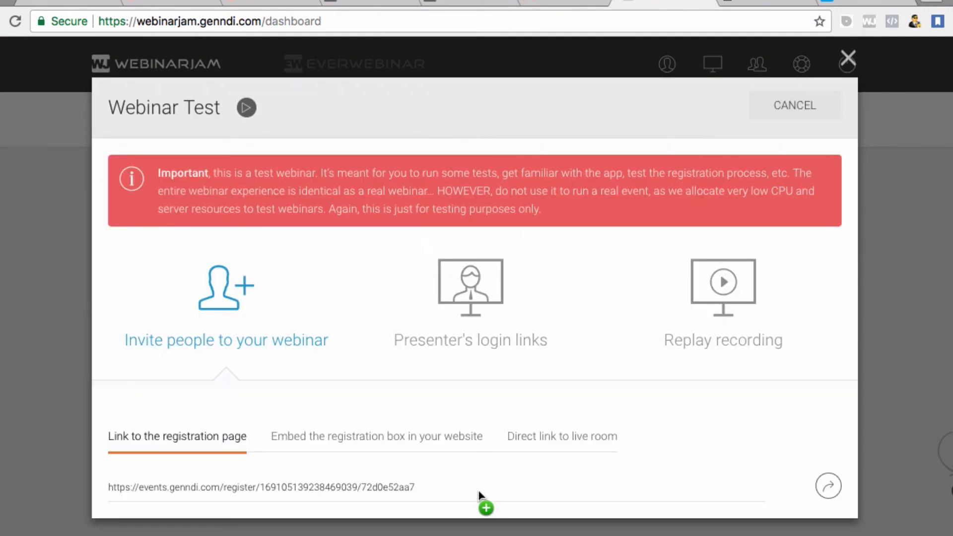
left_click_drag(479, 494, 93, 492)
right_click(147, 490)
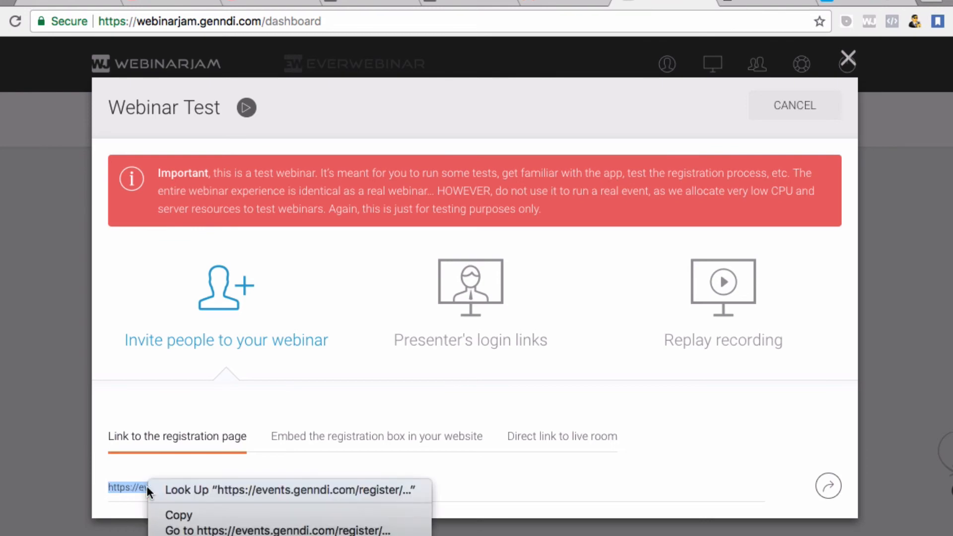
left_click(178, 515)
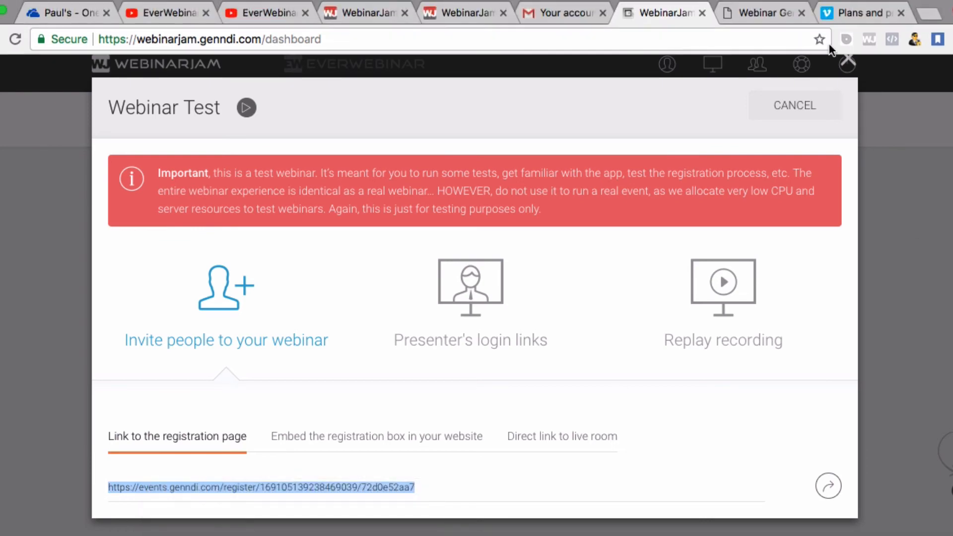
- Open the copied registration link in a new browser tab to view the webinar's registration page
left_click(927, 14)
right_click(67, 41)
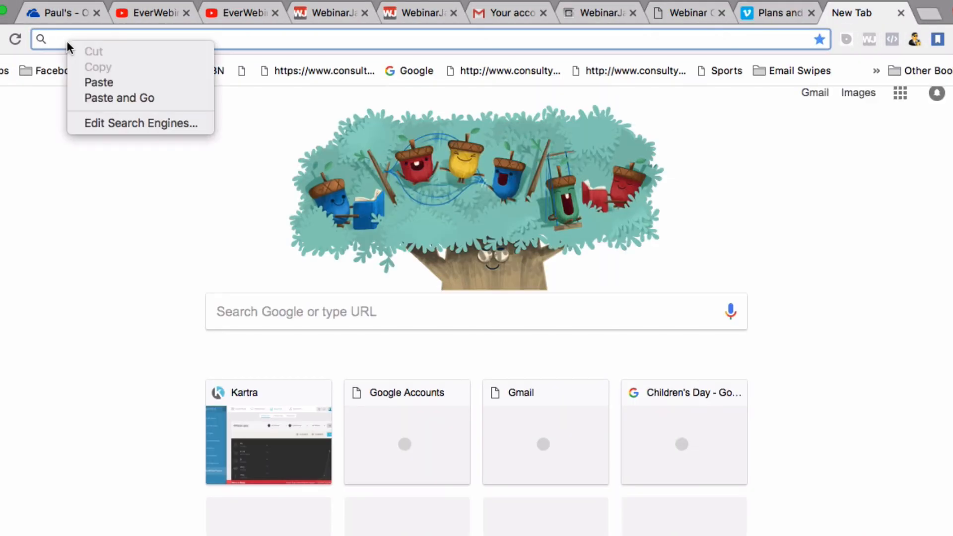
left_click(114, 82)
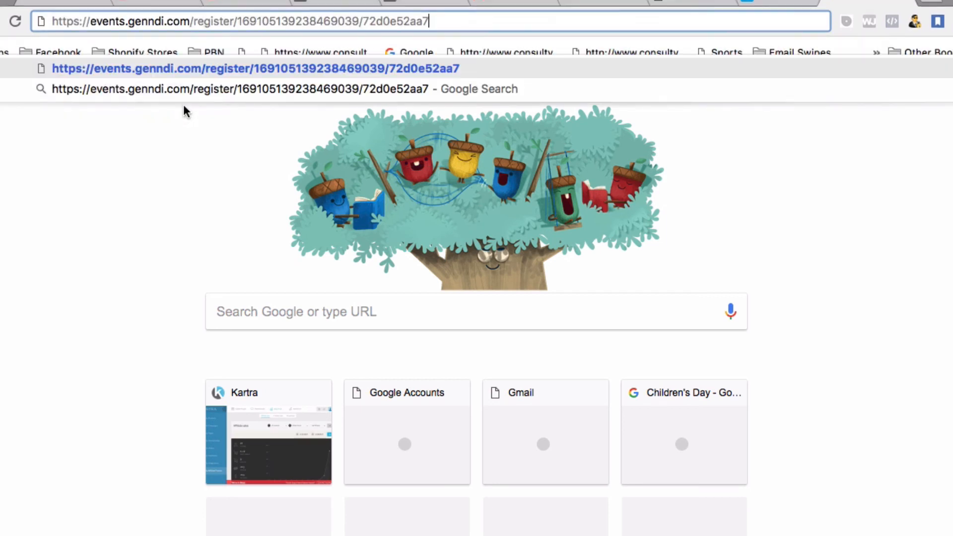
key("Return")
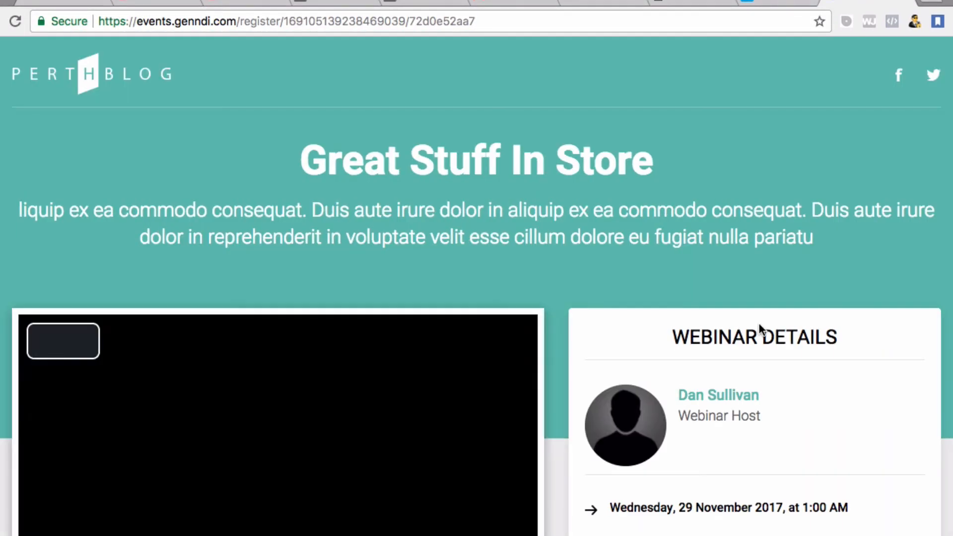
scroll(398, 268, "down", 1)
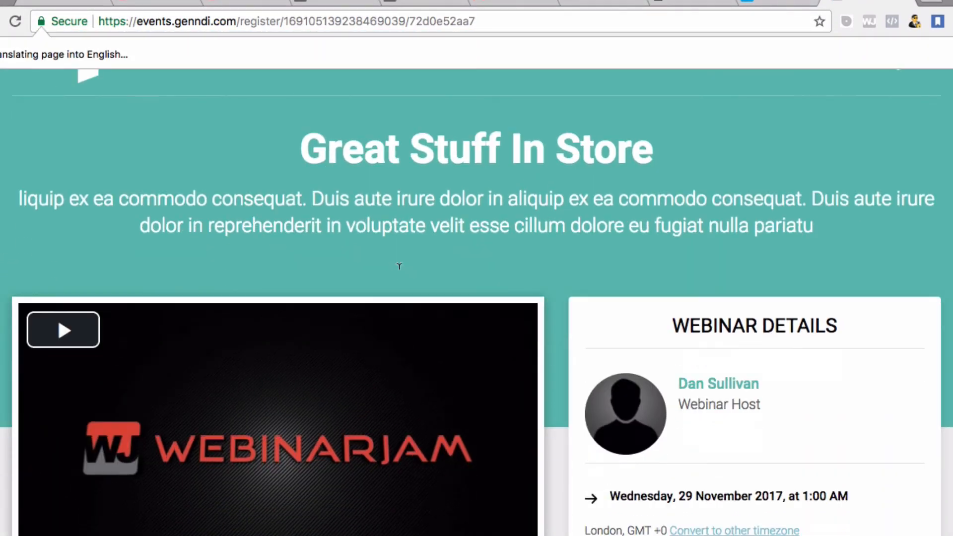
- Load the webinar's registration page again from the copied link
key("super+Left")
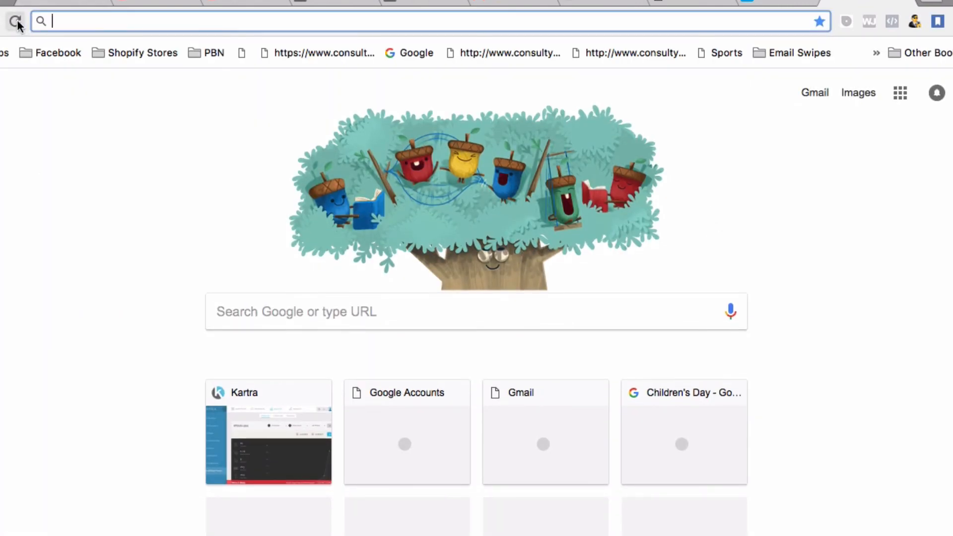
right_click(135, 18)
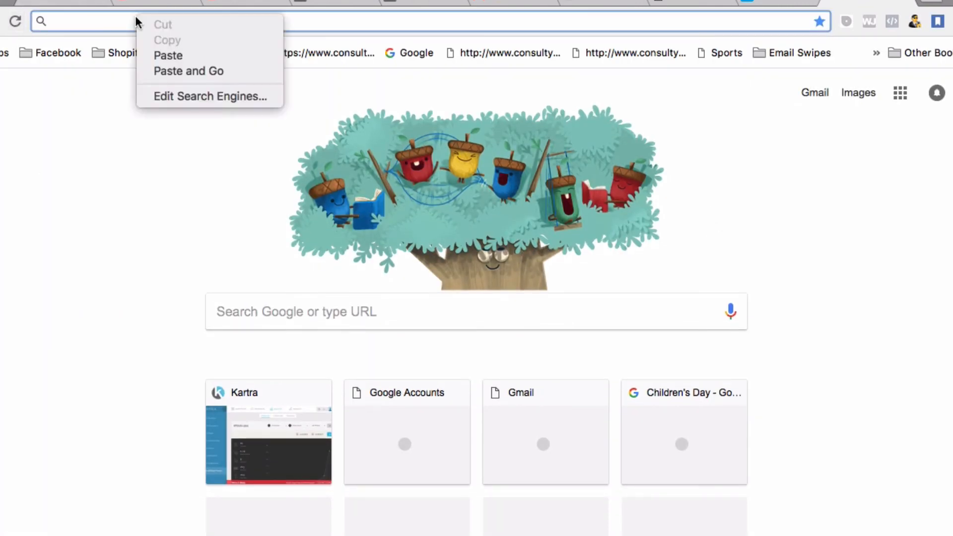
left_click(160, 49)
key("Return")
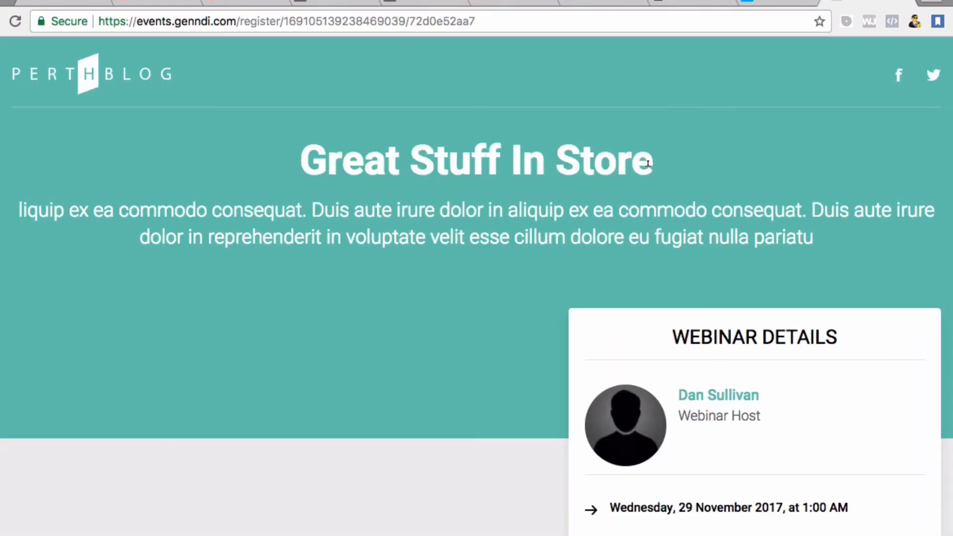
- Look through the registration page's headline, video, bullet points and webinar details with the countdown
scroll(531, 223, "down", 10)
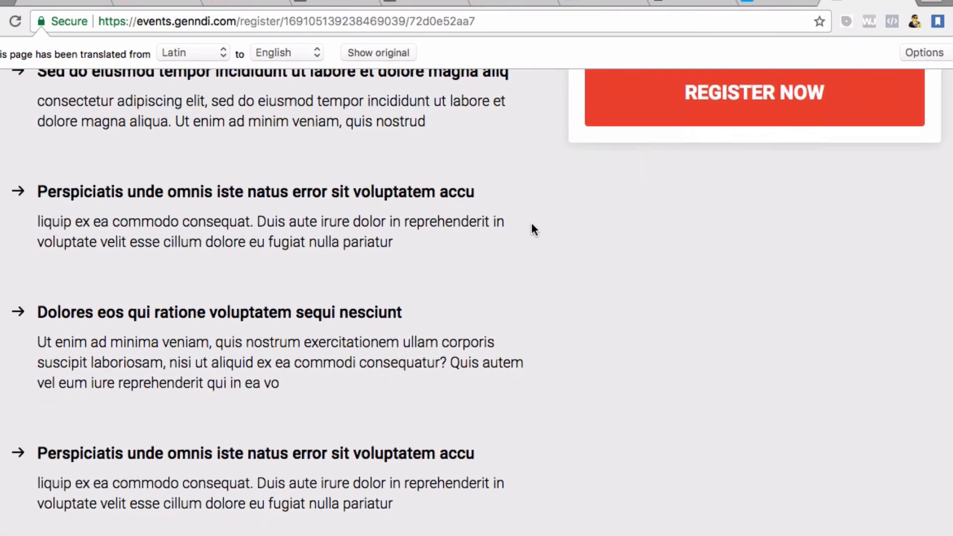
scroll(531, 224, "up", 10)
scroll(23, 234, "down", 1)
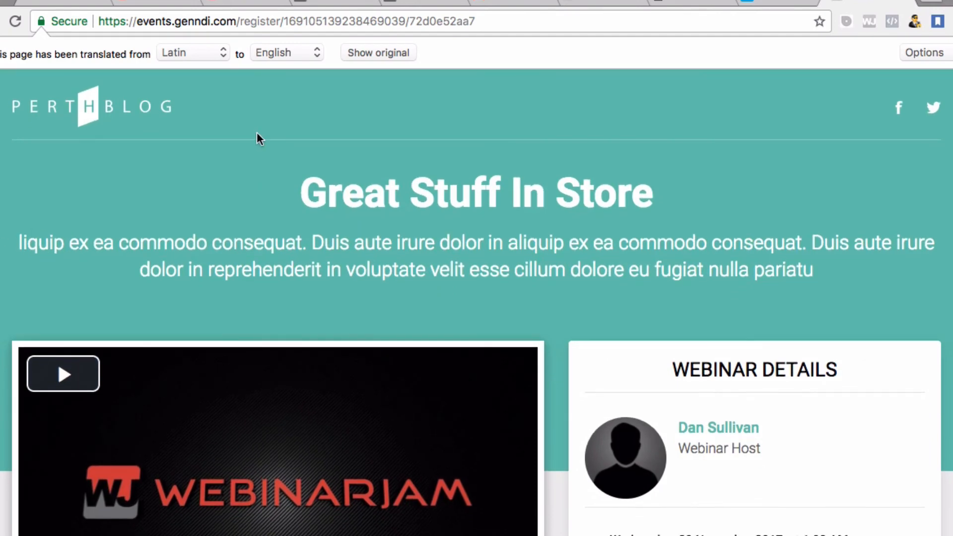
scroll(257, 133, "down", 10)
scroll(257, 133, "up", 7)
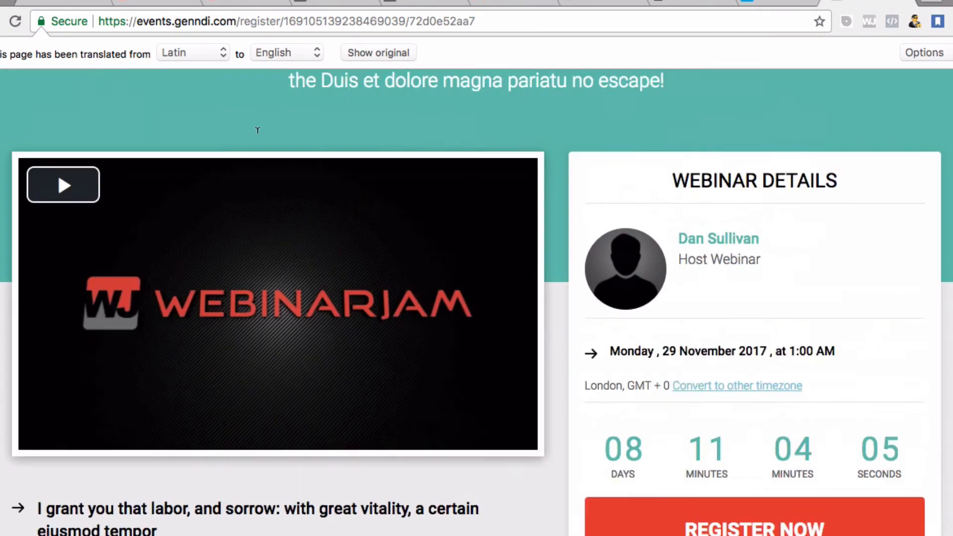
scroll(268, 144, "up", 4)
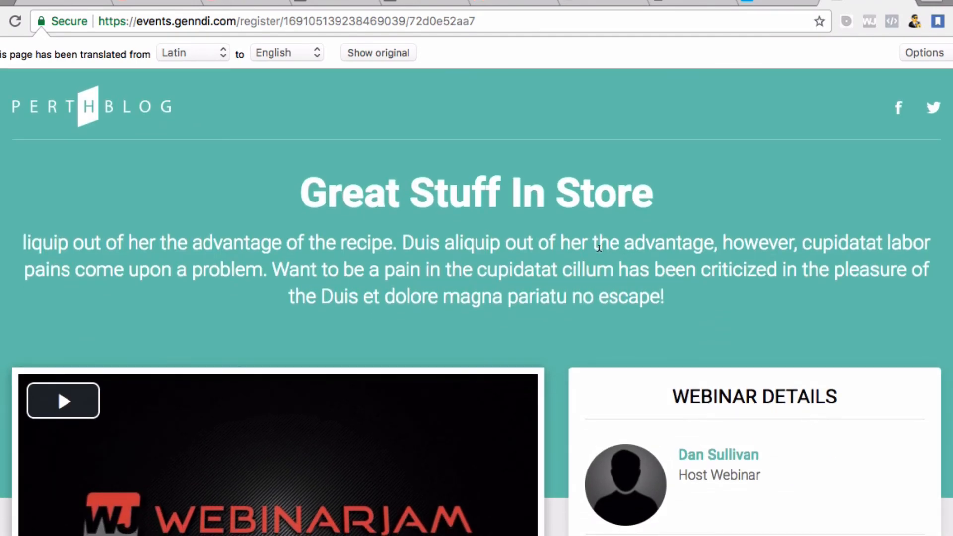
scroll(460, 257, "down", 9)
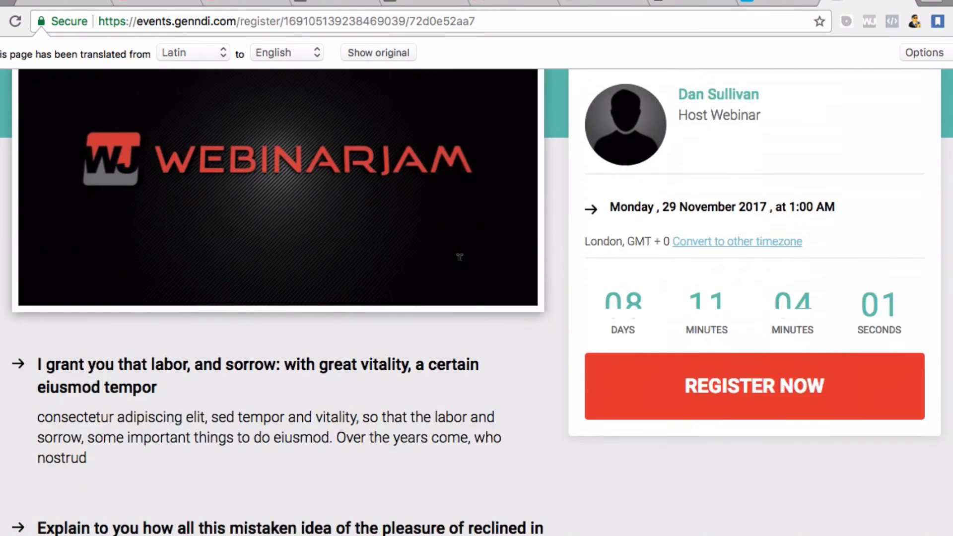
scroll(457, 262, "up", 10)
scroll(450, 260, "down", 15)
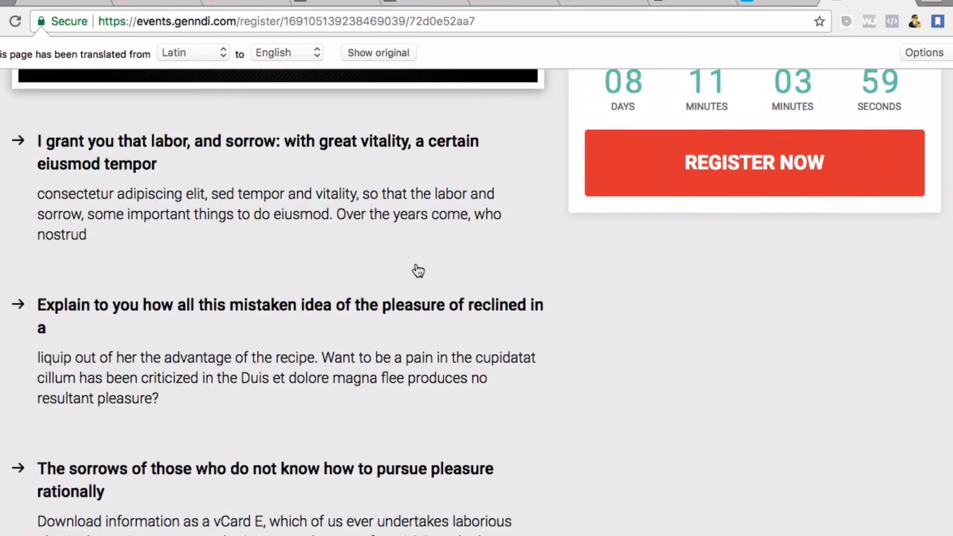
scroll(413, 265, "up", 15)
scroll(409, 261, "down", 6)
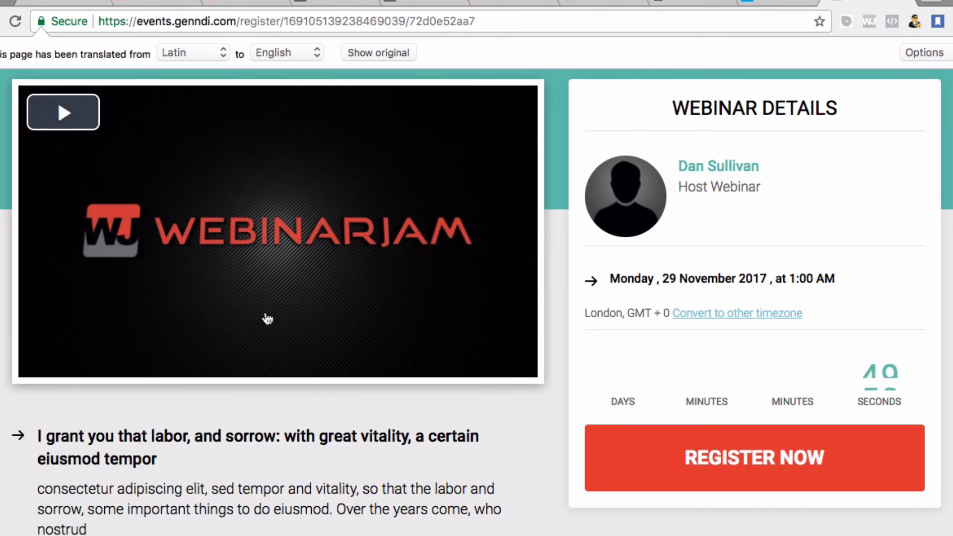
scroll(179, 365, "down", 2)
scroll(213, 349, "down", 5)
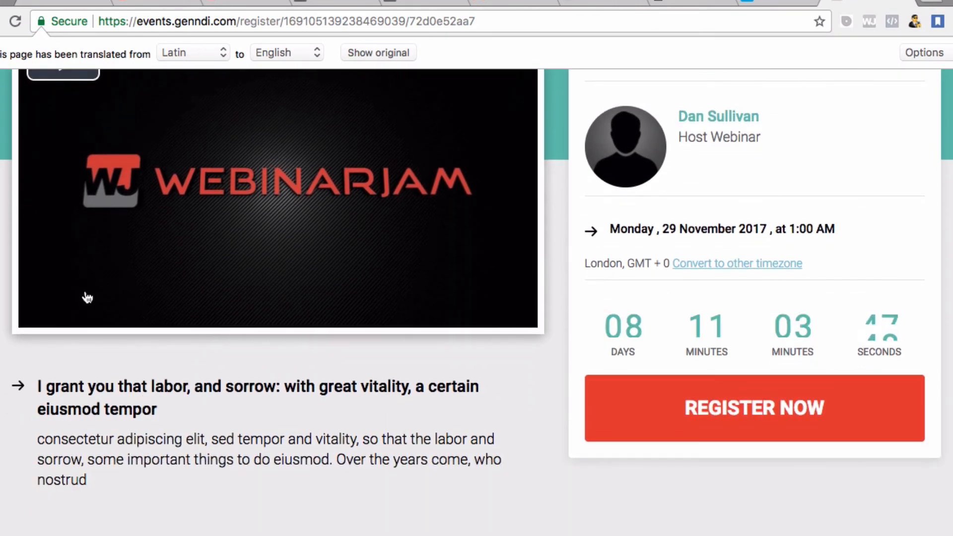
- Register for the webinar on Wednesday, 29 November 2017 at 01:00 am, entering the attendee's first name and email address
left_click(689, 229)
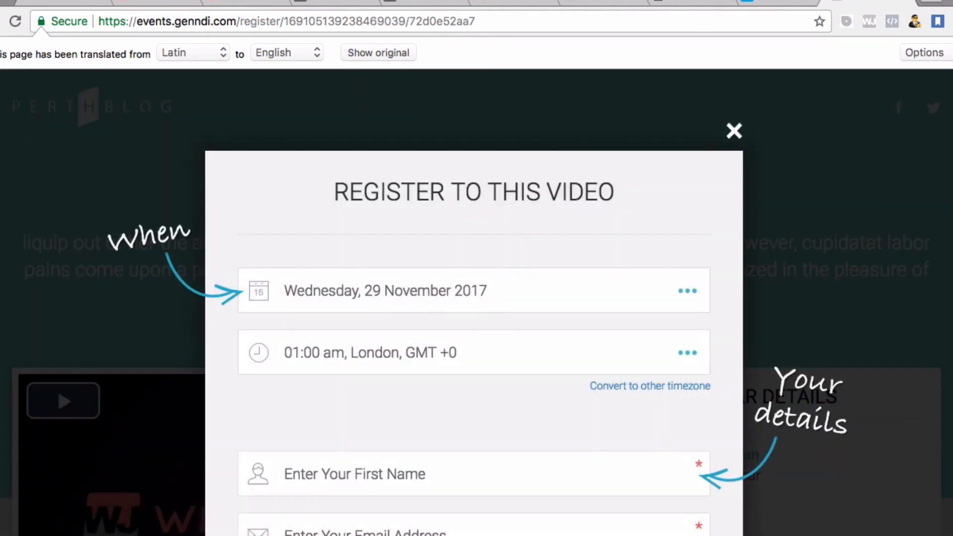
left_click(384, 477)
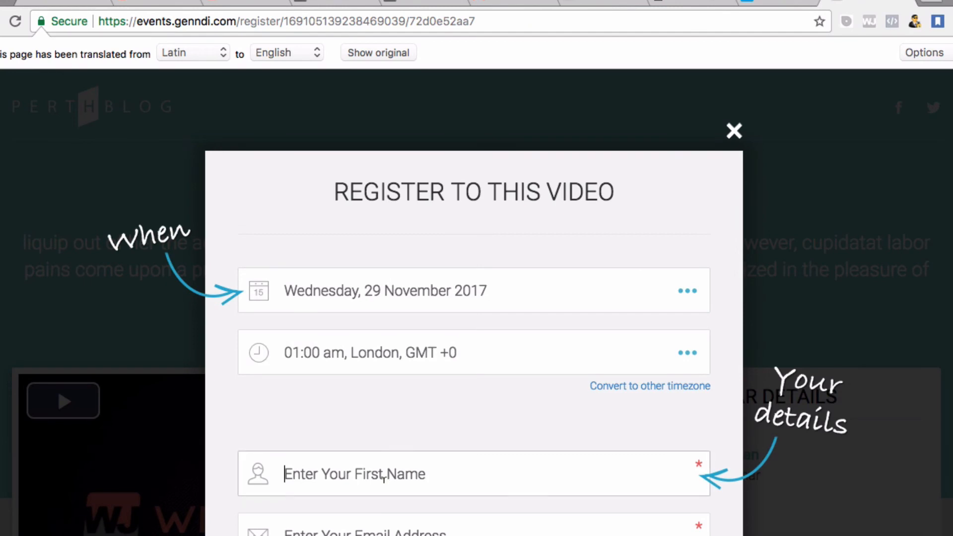
type("Paul")
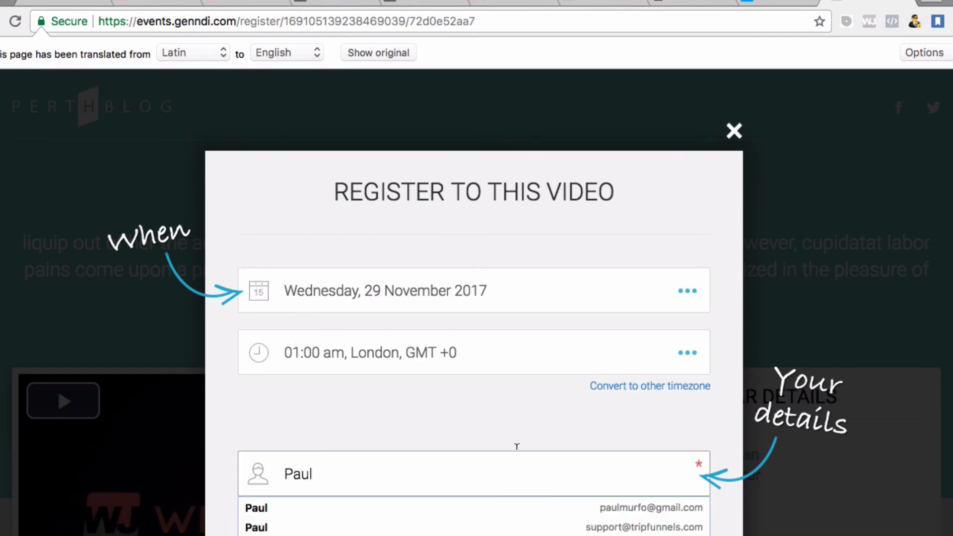
left_click(512, 433)
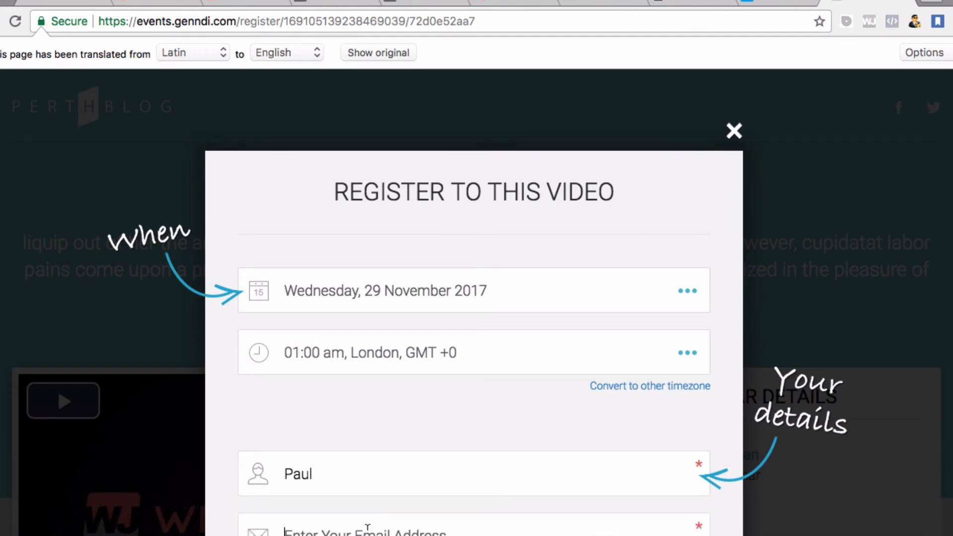
left_click(367, 527)
type("p")
key("Down")
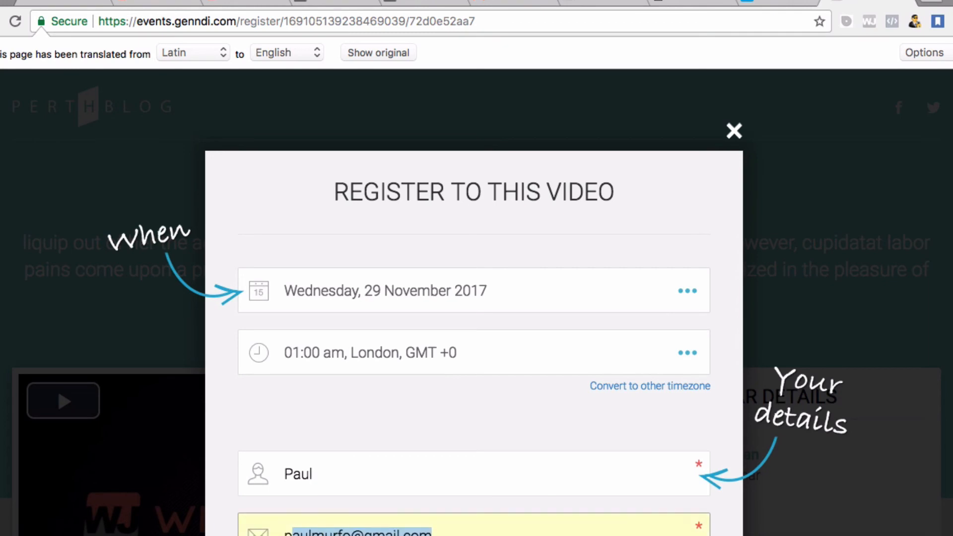
key("Return")
scroll(638, 436, "down", 3)
left_click(518, 516)
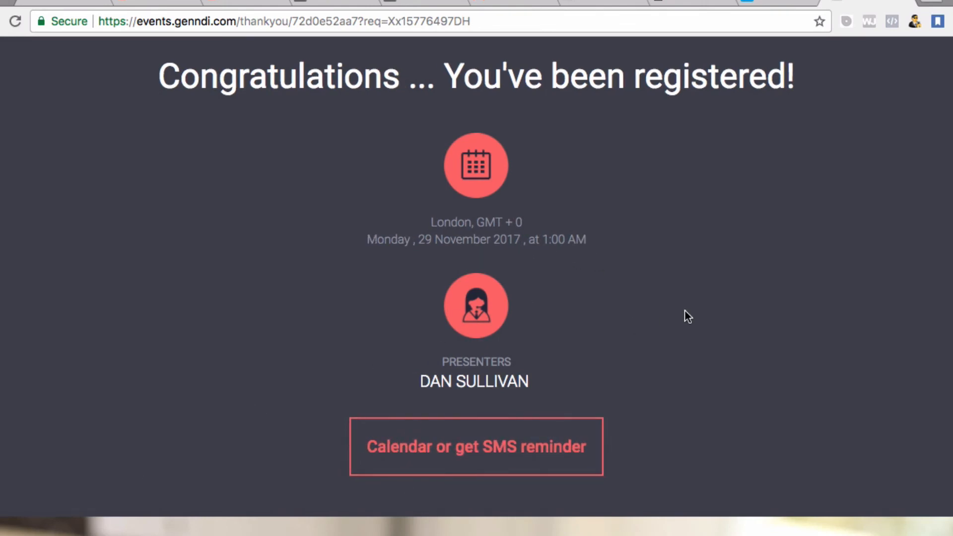
- Examine the calendar and SMS reminder options, then look over the rest of the thank-you page
left_click(480, 455)
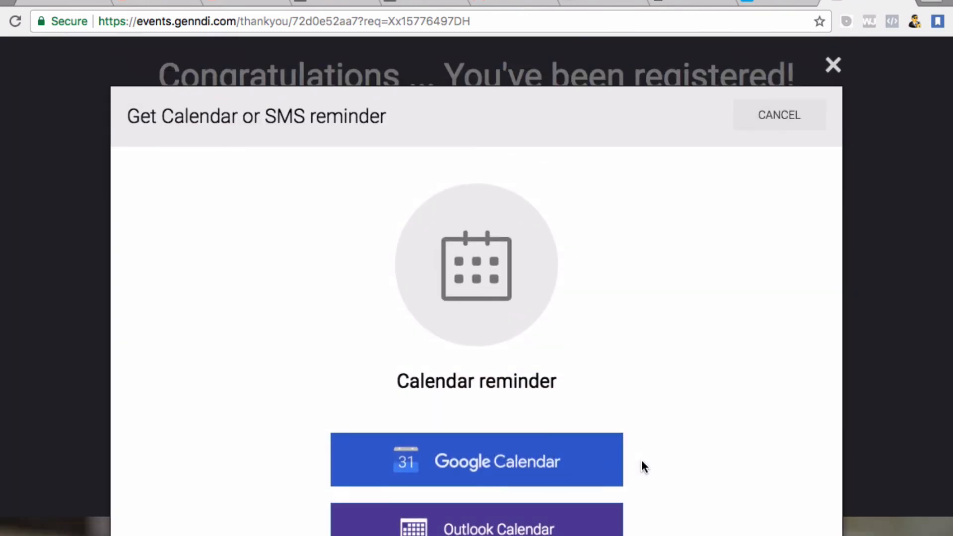
left_click(829, 75)
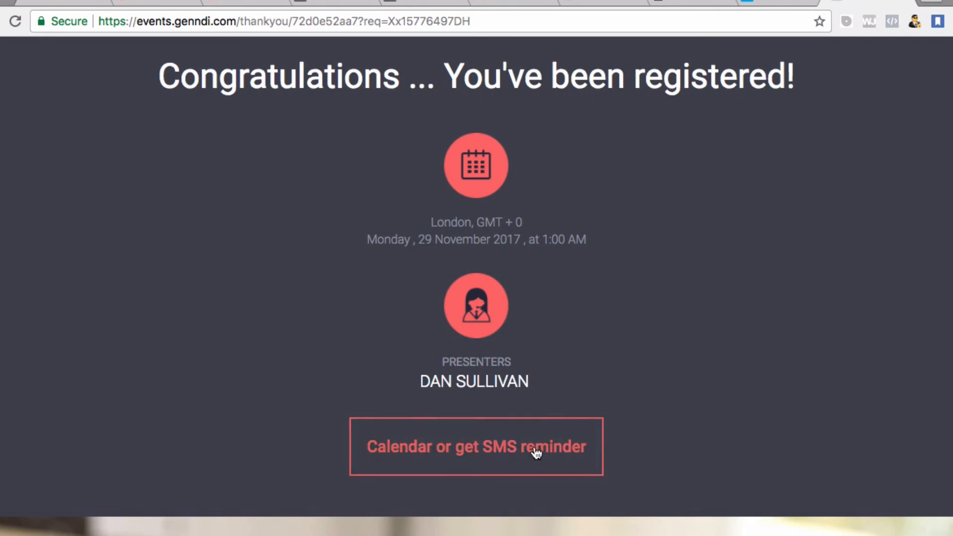
left_click(523, 458)
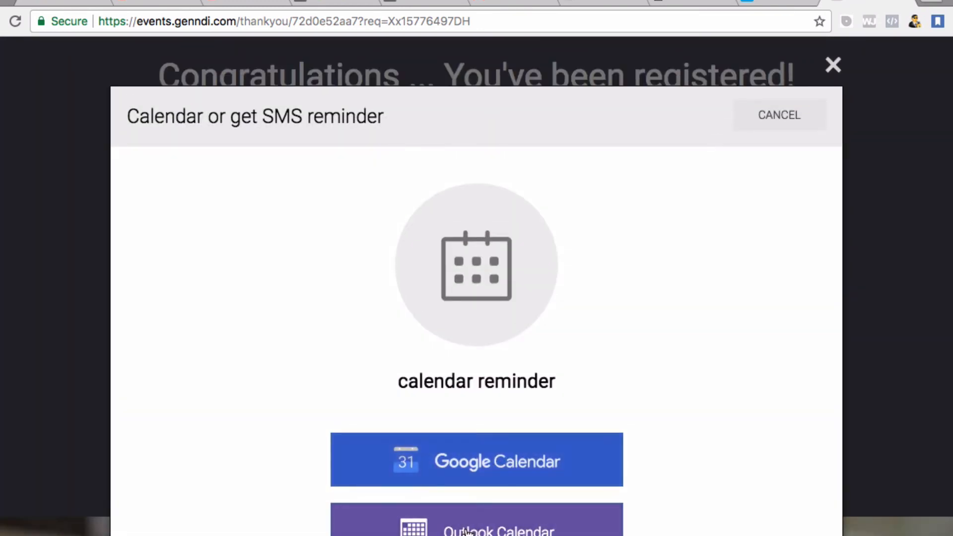
left_click(832, 67)
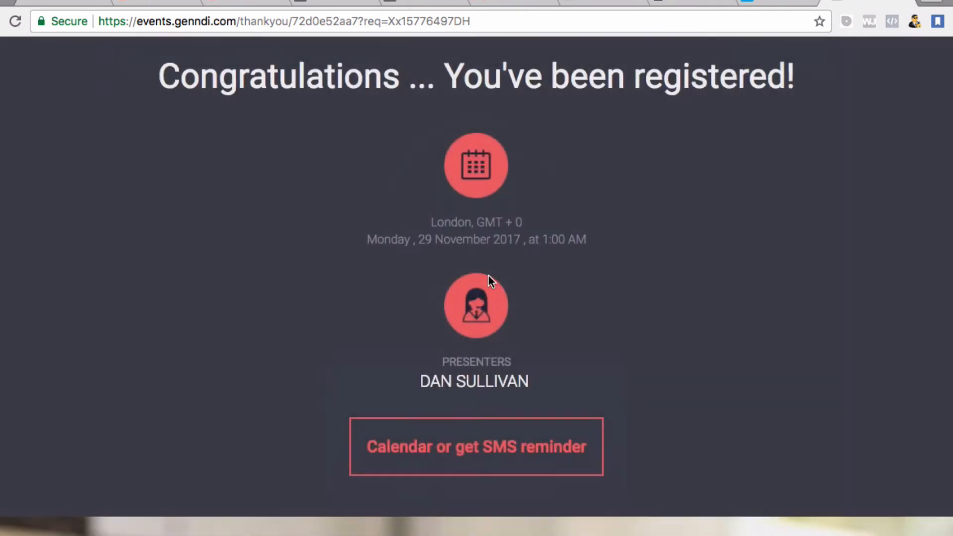
scroll(603, 237, "down", 5)
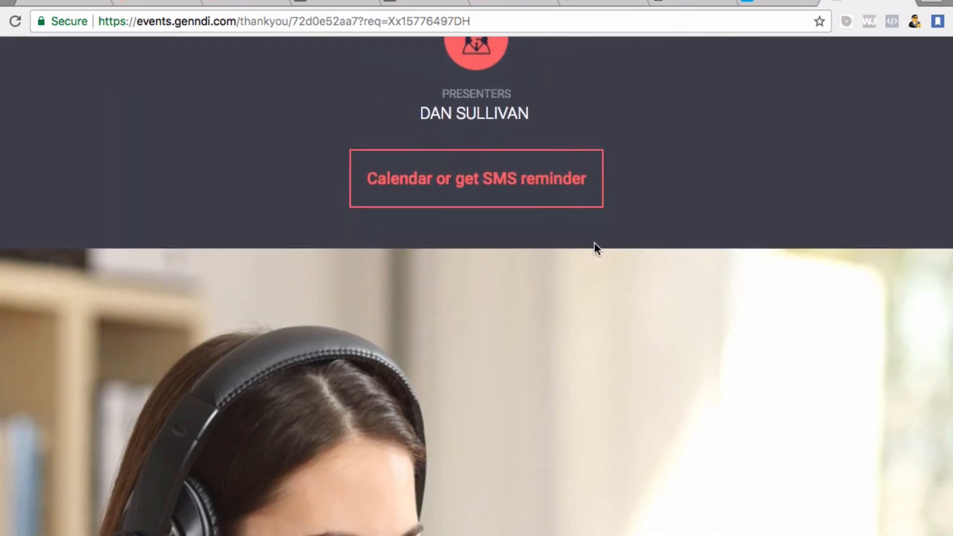
scroll(593, 244, "up", 5)
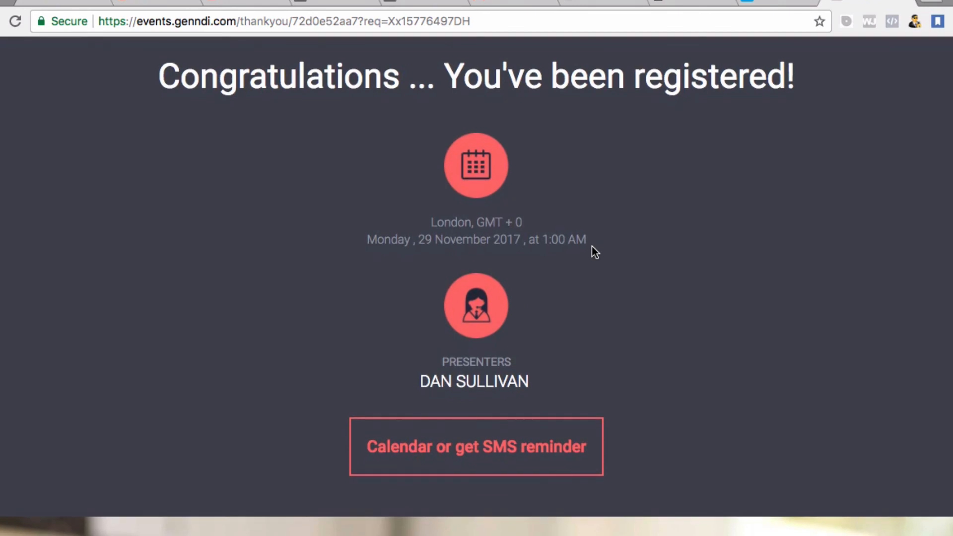
- Return to the Webinar Test window on the WebinarJam dashboard and copy the direct link to the live room
left_click(769, 2)
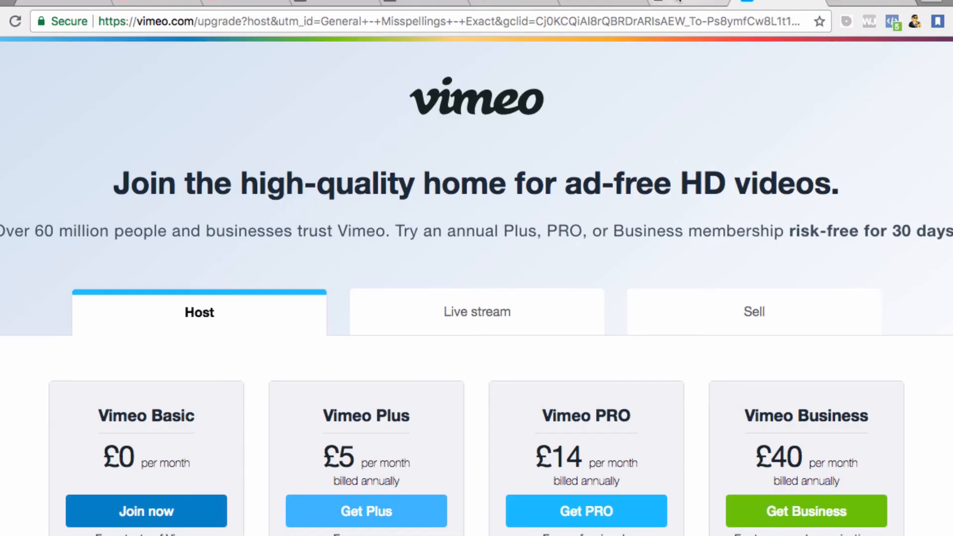
left_click(679, 2)
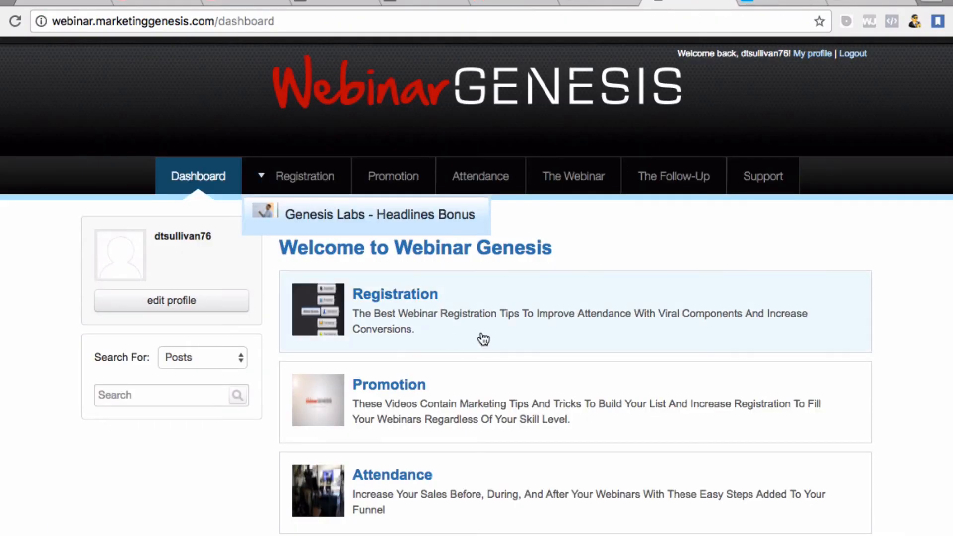
left_click(603, 4)
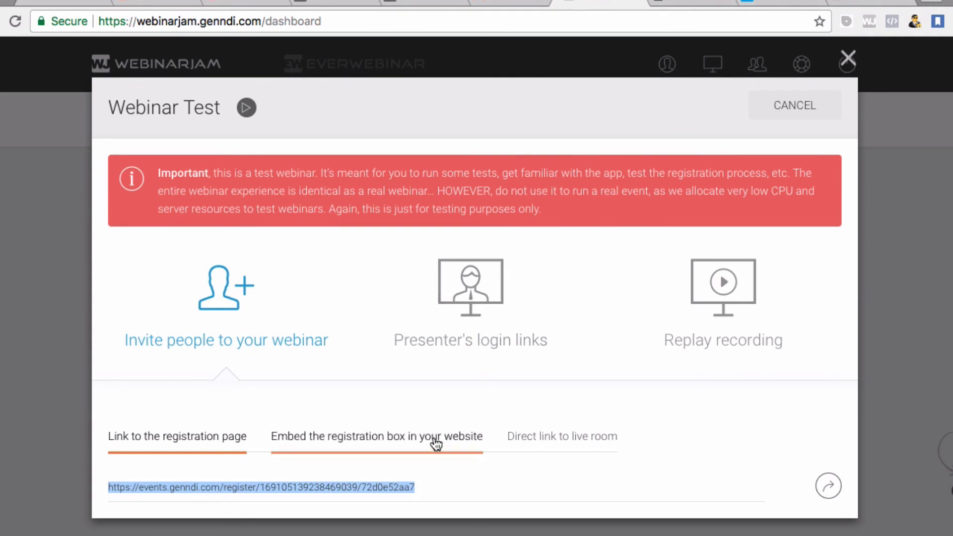
left_click(606, 437)
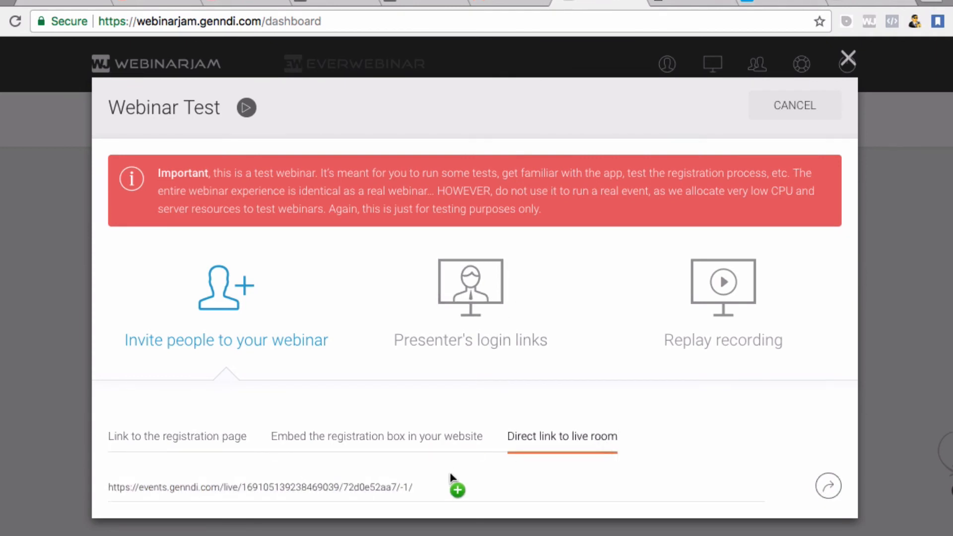
left_click(268, 502)
right_click(382, 492)
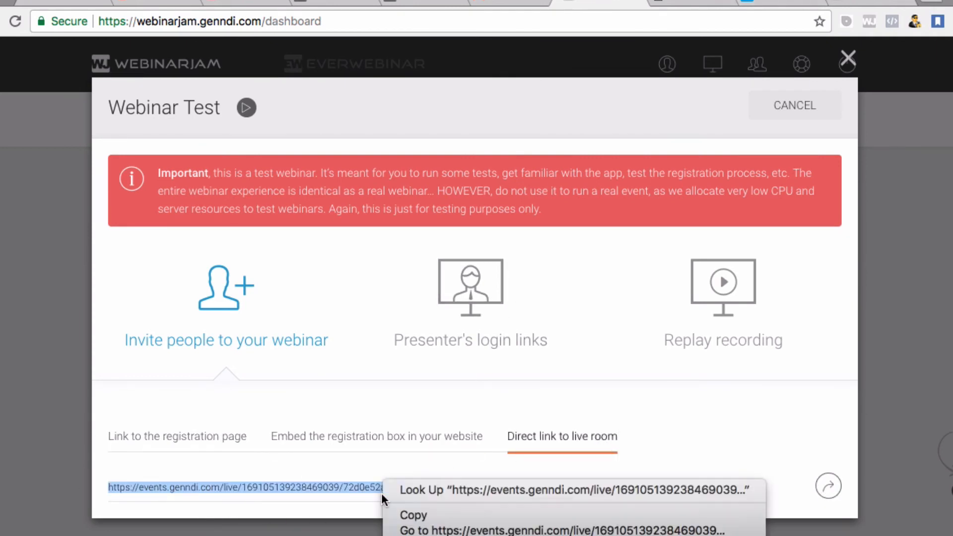
left_click(413, 515)
- Open the copied live room link in a new browser tab
key("super+t")
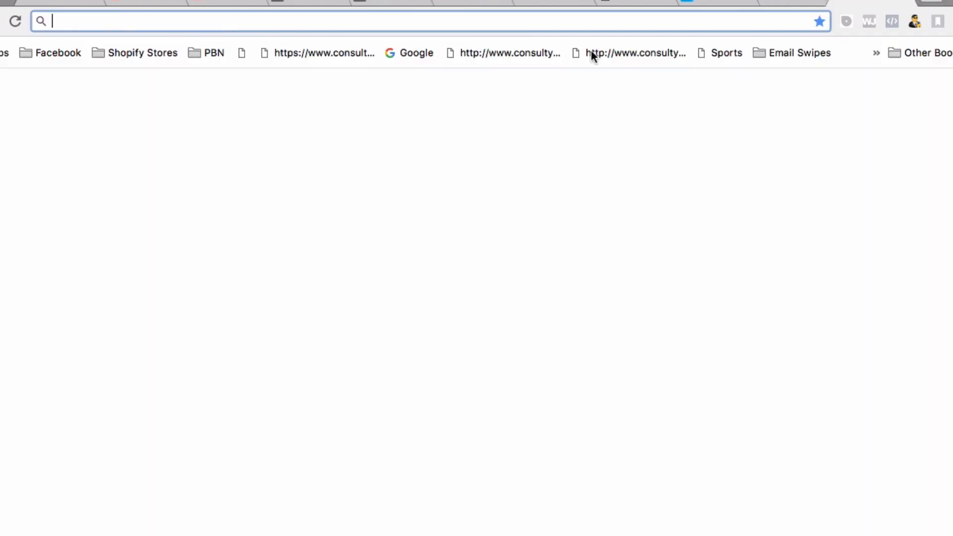
right_click(99, 29)
left_click(106, 62)
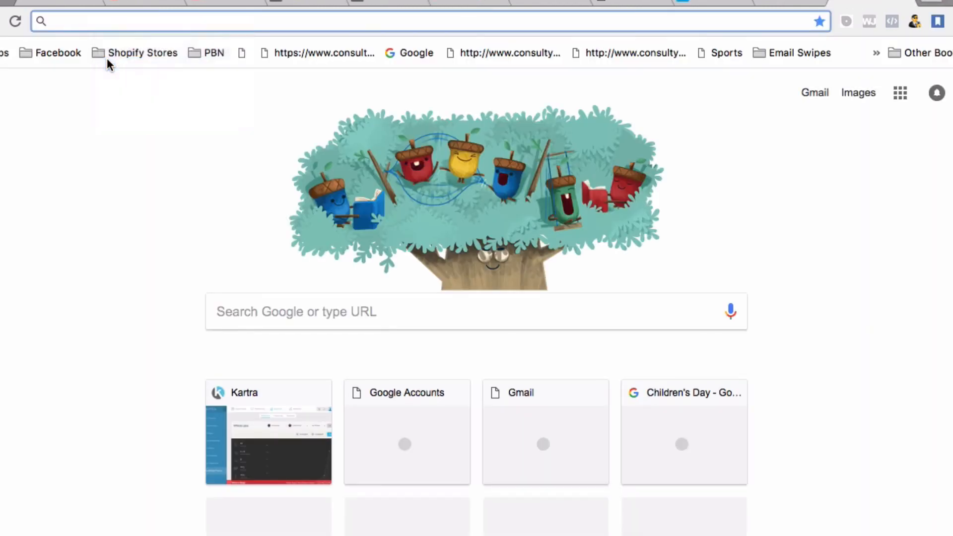
key("Return")
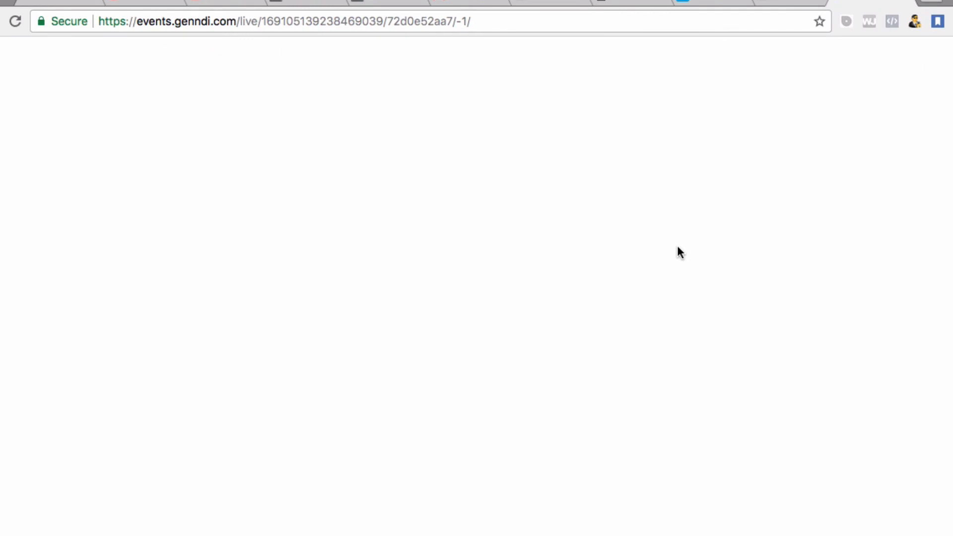
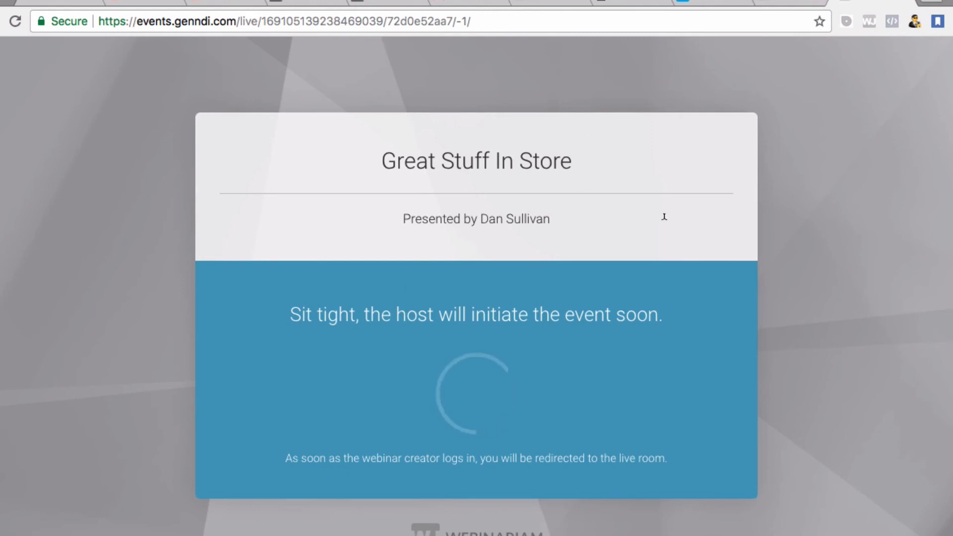
- Close the live room page and return to the registration thank-you page
left_click(903, 2)
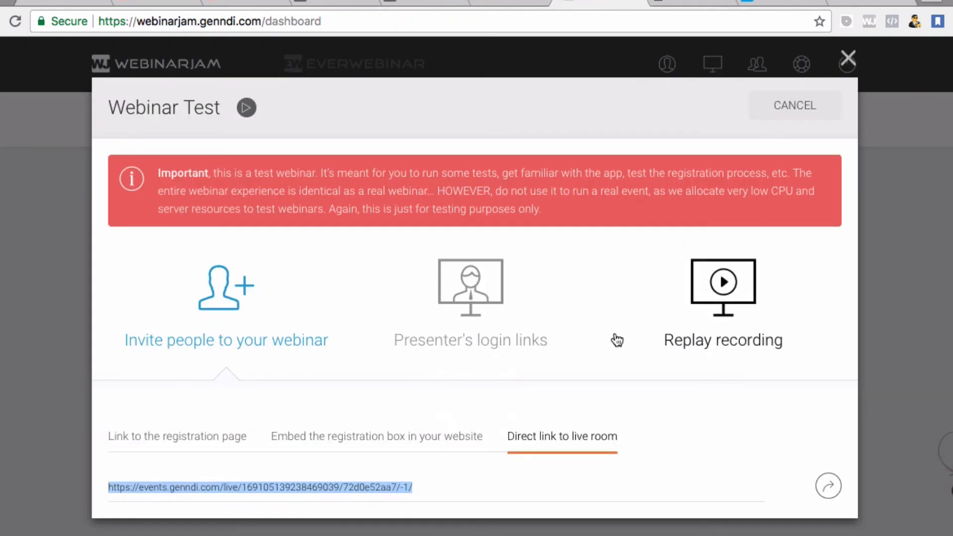
left_click(680, 2)
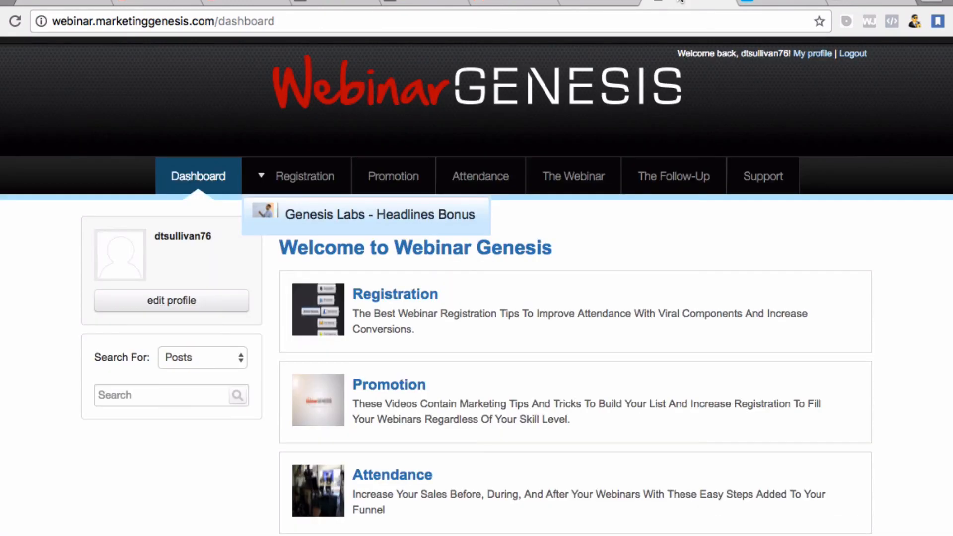
key("ctrl+Tab")
key("ctrl+Tab")
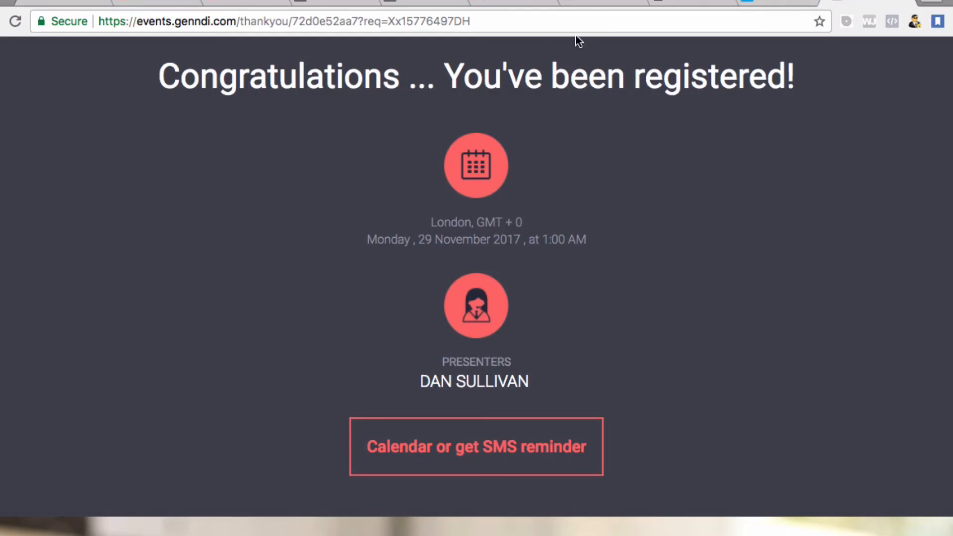
- Switch to Gmail, change to the attendee's account, and read the webinar confirmation email and its details
left_click(510, 2)
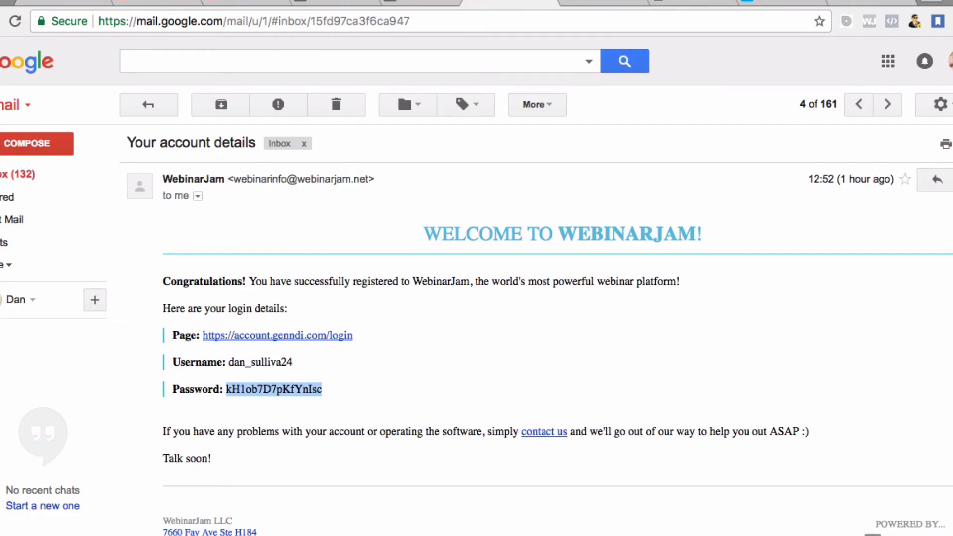
left_click(951, 61)
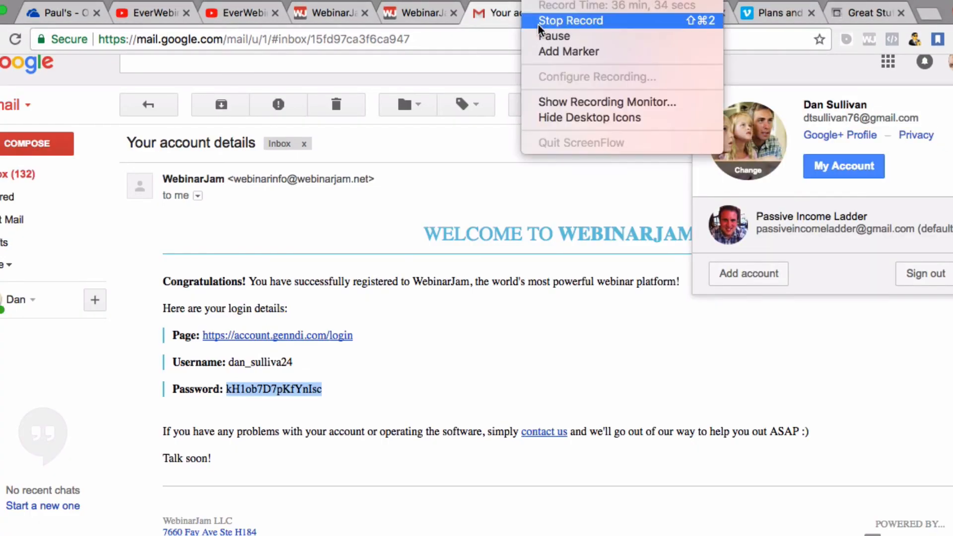
left_click(544, 34)
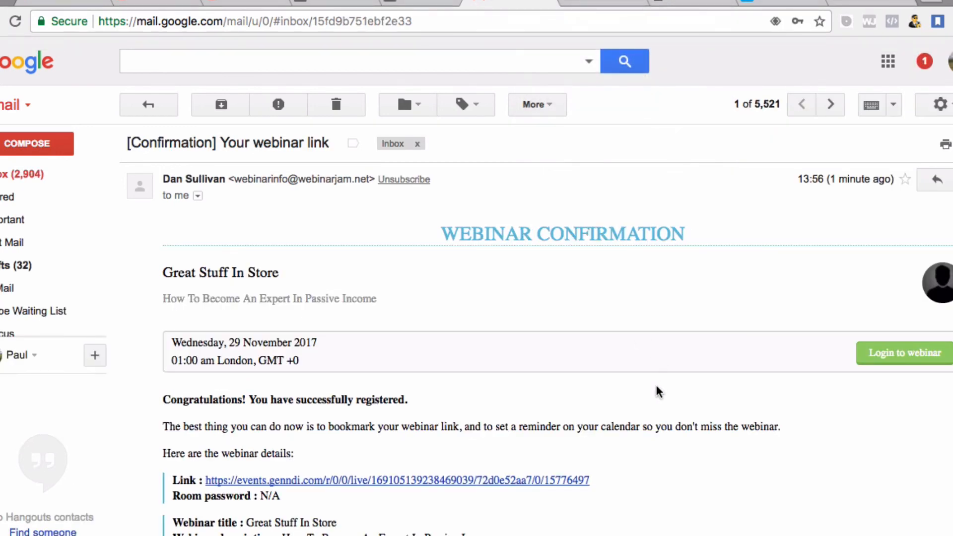
scroll(614, 389, "down", 5)
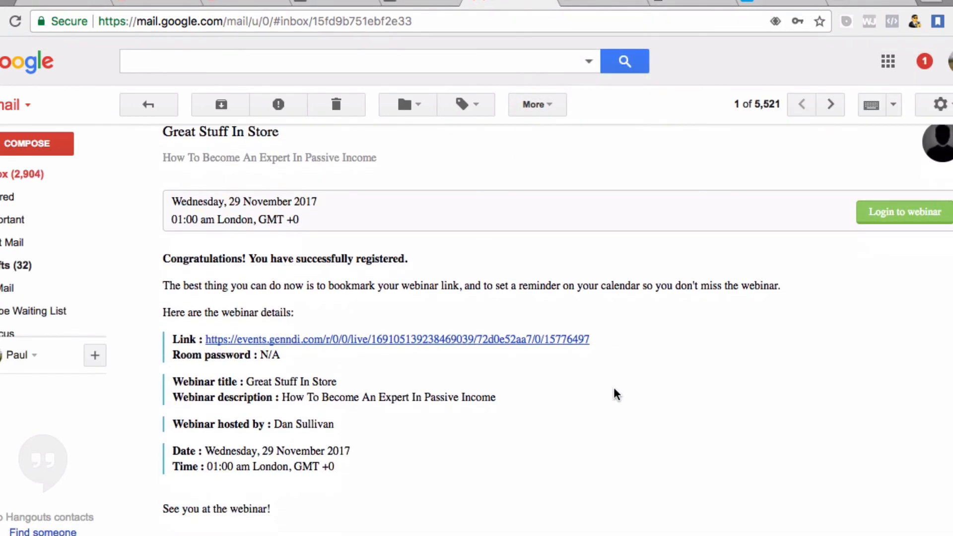
scroll(613, 389, "up", 3)
scroll(614, 389, "down", 2)
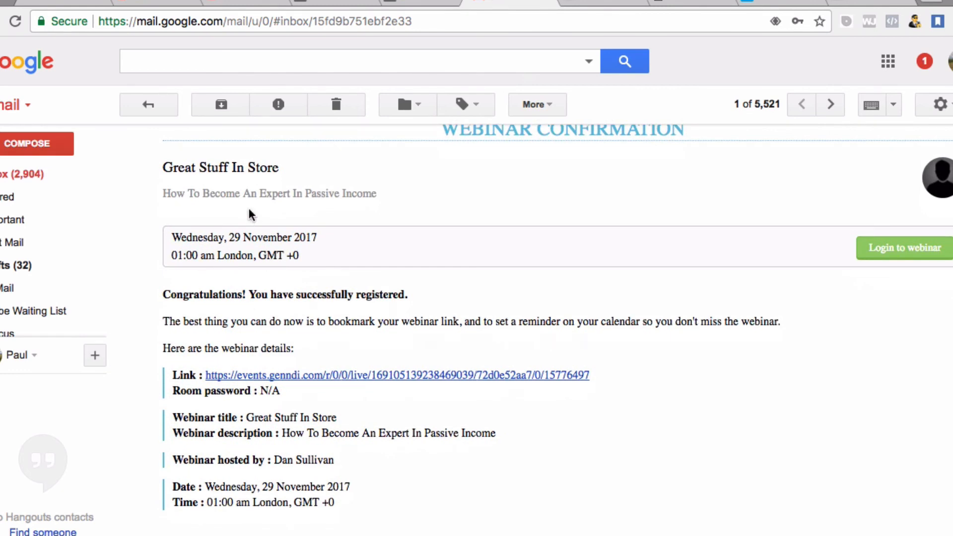
- Open the webinar link from the confirmation email and examine the live room waiting page's countdown, video and host details
left_click(386, 384)
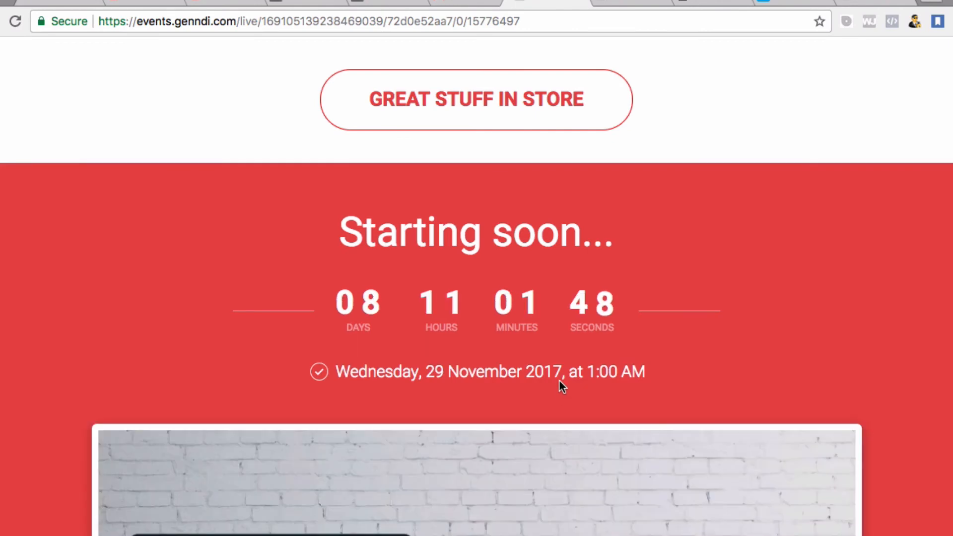
scroll(559, 379, "down", 6)
scroll(559, 376, "down", 3)
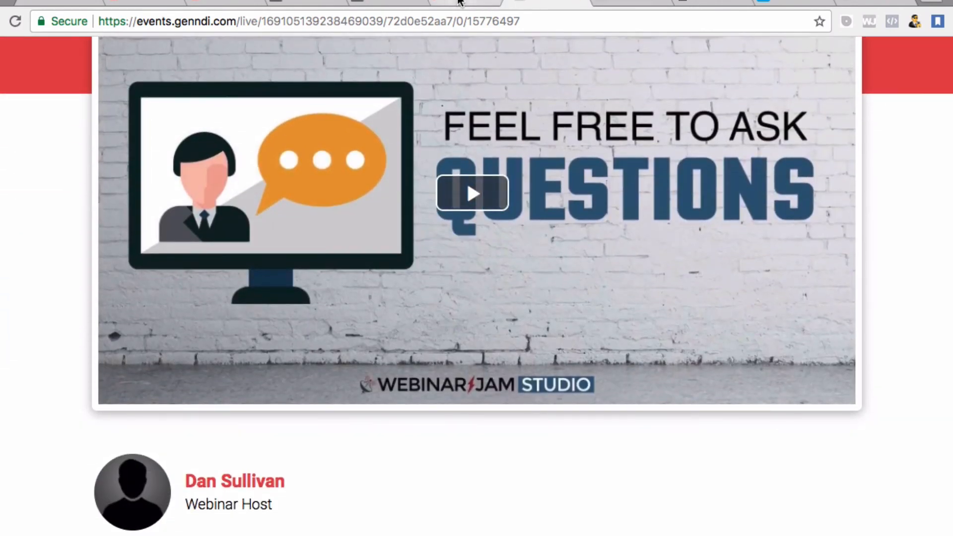
left_click(467, 3)
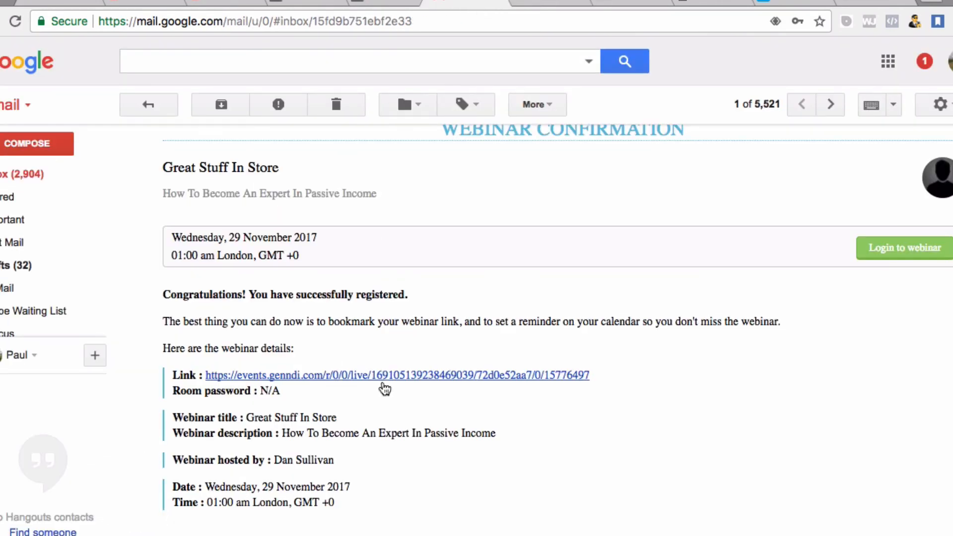
left_click(546, 3)
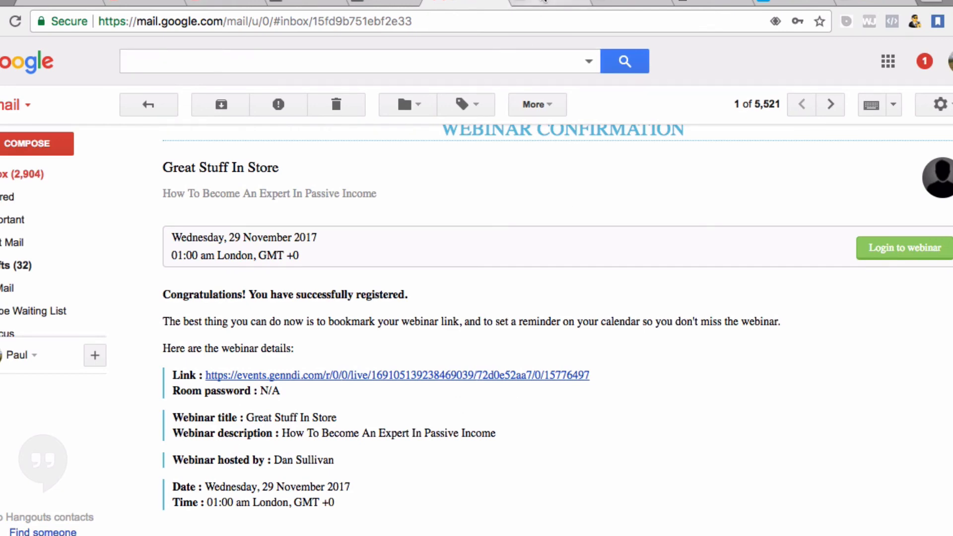
scroll(521, 342, "up", 6)
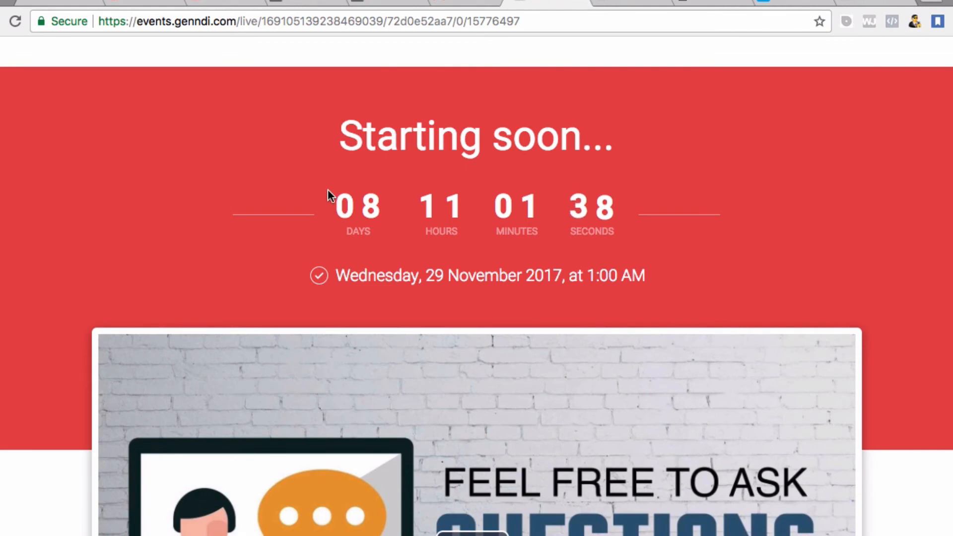
left_click_drag(327, 189, 624, 246)
left_click(647, 227)
- Look through the open browser pages for the WebinarJam members dashboard
left_click(873, 3)
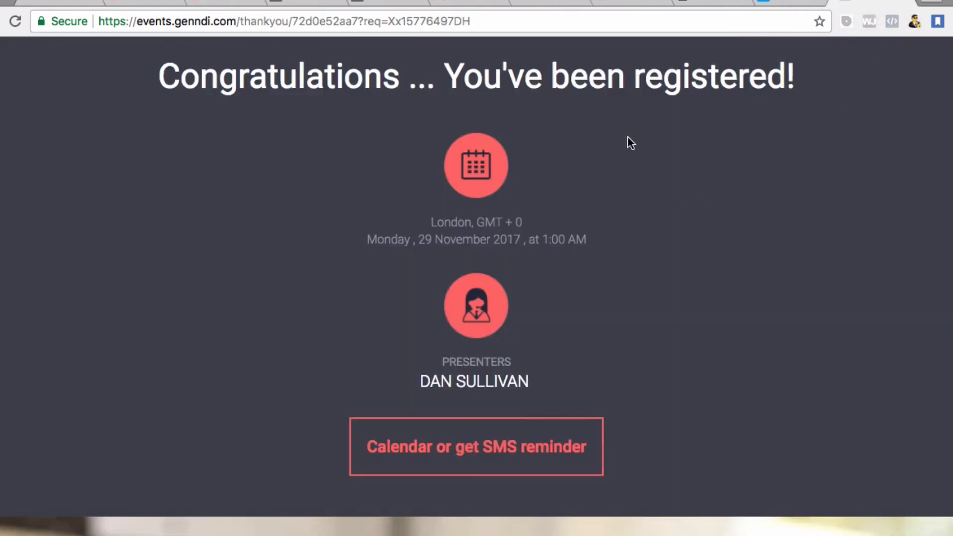
left_click(699, 2)
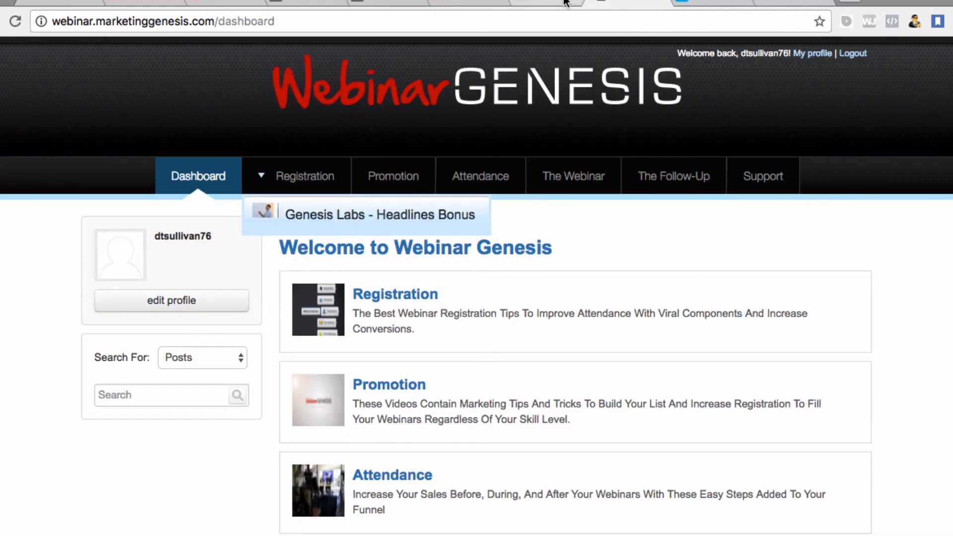
left_click(542, 3)
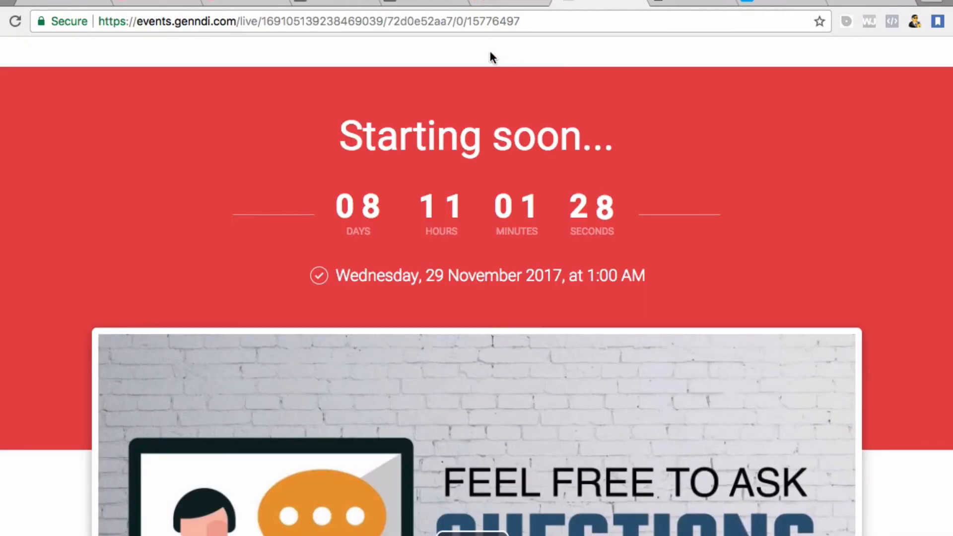
left_click(415, 2)
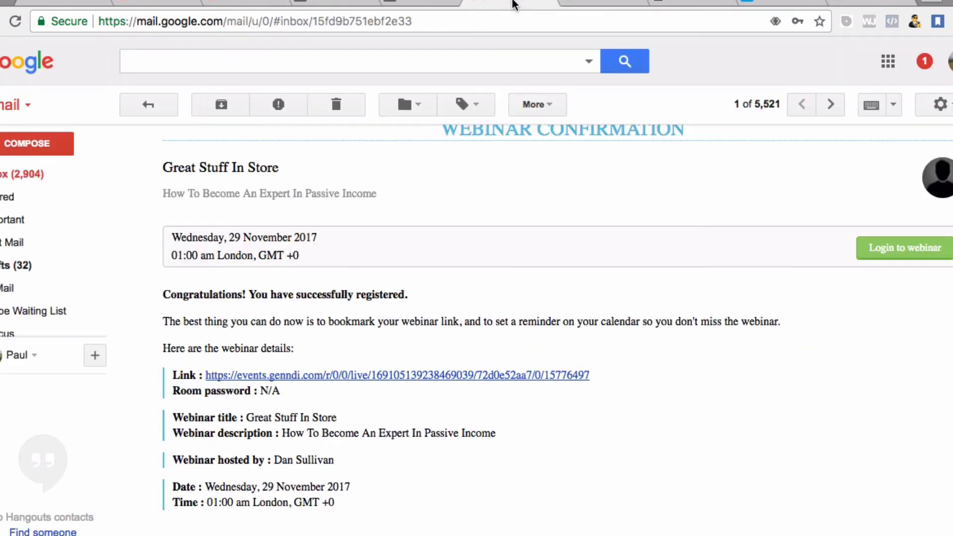
left_click(514, 3)
left_click(318, 3)
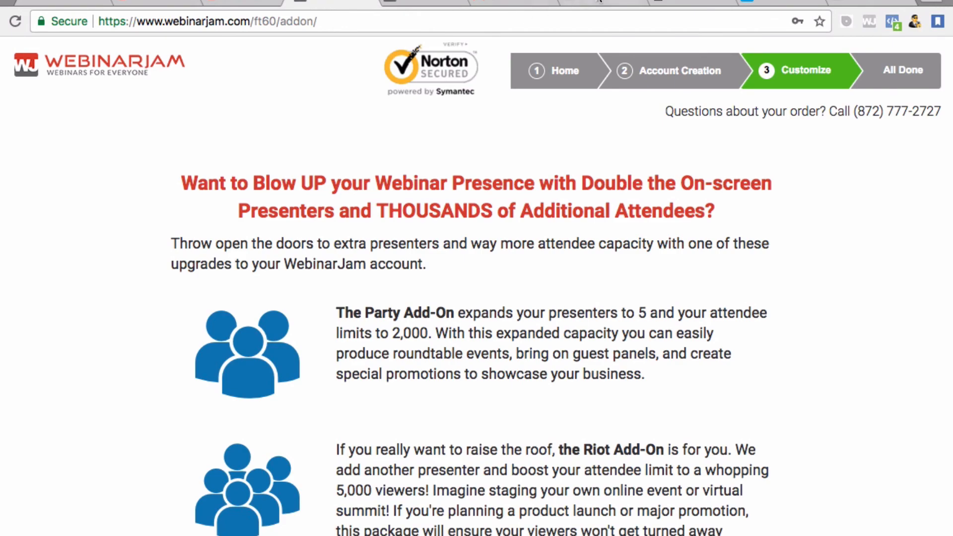
left_click(601, 3)
left_click(705, 3)
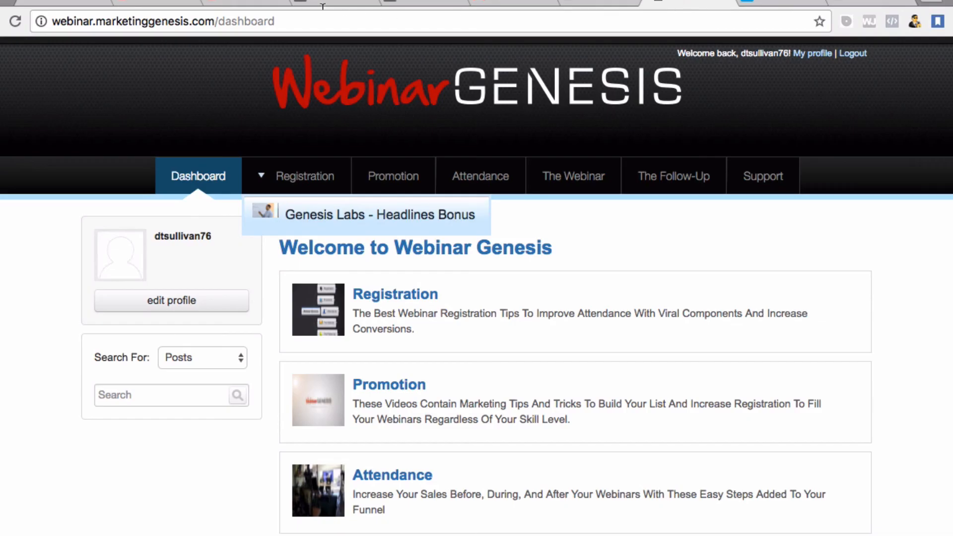
left_click(315, 4)
left_click(433, 2)
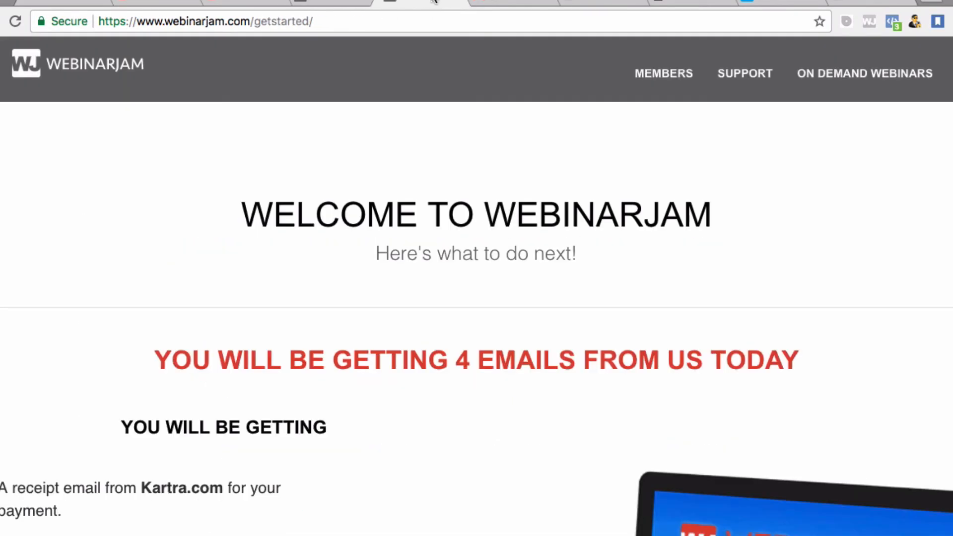
left_click(514, 2)
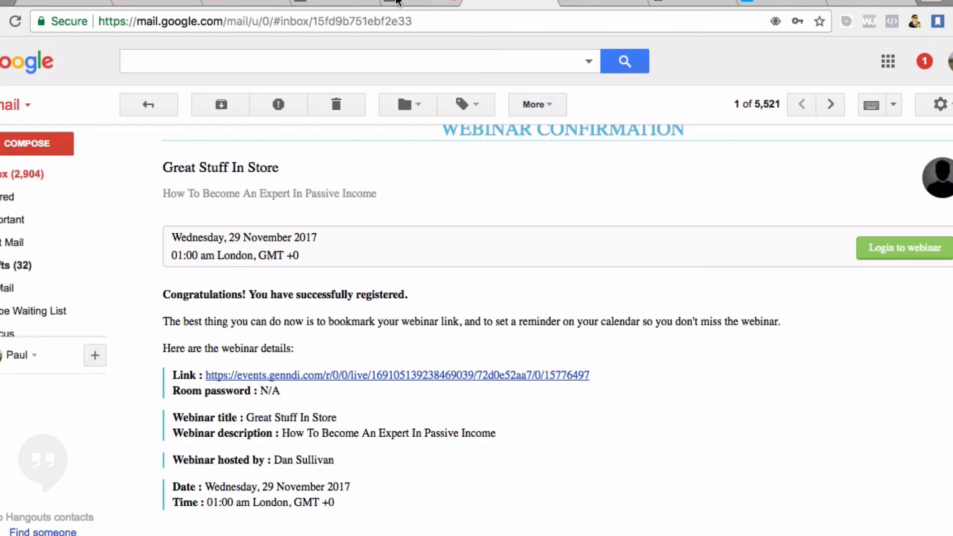
left_click(598, 4)
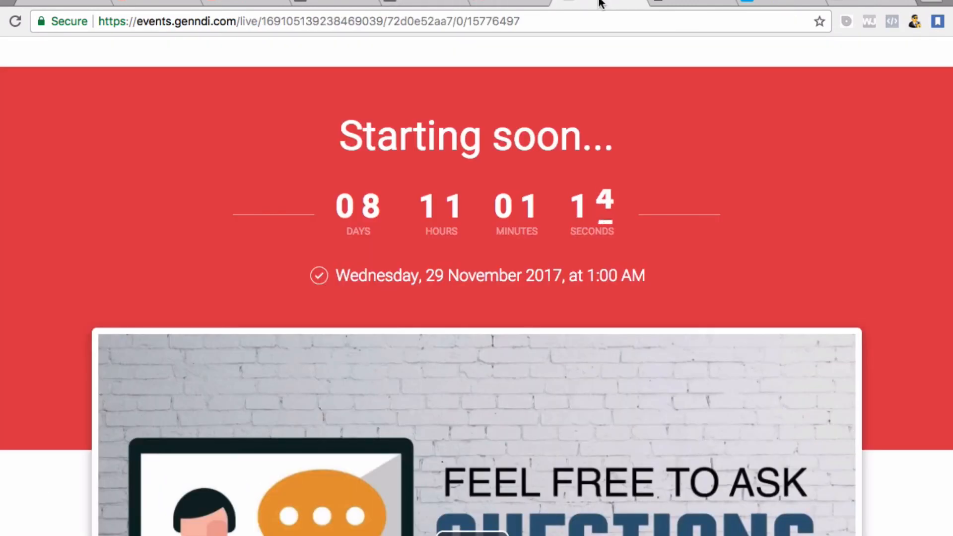
left_click(679, 2)
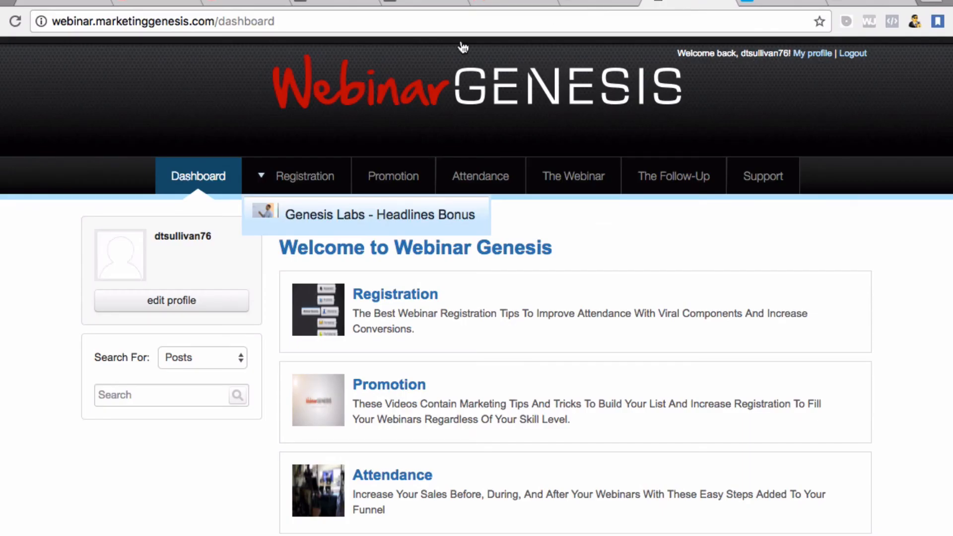
- Close the Vimeo plans page and the WebinarJam add-on offer page, and switch to the Webinar Genesis dashboard
left_click(783, 3)
left_click(810, 2)
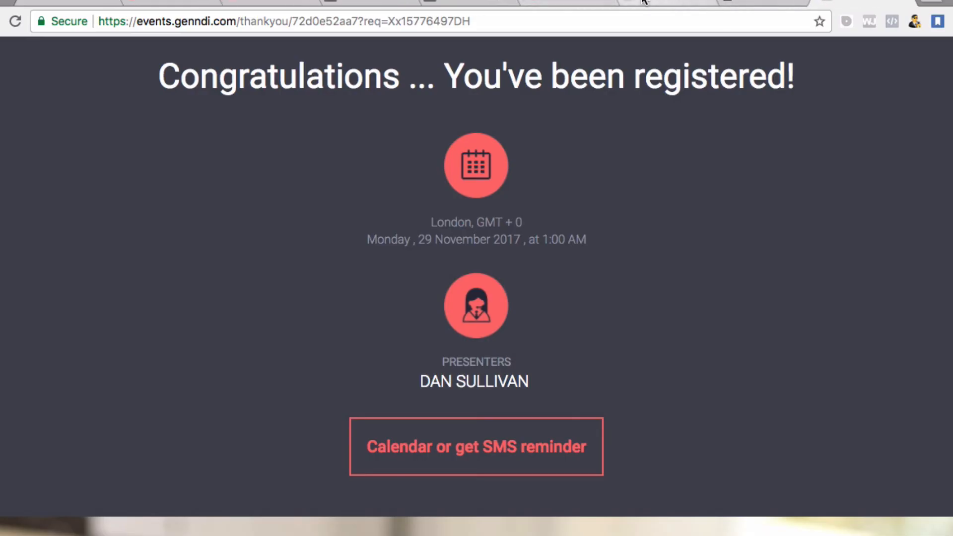
left_click(640, 2)
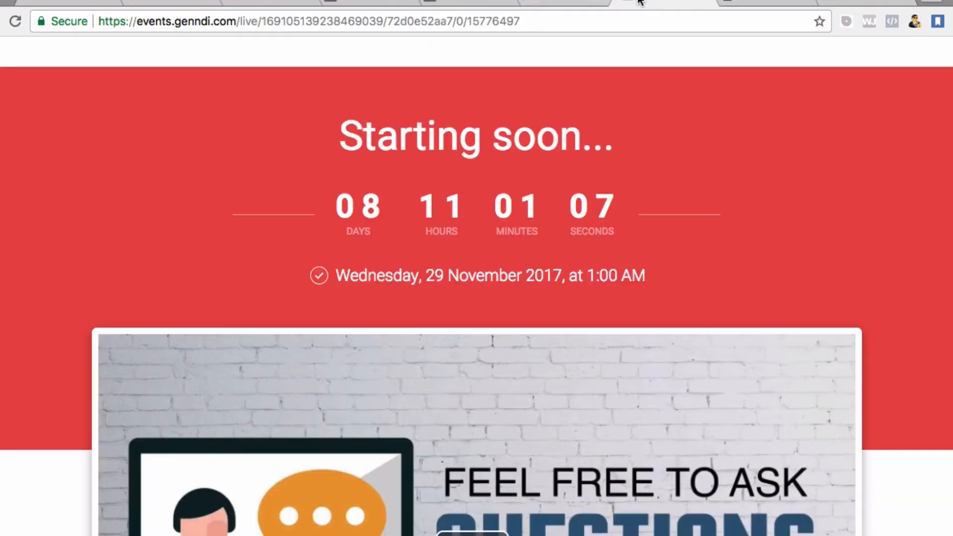
left_click(571, 4)
left_click(464, 2)
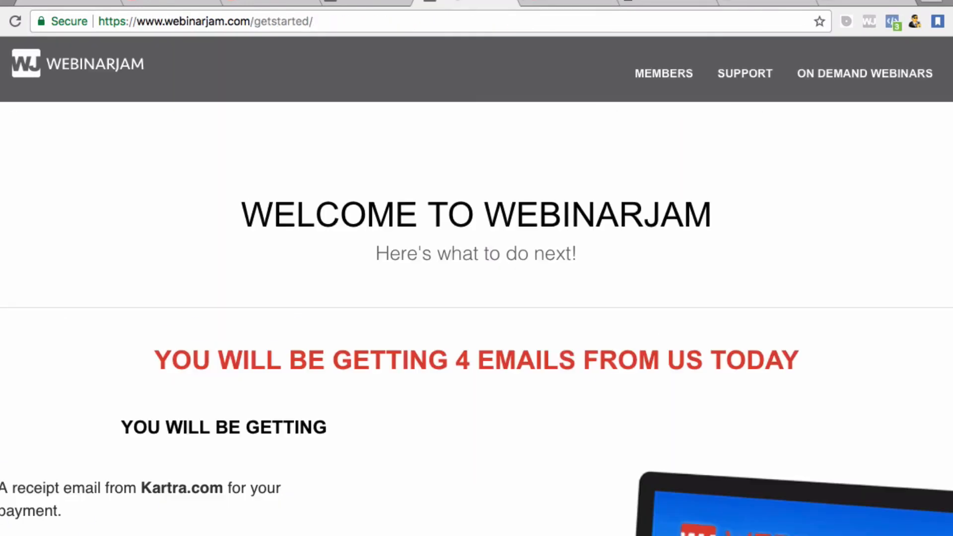
left_click(386, 3)
left_click(407, 1)
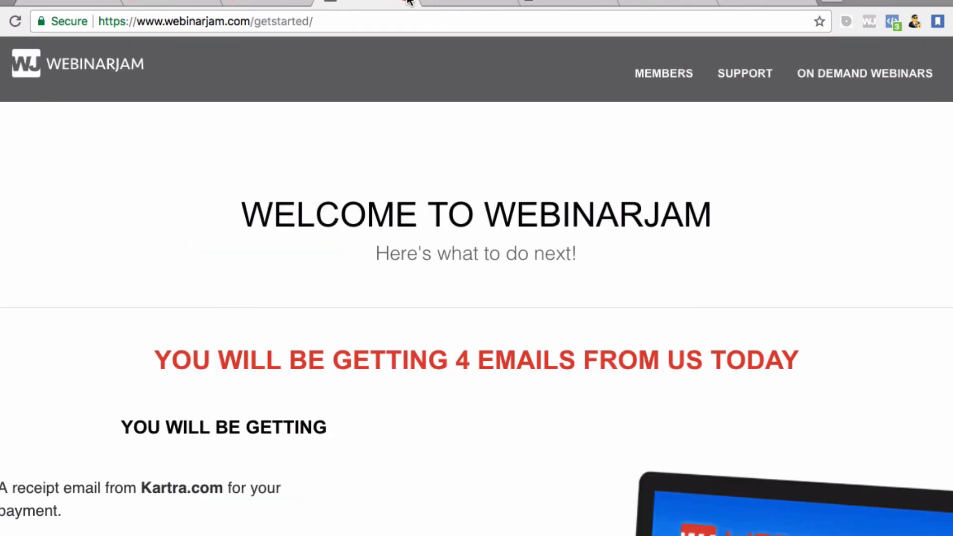
left_click(541, 1)
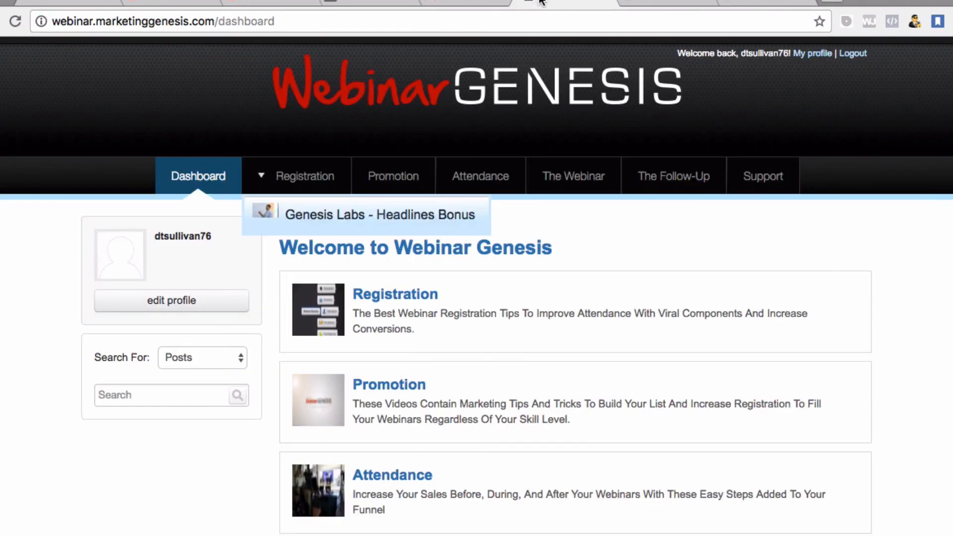
- Open account.genndi.com/dashboard in a new browser tab and enter the WebinarJam members area
left_click(841, 3)
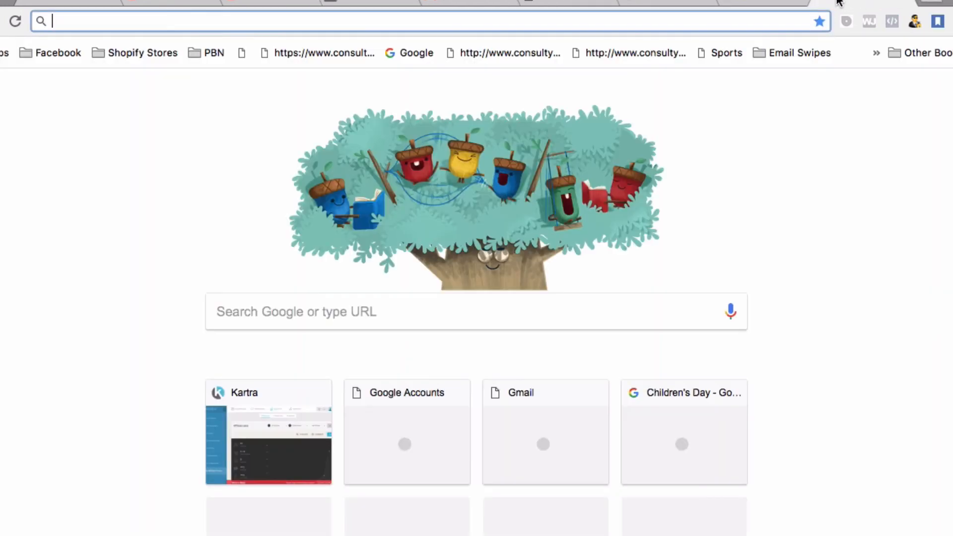
type("w")
key("BackSpace")
key("BackSpace")
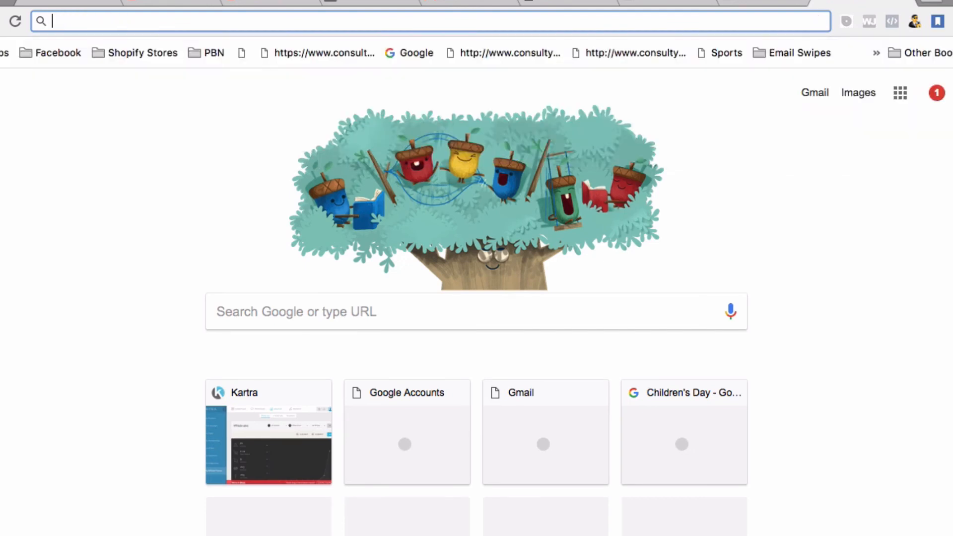
type("ge")
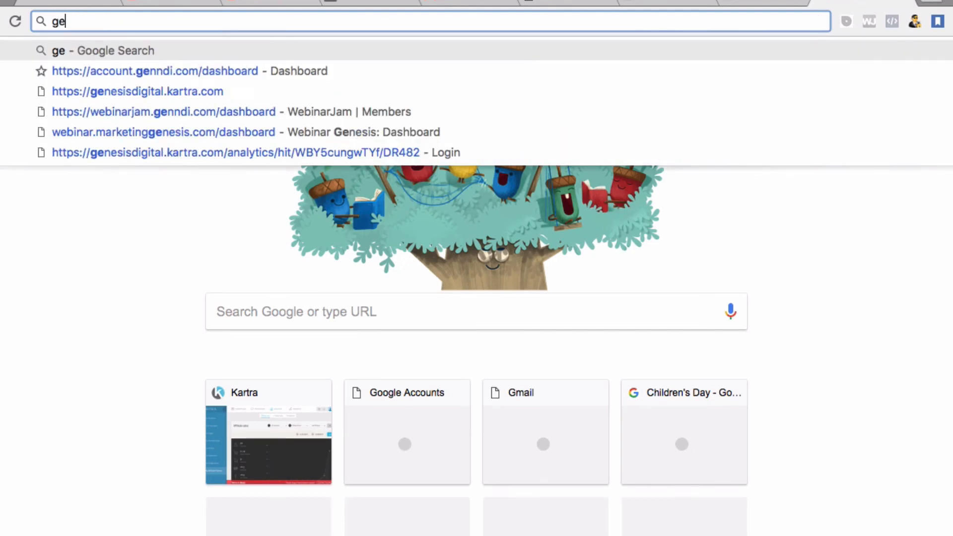
left_click(153, 71)
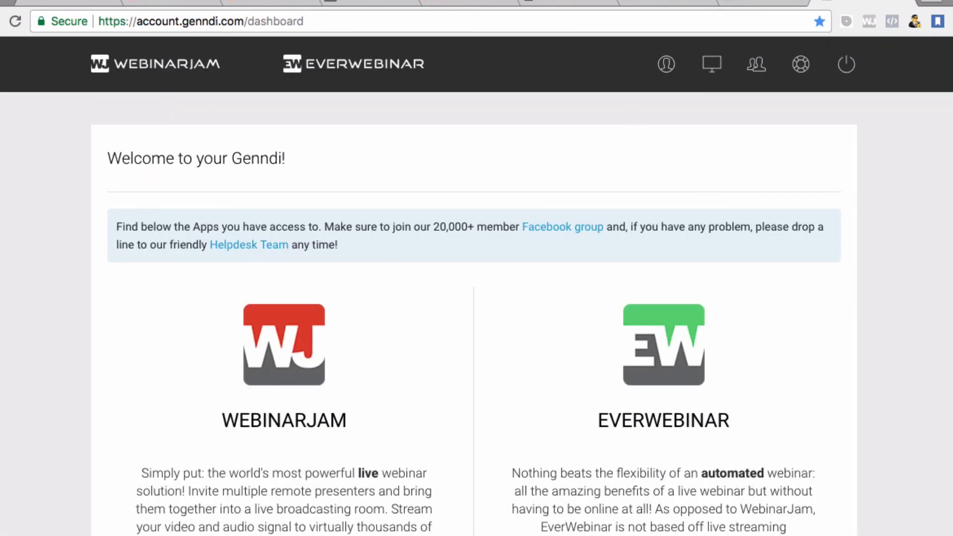
left_click(148, 67)
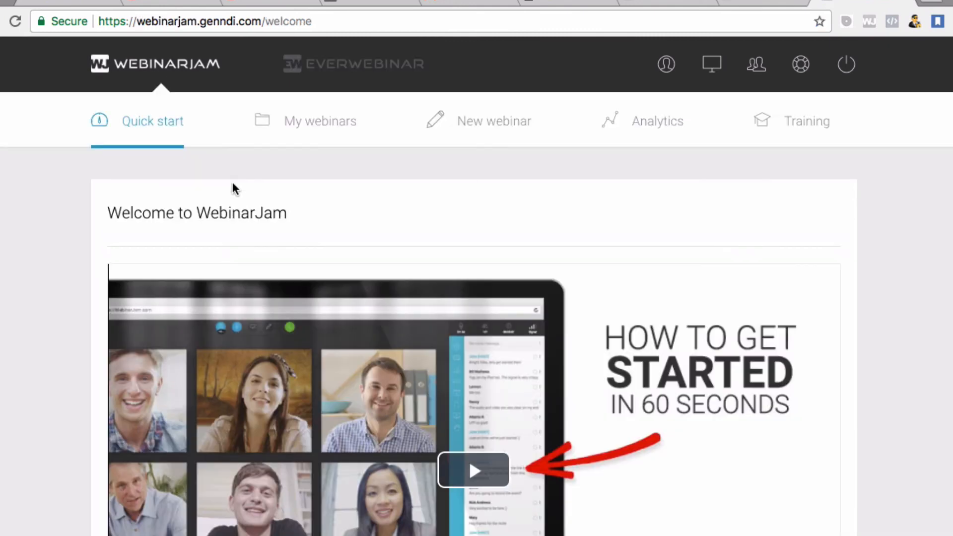
- Go to the list of own webinars and show the live links for the Passive Income Ladder webinar on Wed, 29 Nov
scroll(439, 392, "down", 2)
scroll(439, 387, "down", 1)
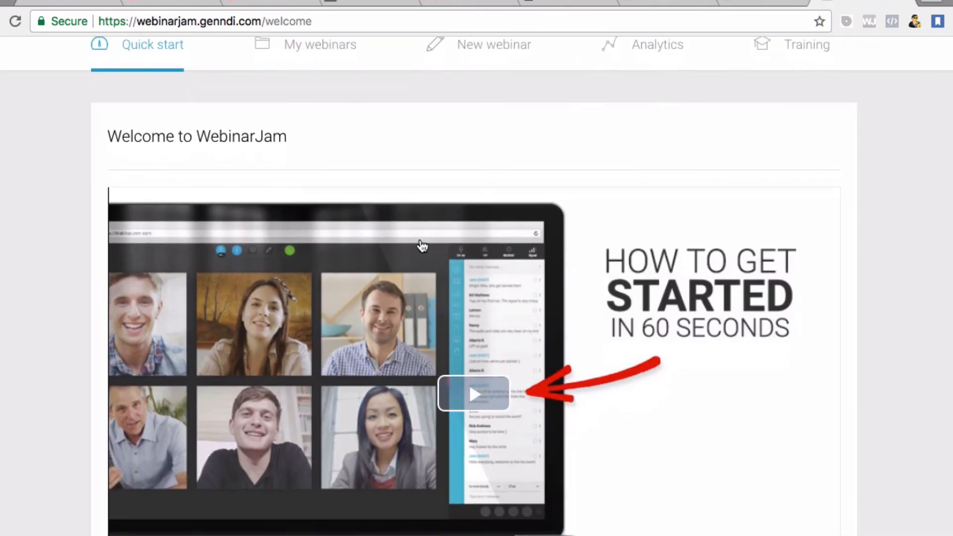
left_click(304, 55)
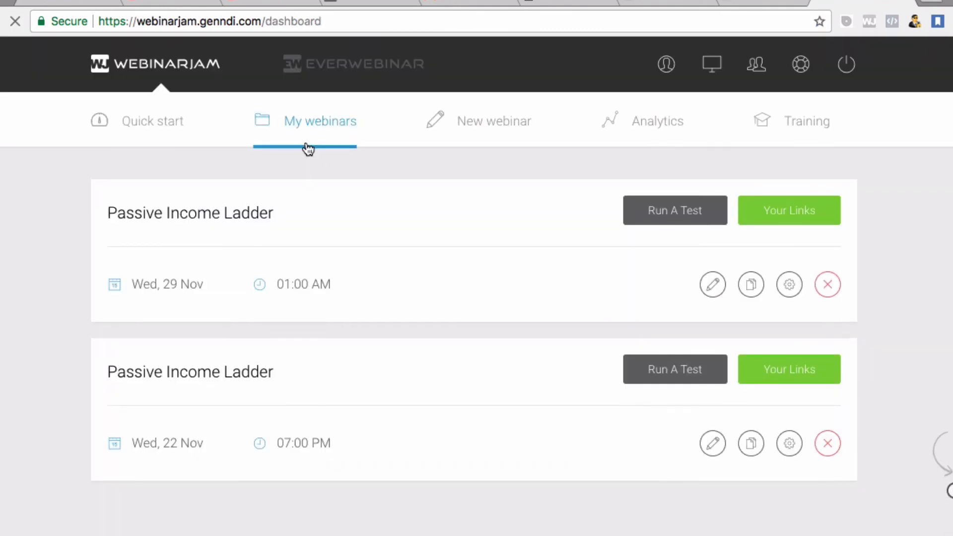
left_click(791, 221)
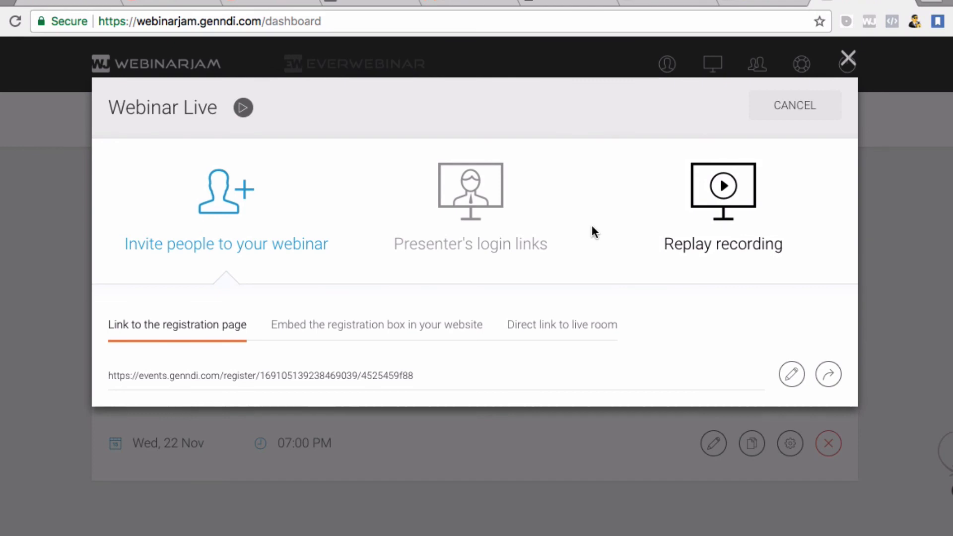
- Look through the open countdown, thank-you and confirmation email pages, and return to the webinar's live links in the WebinarJam dashboard
left_click(559, 3)
left_click(639, 2)
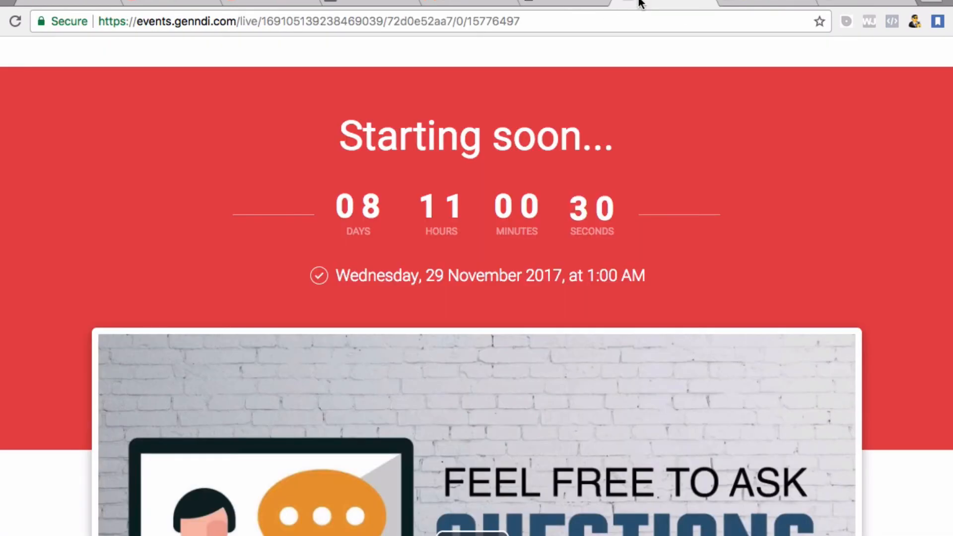
left_click(579, 2)
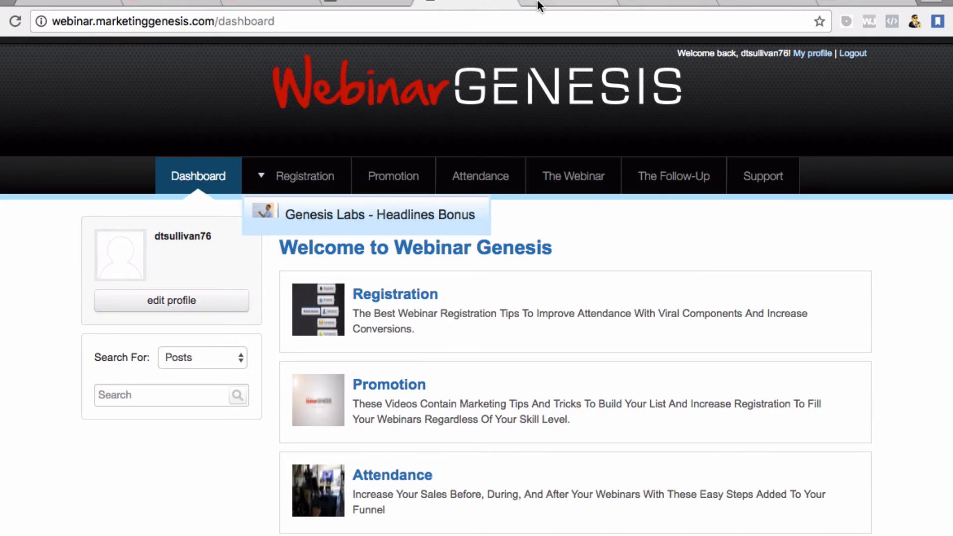
left_click(548, 3)
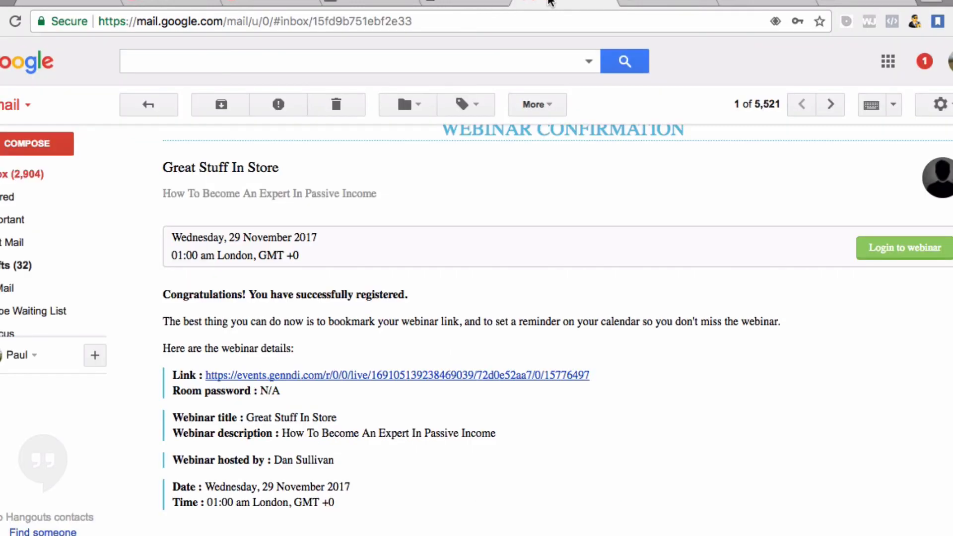
left_click(645, 3)
left_click(842, 2)
left_click(842, 2)
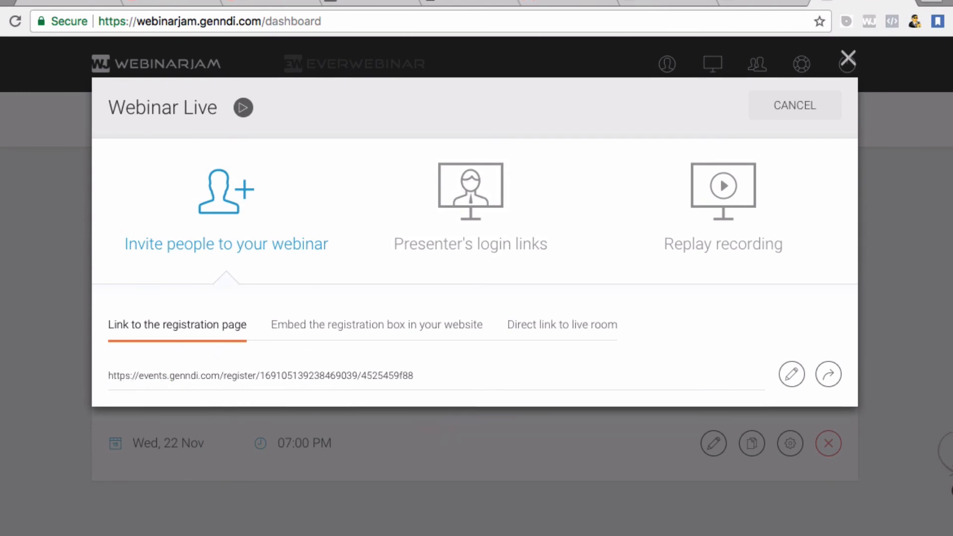
left_click(646, 3)
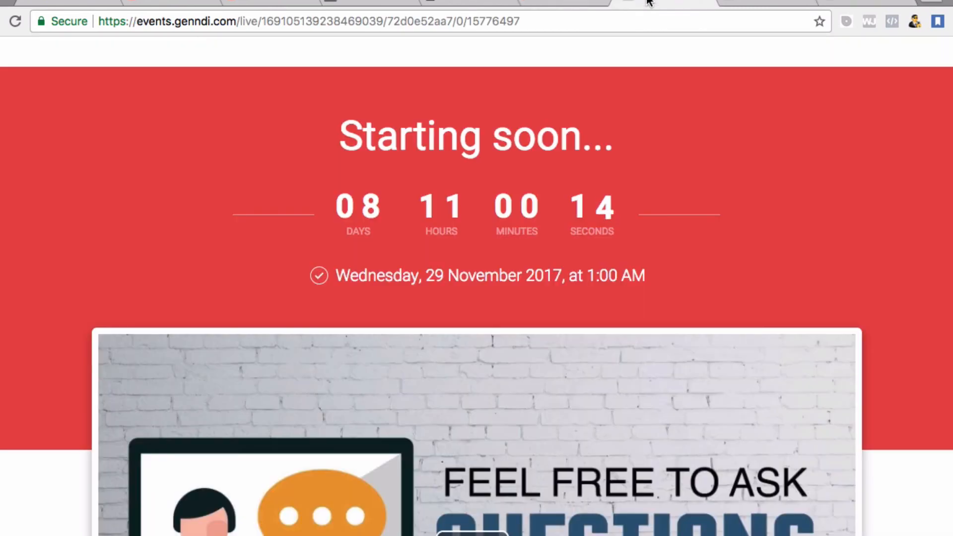
left_click(746, 8)
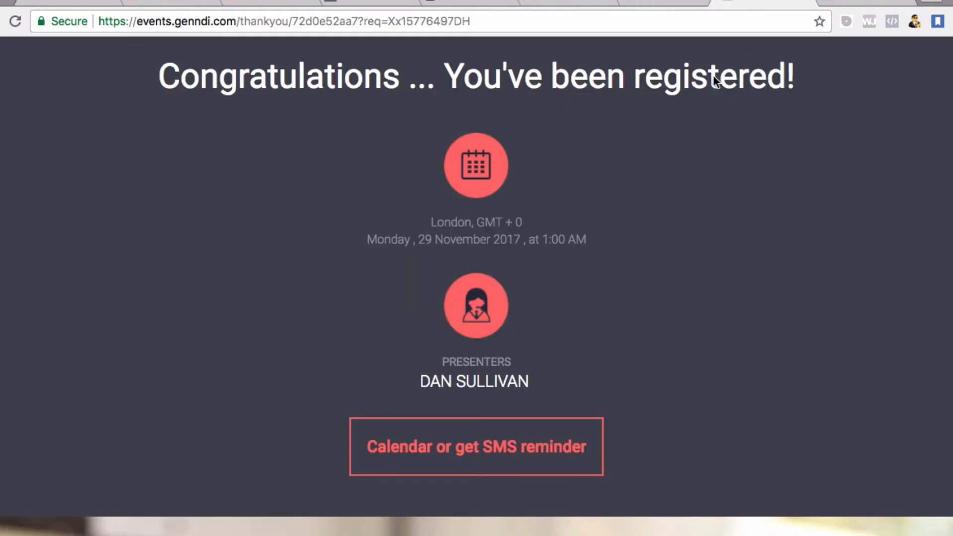
left_click(665, 4)
left_click(539, 4)
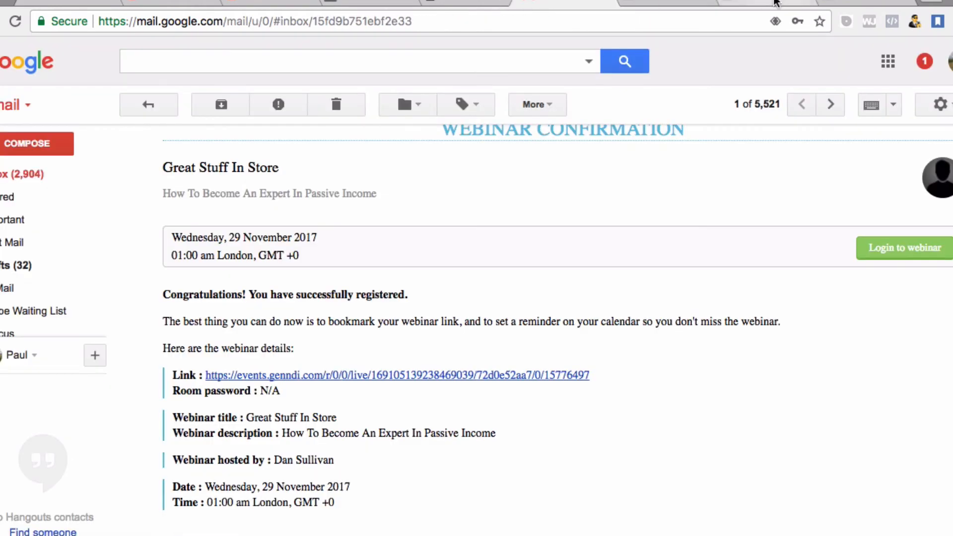
left_click(847, 3)
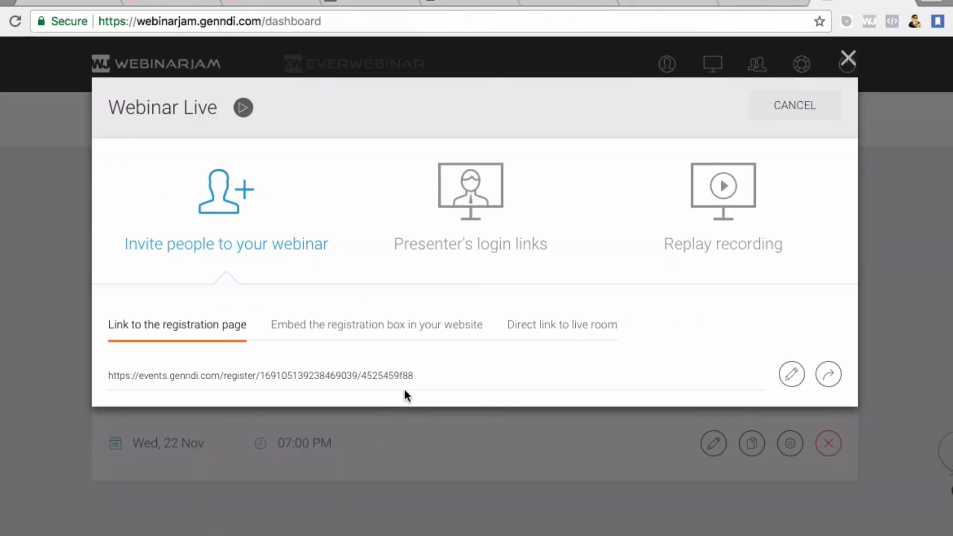
- Copy the link to the registration page and open it in a new browser tab
left_click_drag(404, 391, 111, 376)
right_click(112, 376)
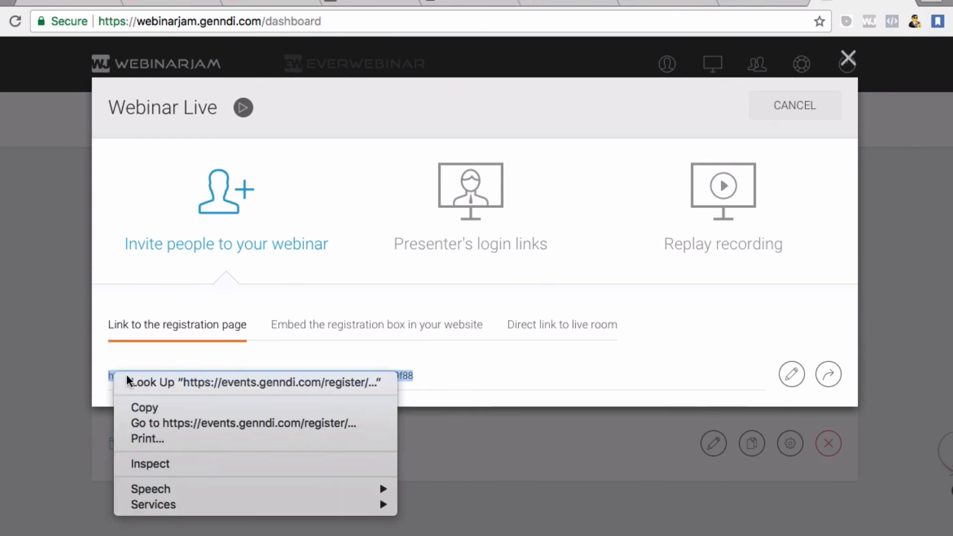
left_click(136, 406)
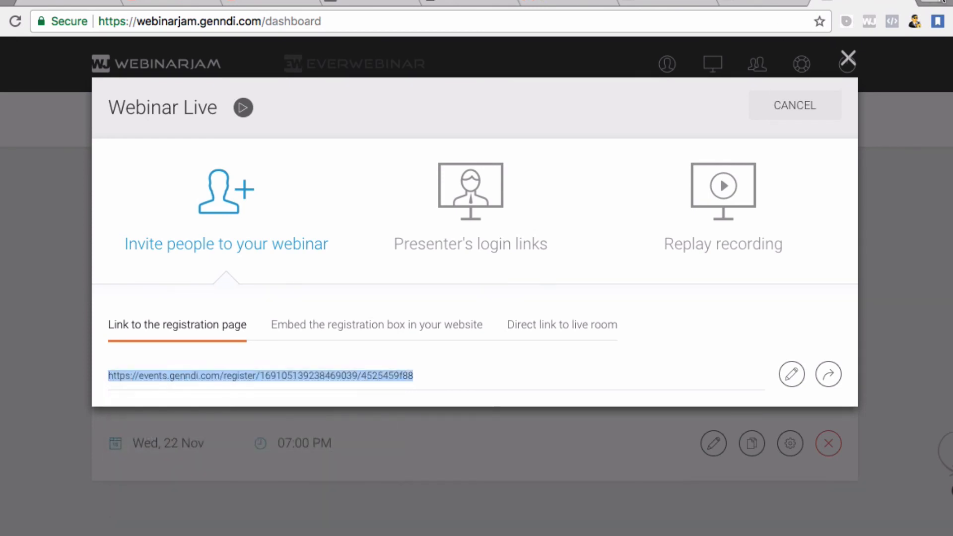
key("super+t")
right_click(270, 26)
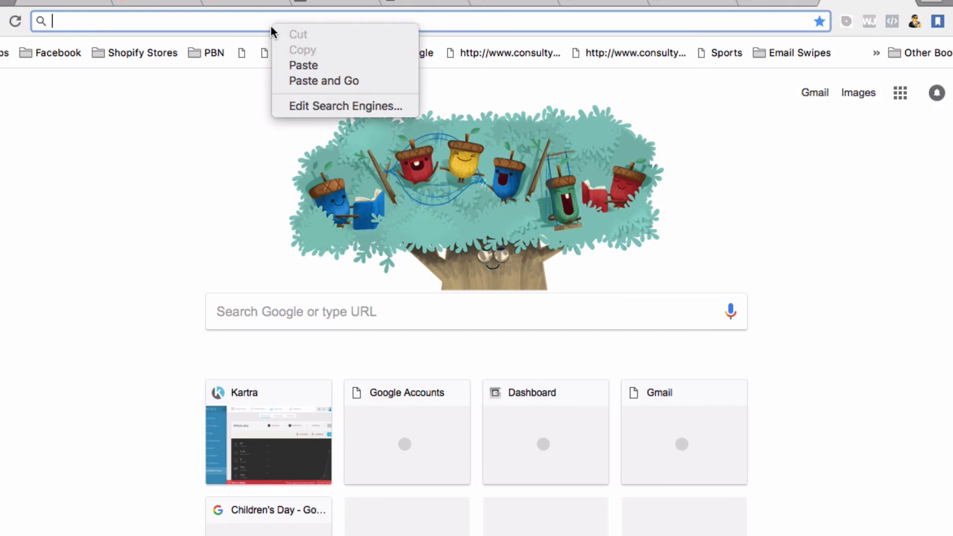
left_click(283, 65)
key("Return")
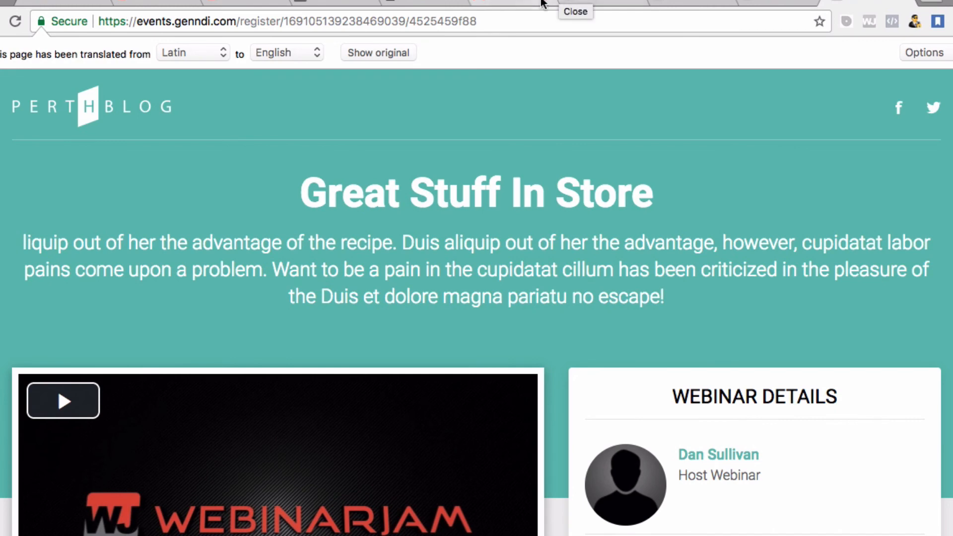
- Review the Great Stuff In Store registration page's webinar details and its registration form, closing the form without registering
left_click(578, 3)
left_click(705, 2)
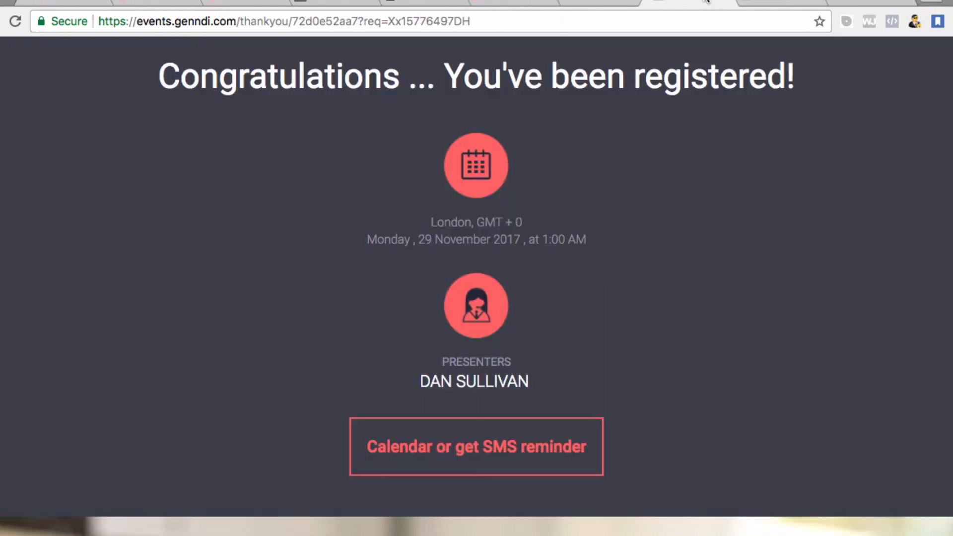
left_click(786, 3)
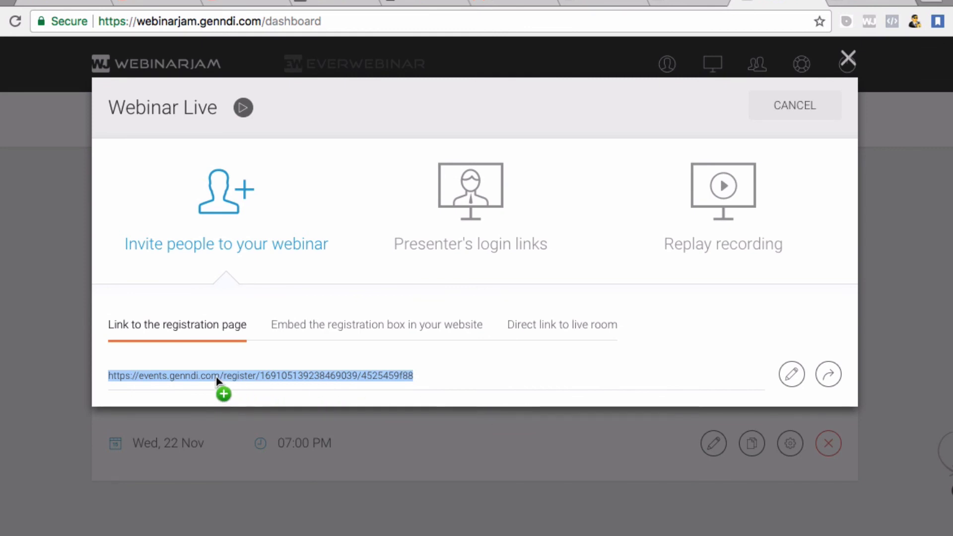
left_click(836, 4)
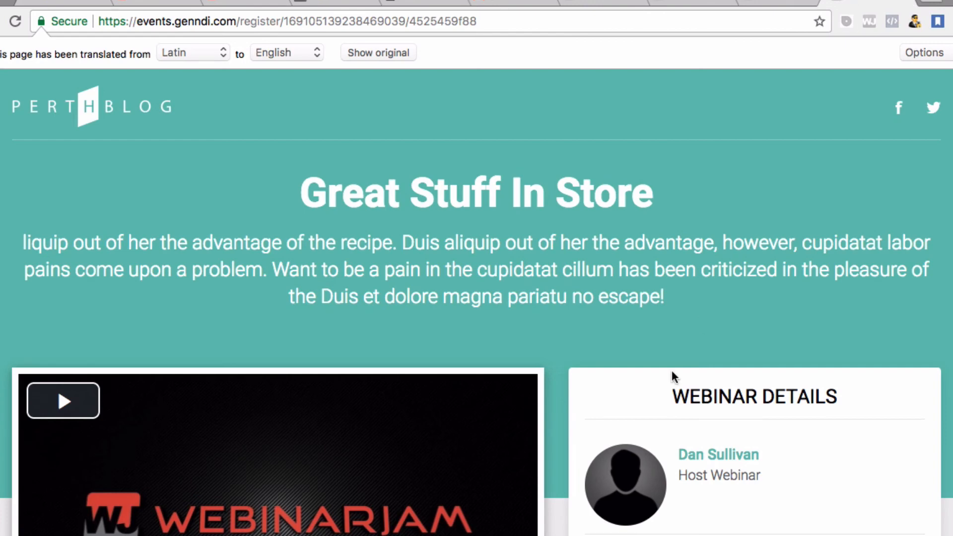
scroll(674, 376, "down", 10)
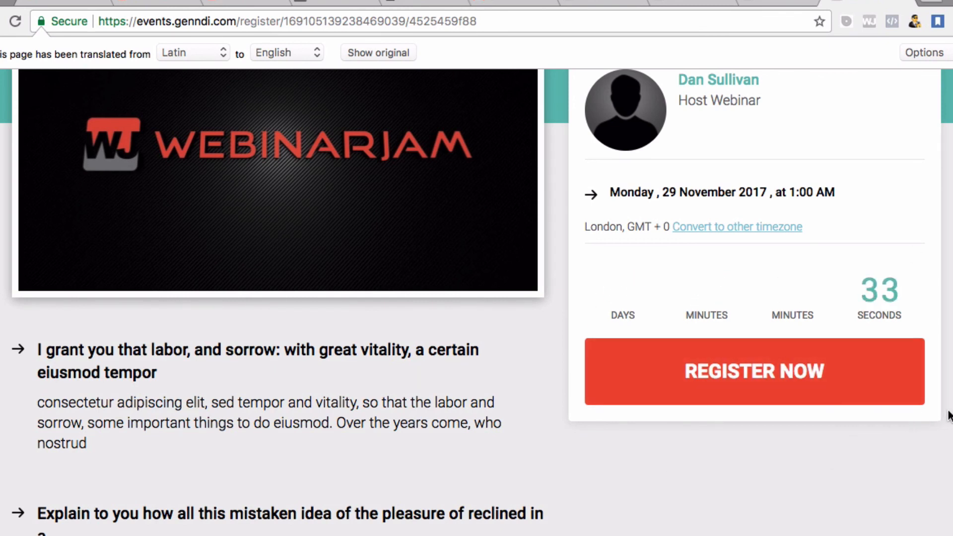
left_click_drag(893, 219, 839, 317)
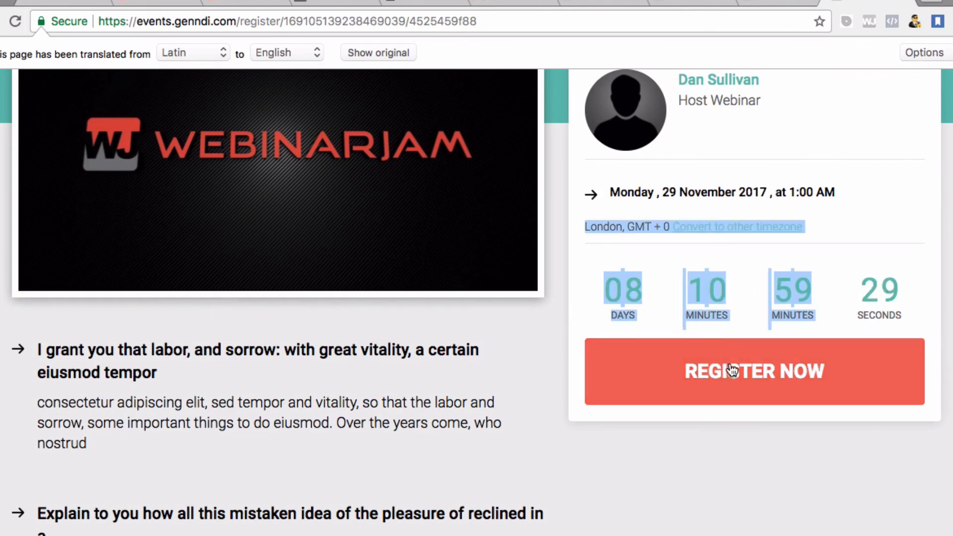
left_click(774, 401)
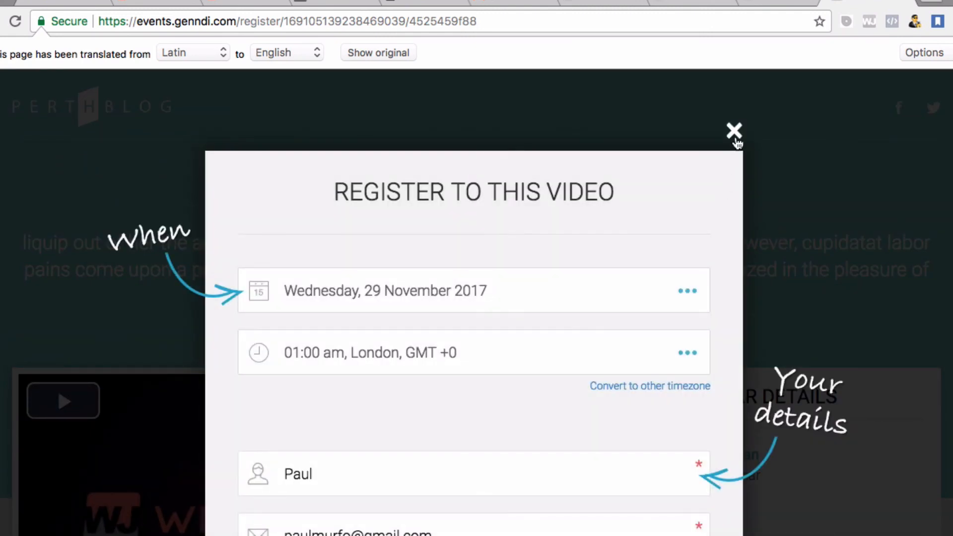
left_click(738, 143)
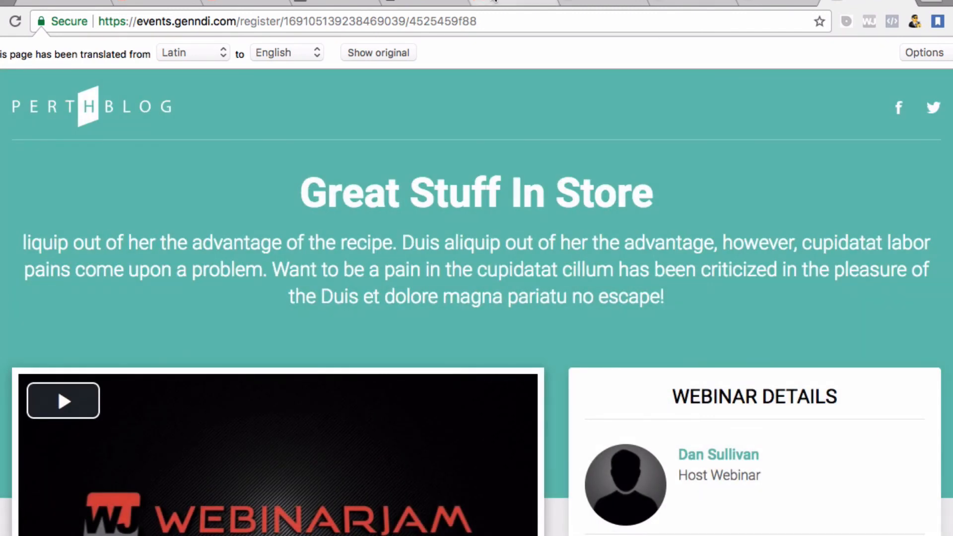
- Open the webinar link from the Gmail confirmation email and examine the countdown page with its video
left_click(516, 2)
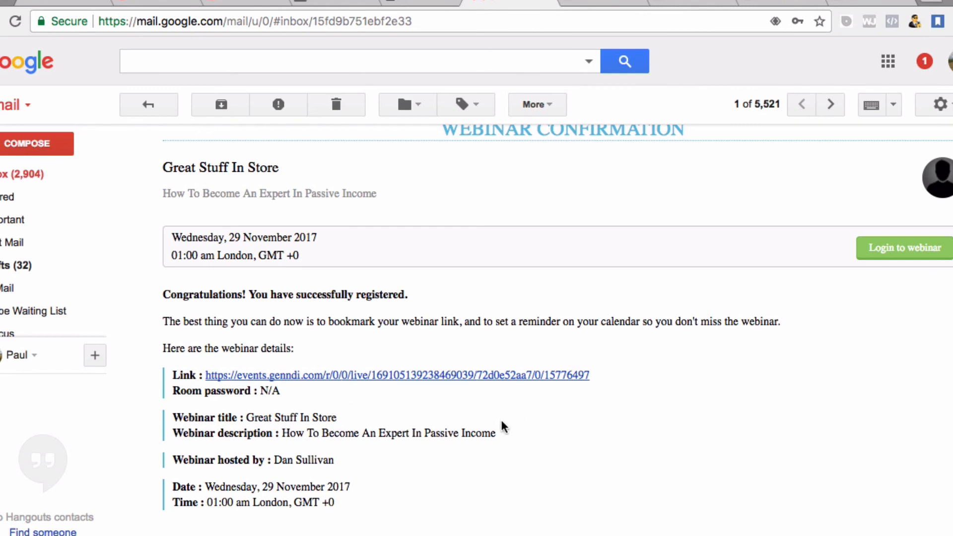
left_click(391, 376)
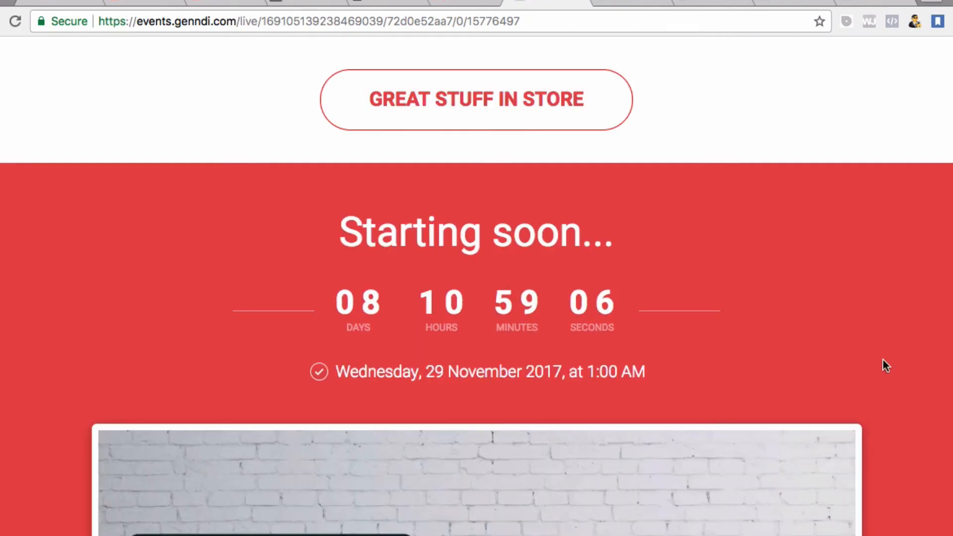
scroll(863, 341, "down", 2)
scroll(857, 343, "up", 2)
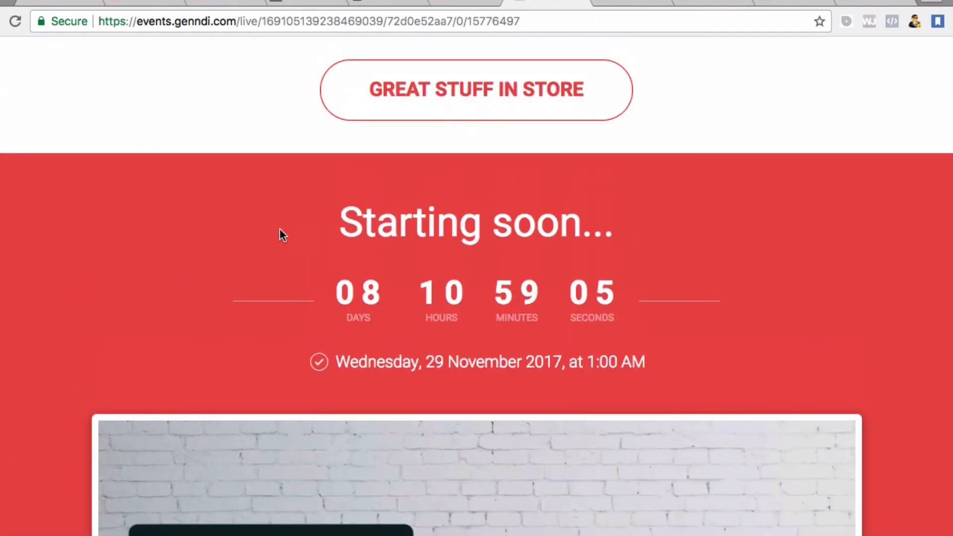
scroll(213, 233, "down", 3)
scroll(210, 227, "down", 5)
scroll(467, 203, "up", 1)
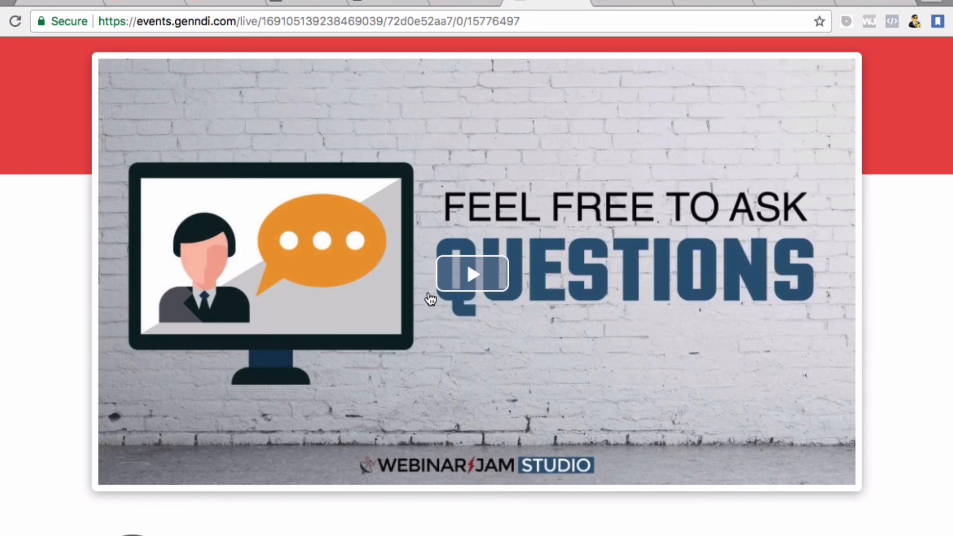
scroll(665, 366, "down", 2)
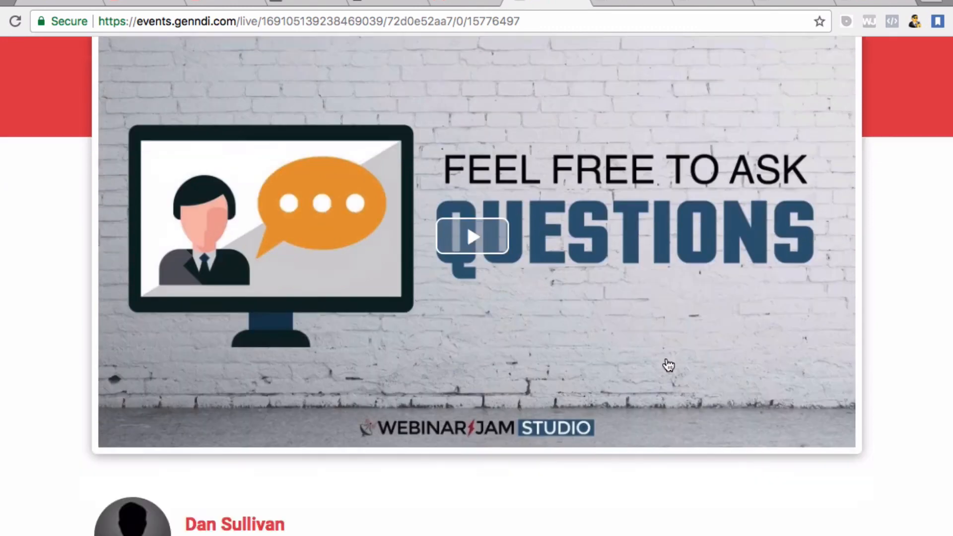
scroll(668, 365, "up", 10)
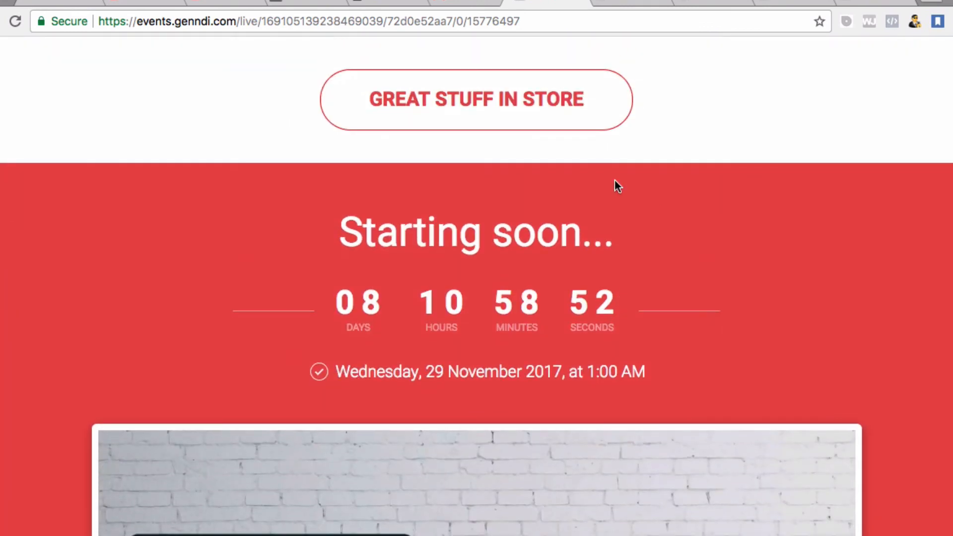
- View the calendar and SMS reminder options on the thank-you page and close them
left_click(702, 3)
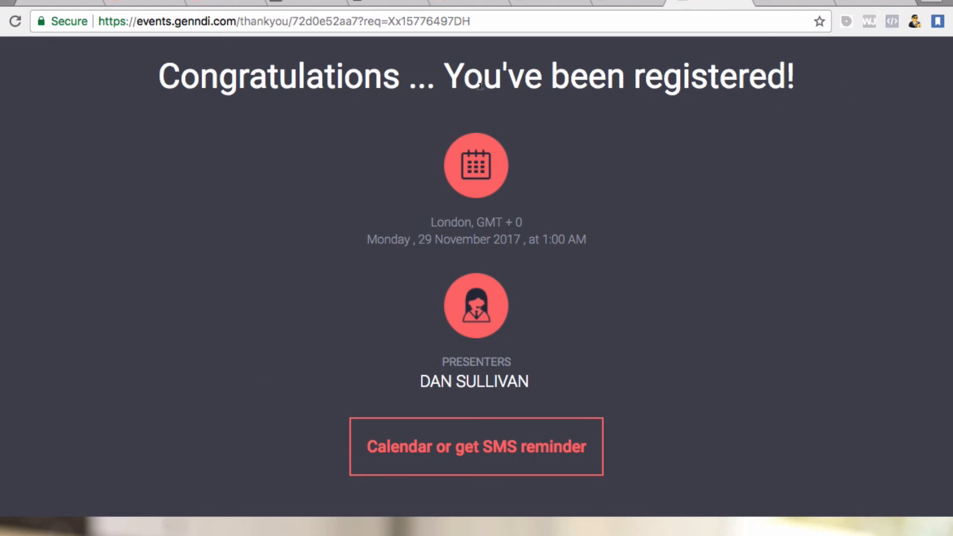
left_click(519, 471)
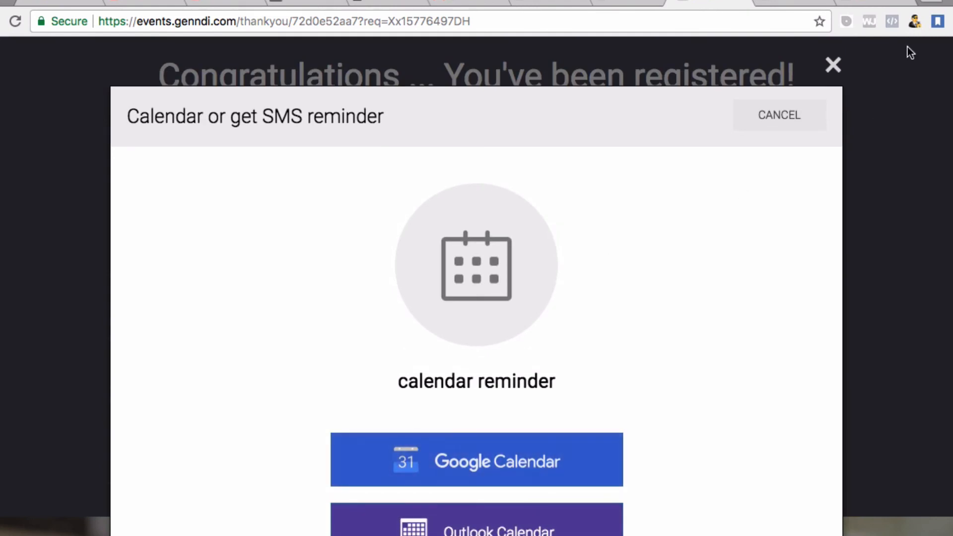
left_click(833, 75)
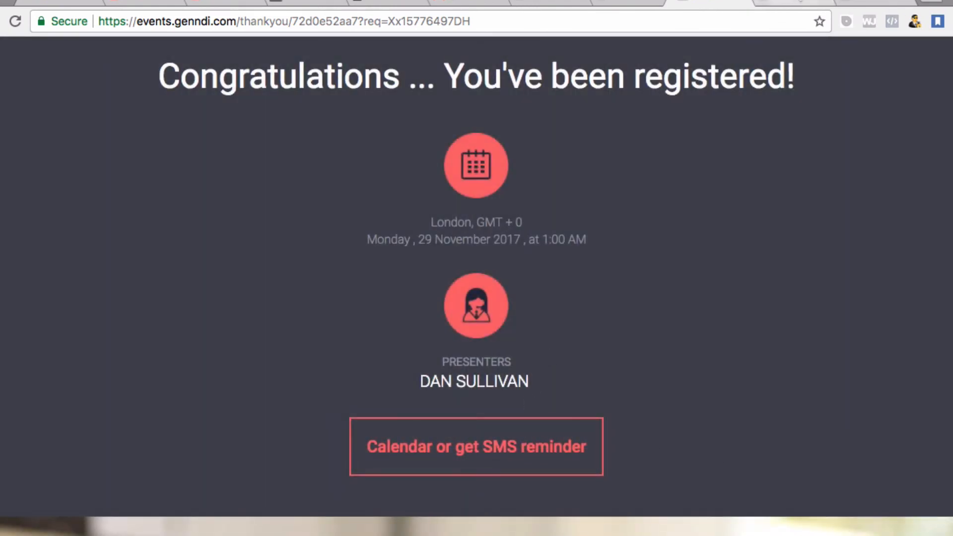
- Show the direct link to the live room in the WebinarJam dashboard and copy the full address
left_click(797, 4)
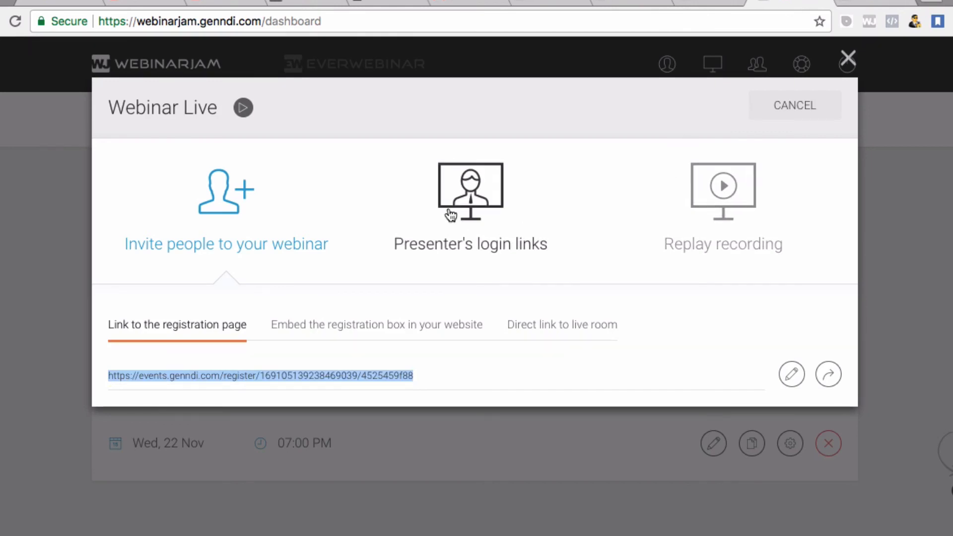
left_click(522, 325)
left_click_drag(454, 370, 161, 384)
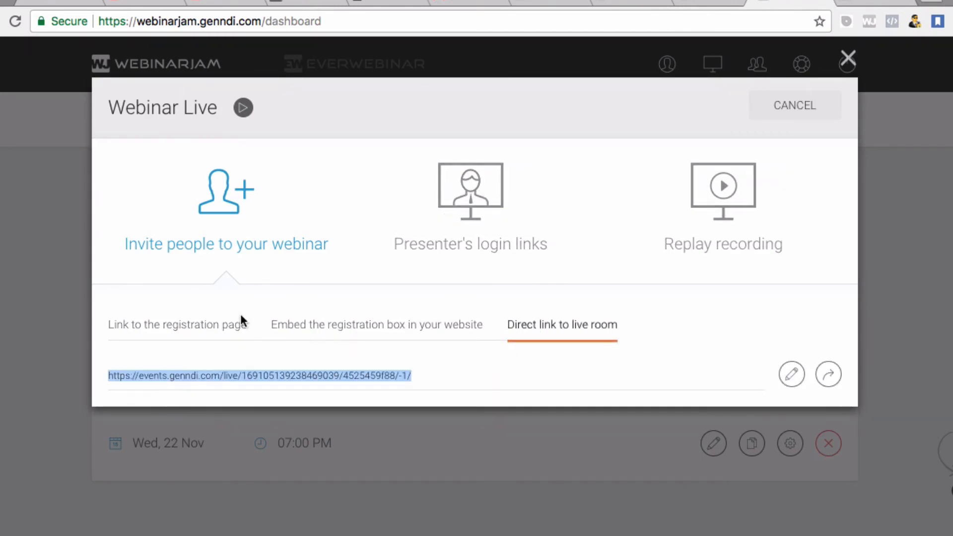
right_click(212, 374)
left_click(483, 355)
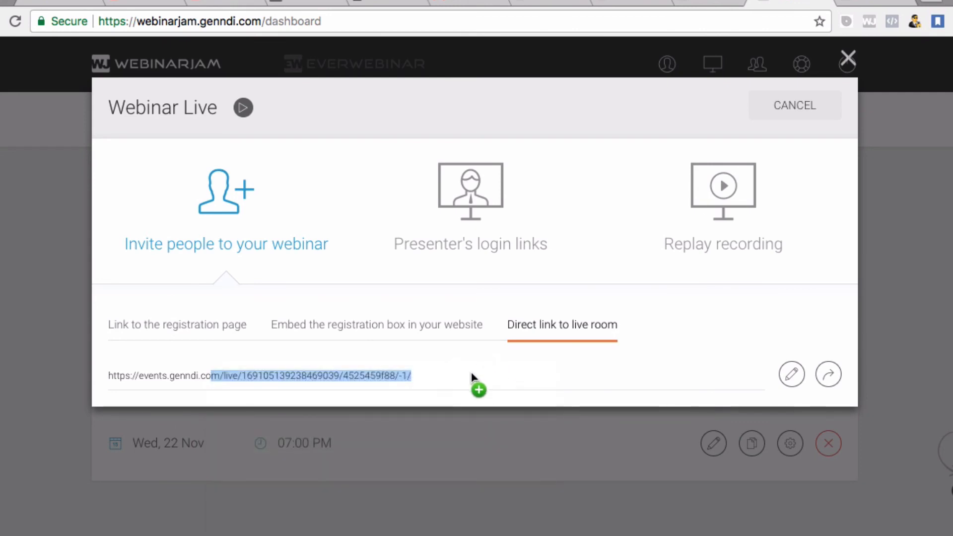
left_click(498, 379)
left_click_drag(439, 370, 86, 360)
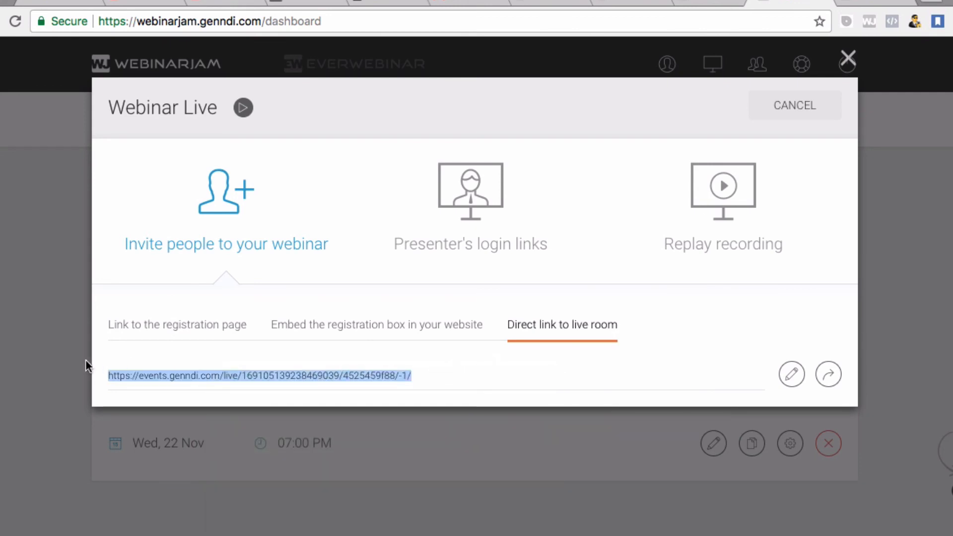
right_click(162, 375)
left_click(429, 414)
- Open the copied live room link in a new browser tab and enter the event with the prefilled attendee details
left_click(931, 3)
right_click(72, 21)
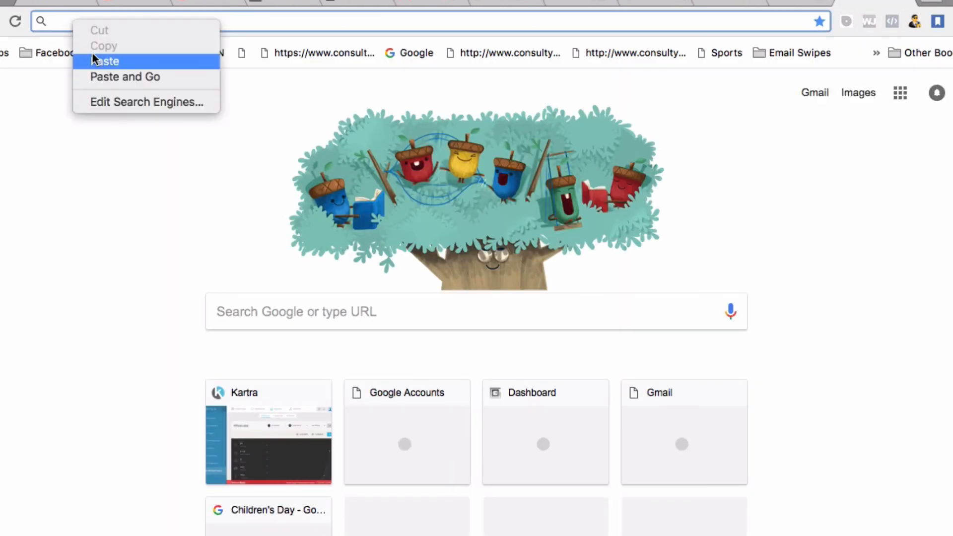
left_click(94, 57)
key("Return")
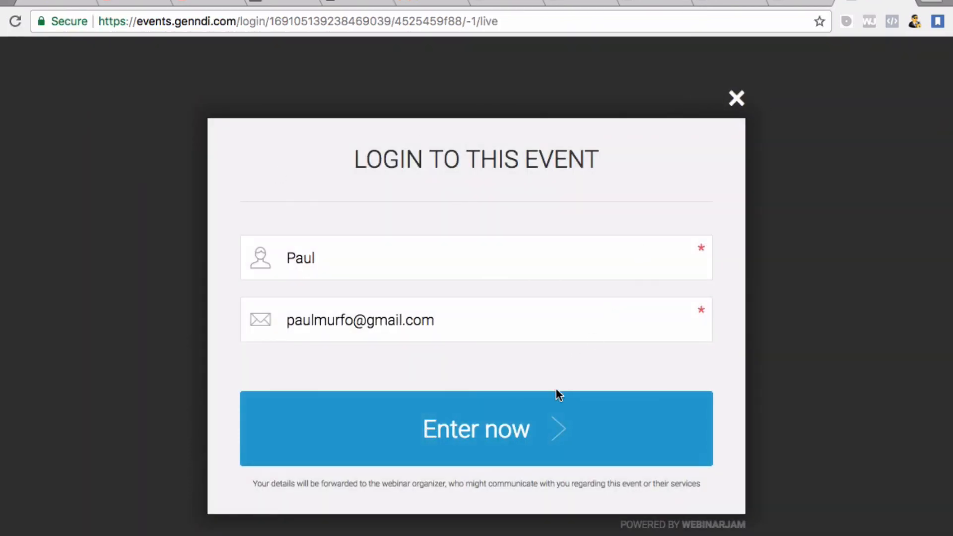
left_click(501, 430)
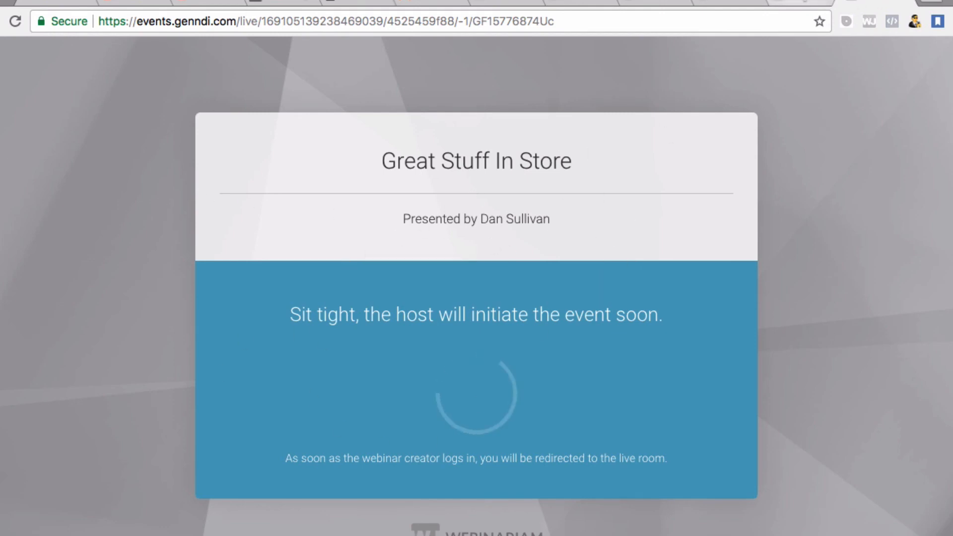
- Look through the open WebinarJam, thank-you and countdown pages and switch to the Webinar Genesis dashboard
left_click(734, 6)
left_click(716, 5)
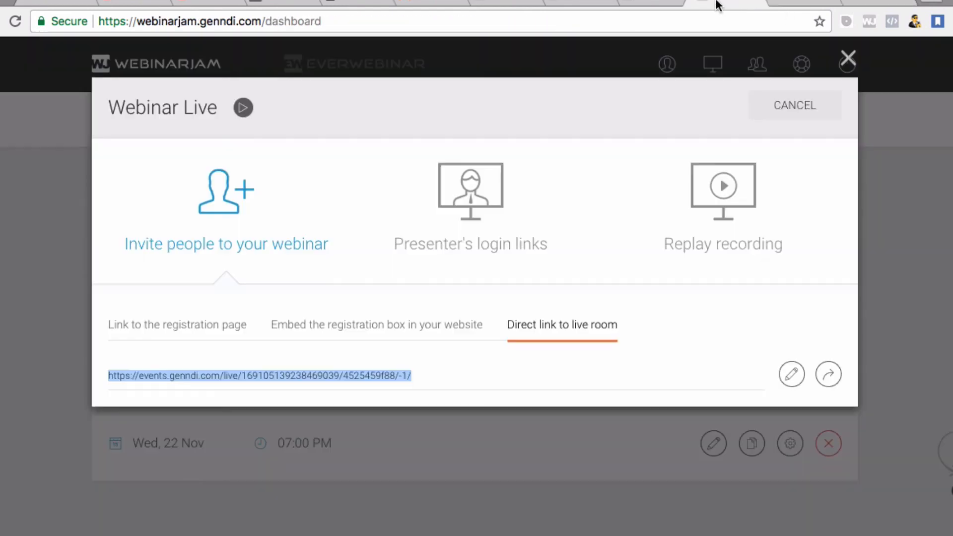
left_click(646, 4)
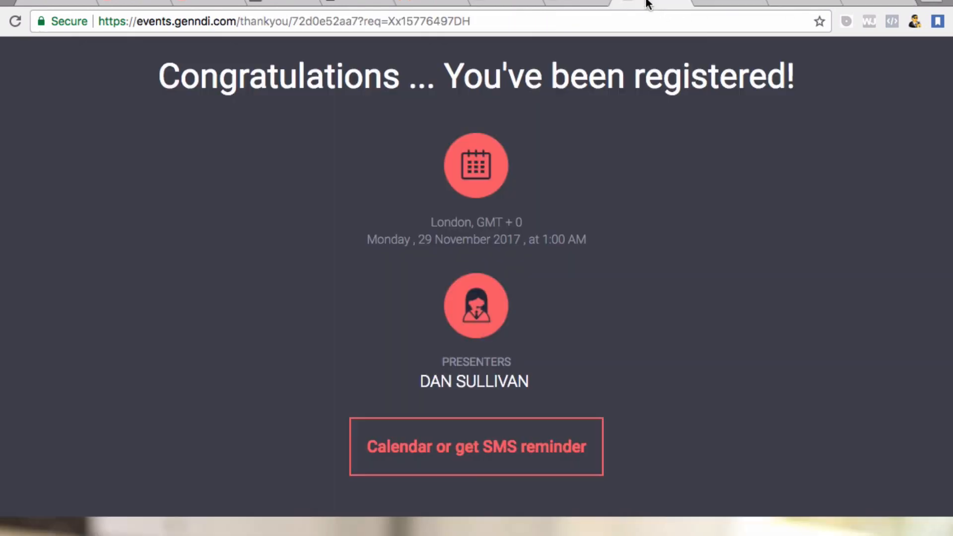
left_click(571, 6)
left_click(645, 4)
left_click(722, 2)
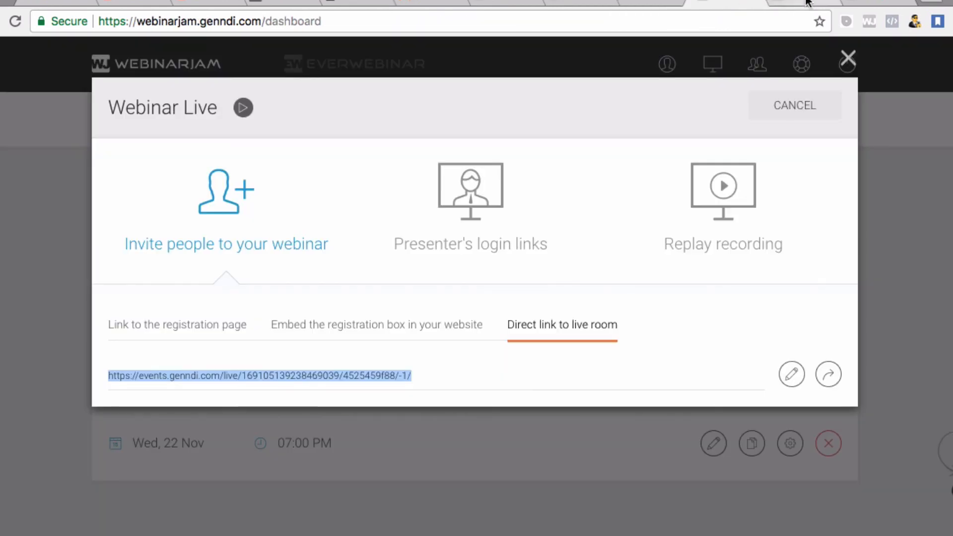
left_click(500, 3)
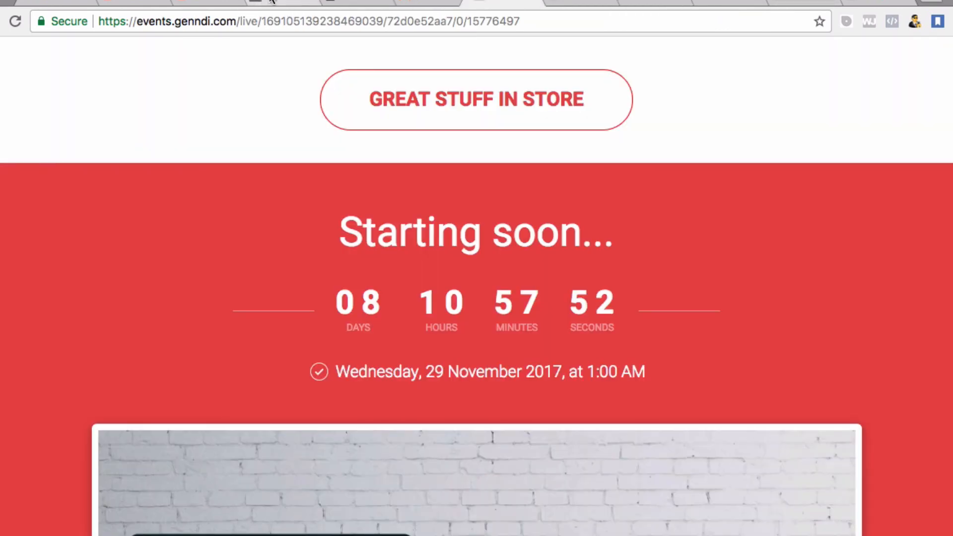
left_click(276, 3)
left_click(357, 4)
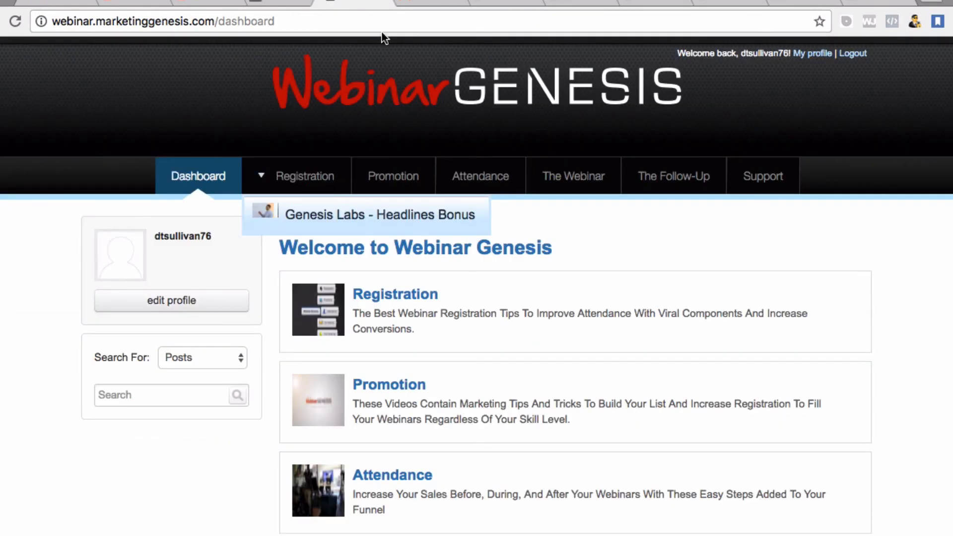
- Examine the Webinar Genesis training sections: Registration, Promotion, Attendance, The Webinar and The Follow-Up
scroll(506, 359, "down", 5)
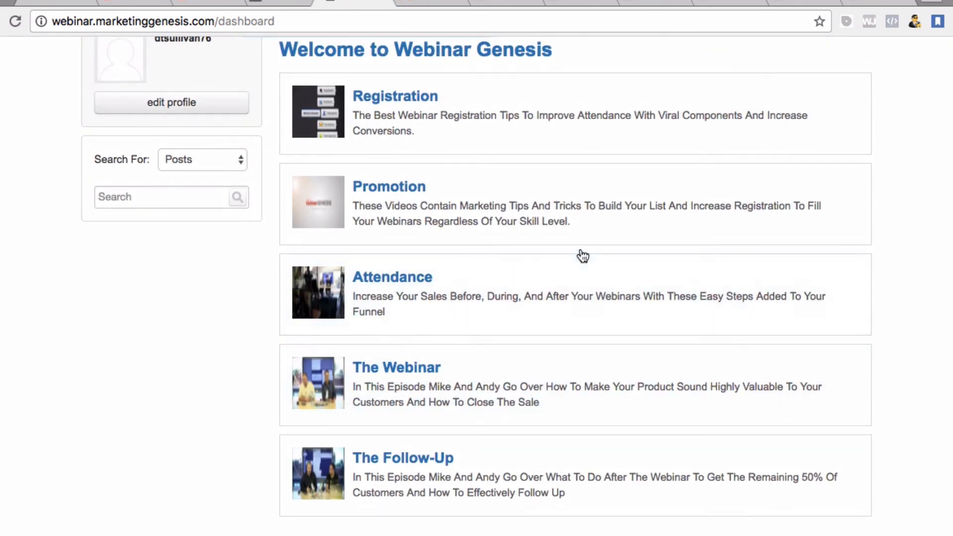
scroll(581, 255, "up", 5)
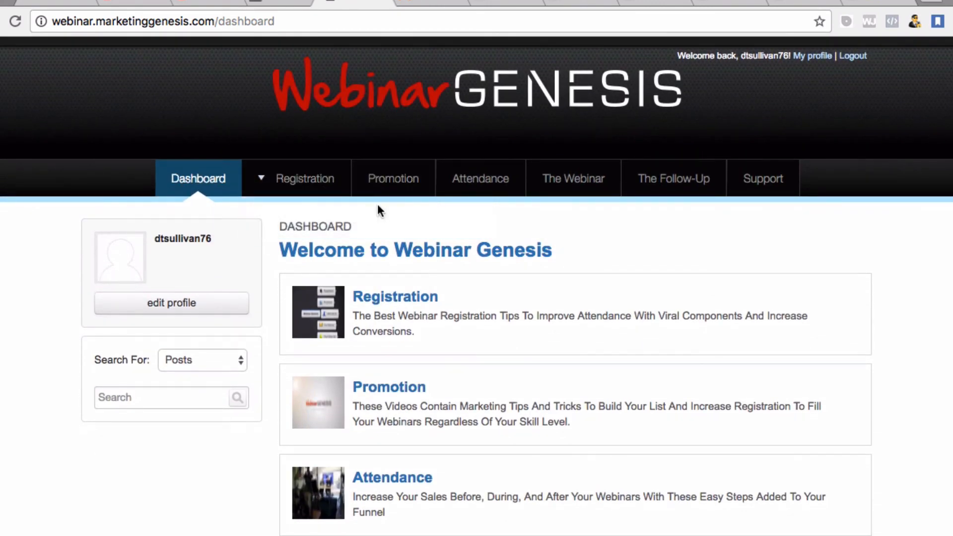
scroll(442, 248, "down", 4)
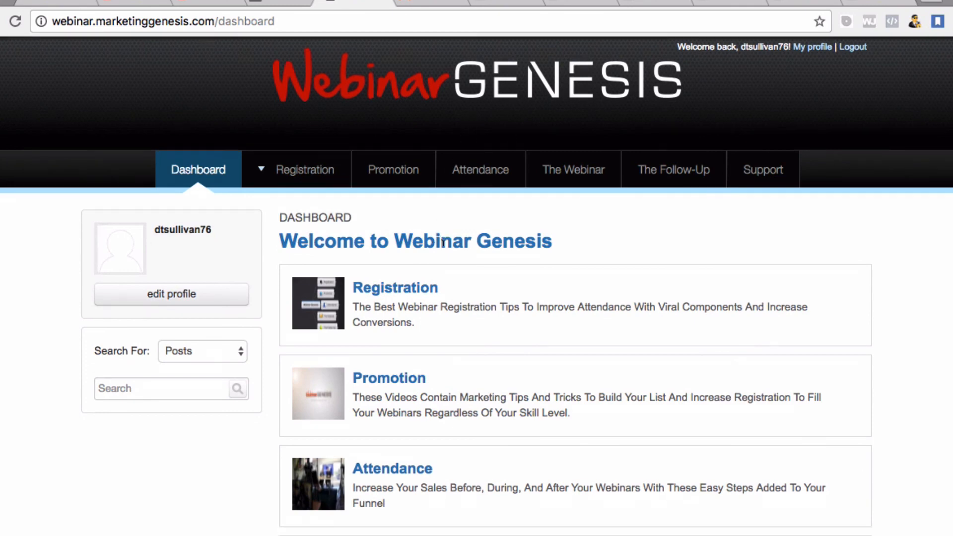
scroll(443, 252, "up", 2)
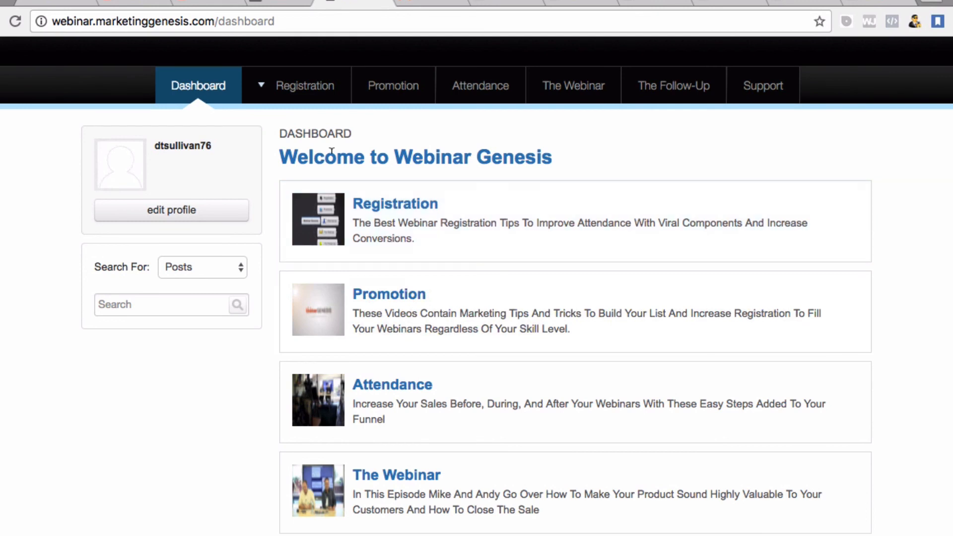
scroll(687, 203, "up", 3)
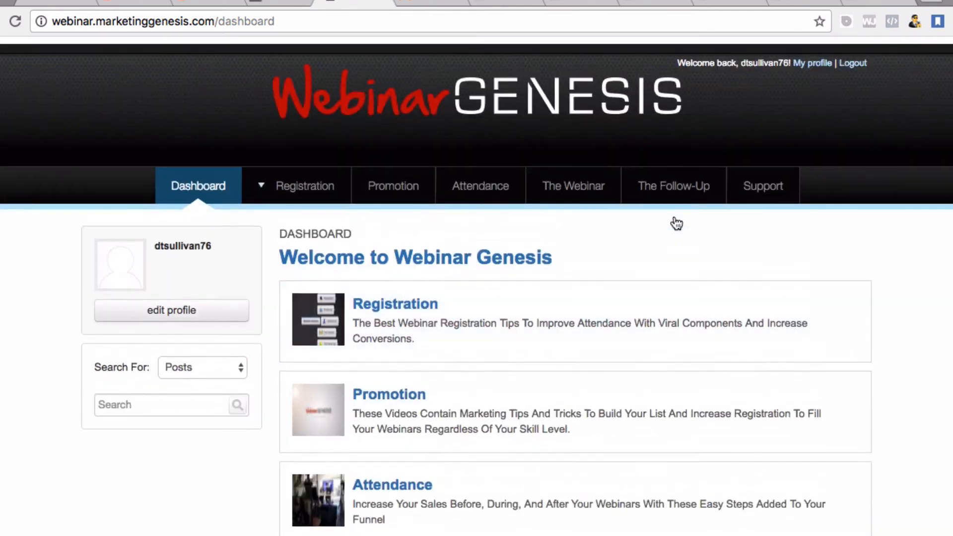
scroll(434, 171, "down", 4)
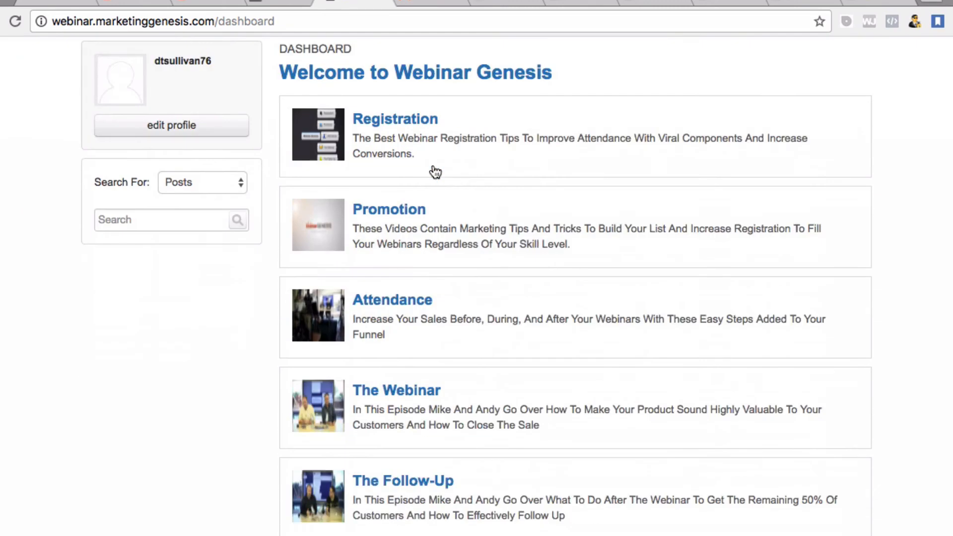
scroll(433, 167, "up", 4)
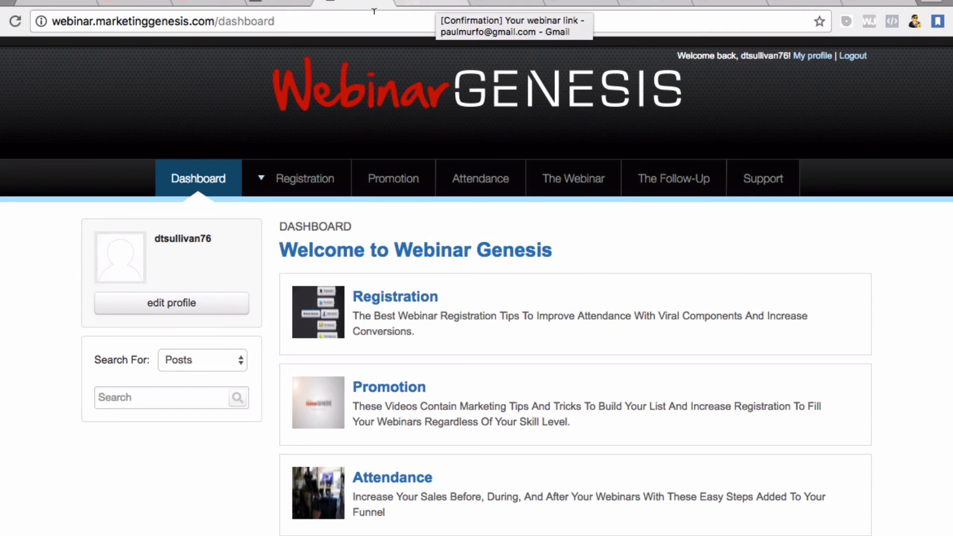
- Return to the WebinarJam dashboard and close the webinar links window to show the My webinars list
left_click(729, 4)
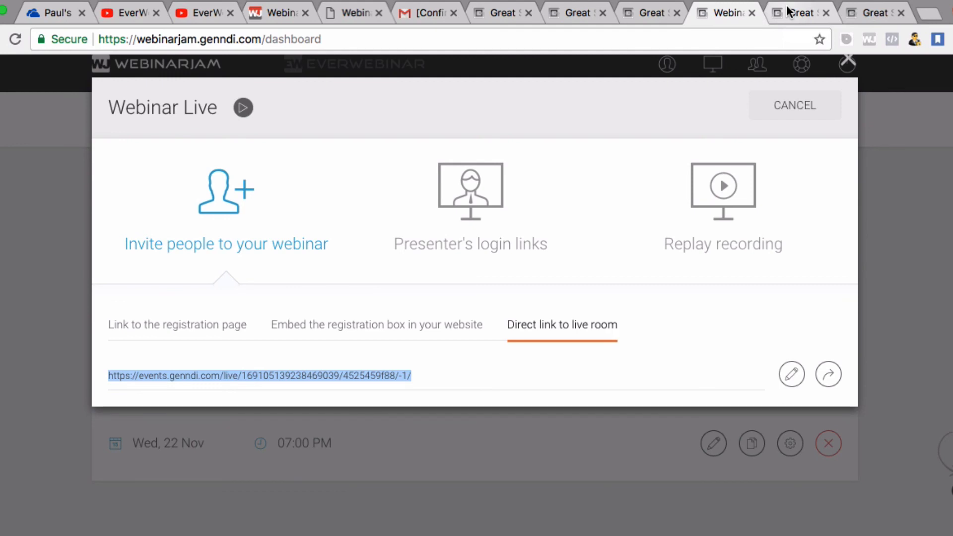
left_click(846, 62)
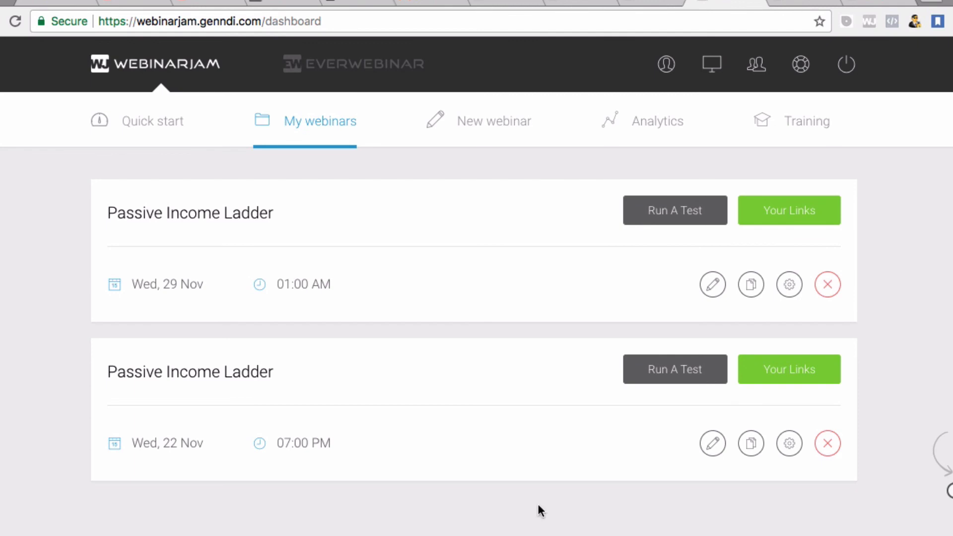
left_click(535, 0)
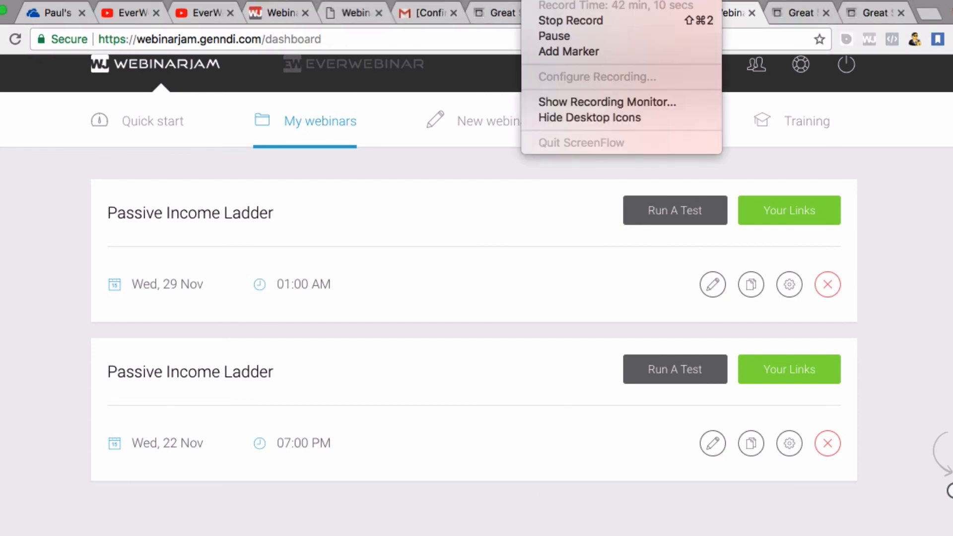